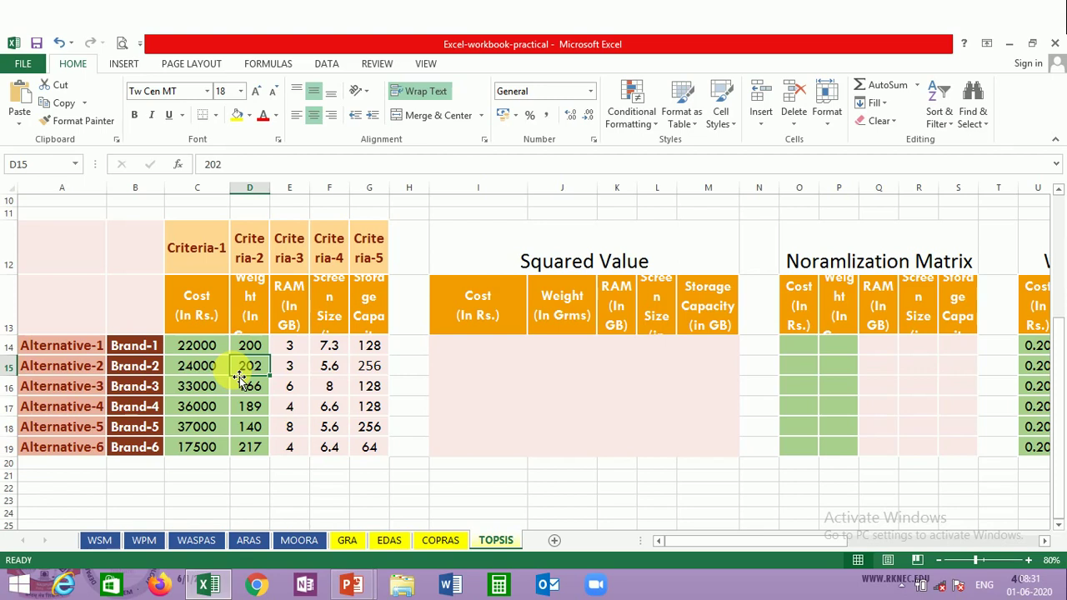
# After checking the normalization slide, enter =C14^2 in I14 to square Alternative-1's cost.
pyautogui.press('Right')
pyautogui.press('Right')
pyautogui.press('Right')
pyautogui.press('Right')
pyautogui.press('Right')
pyautogui.press('Up')
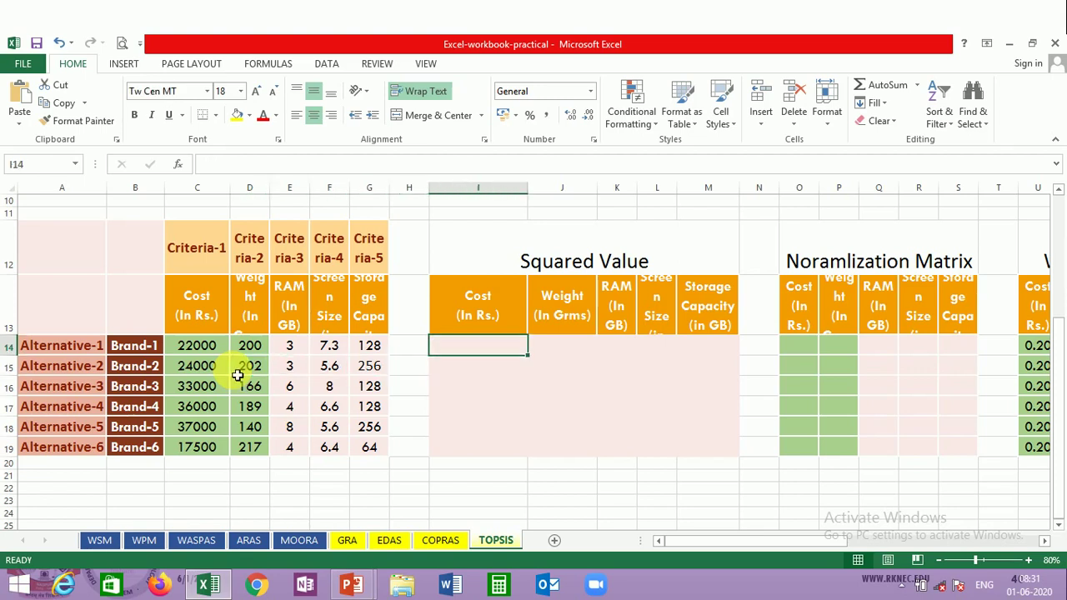
pyautogui.hotkey('alt', 'Tab')
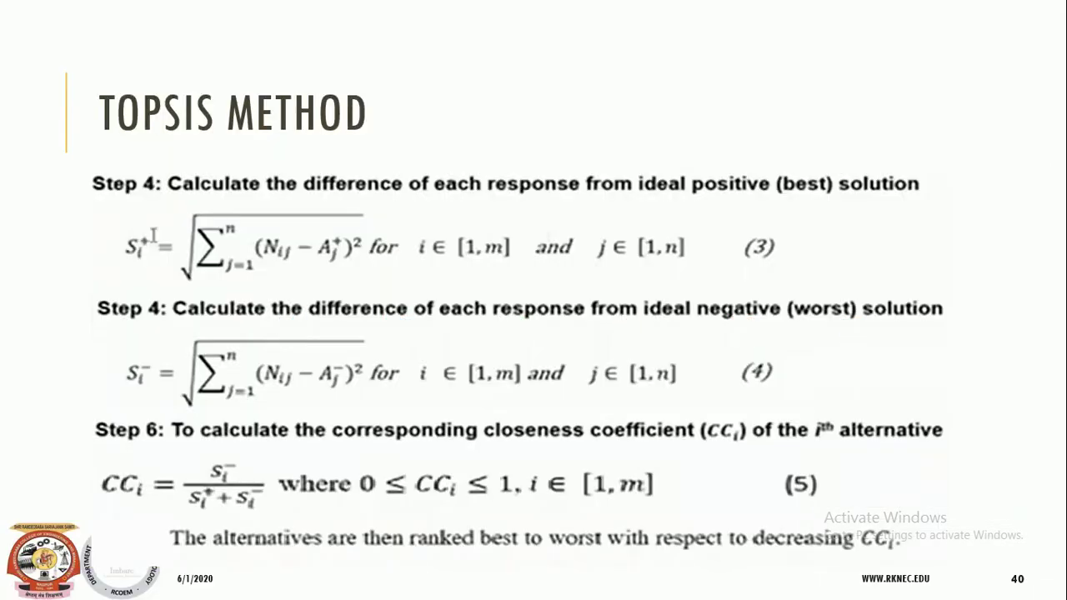
pyautogui.press('Left')
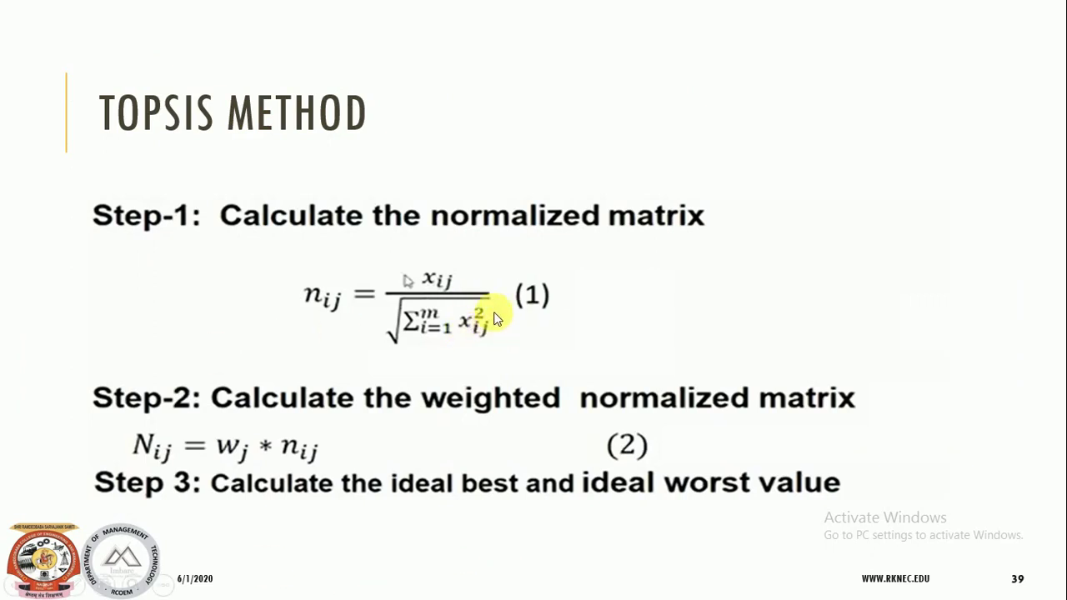
pyautogui.hotkey('alt', 'Tab')
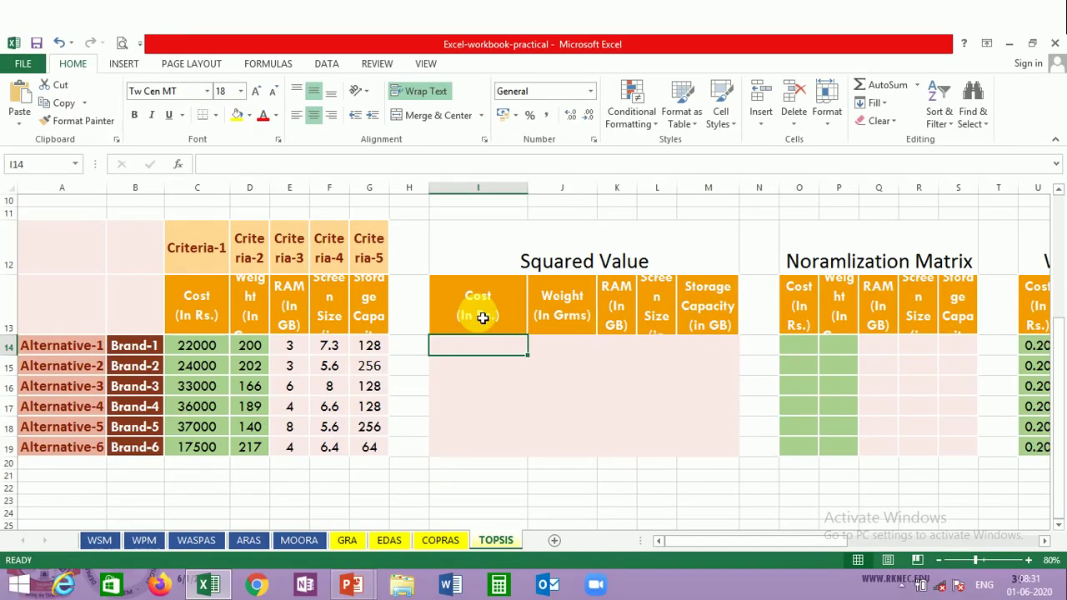
pyautogui.write('=')
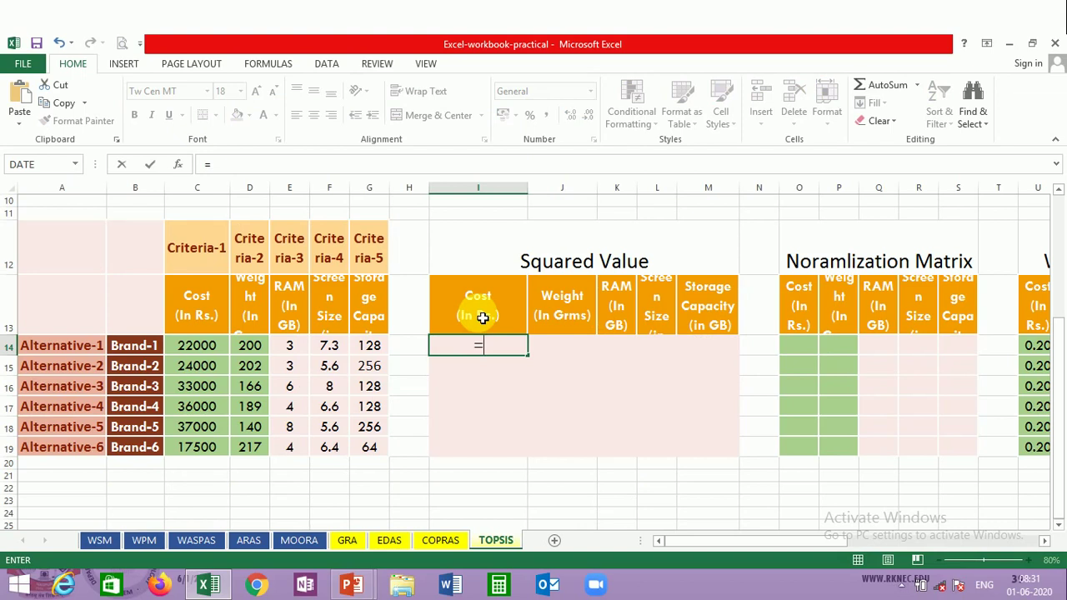
pyautogui.click(212, 348)
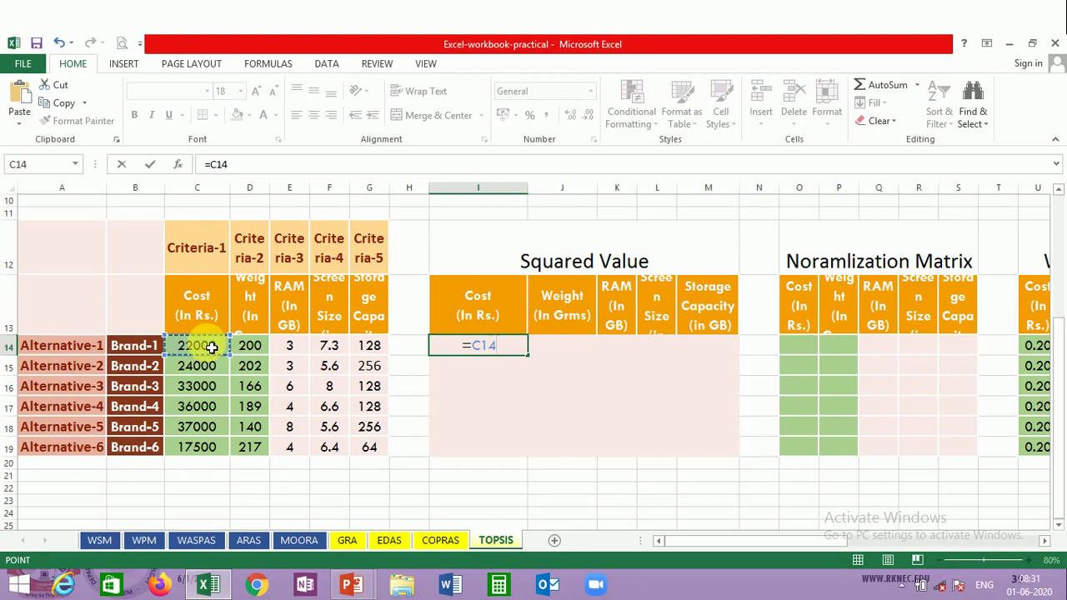
pyautogui.write('^')
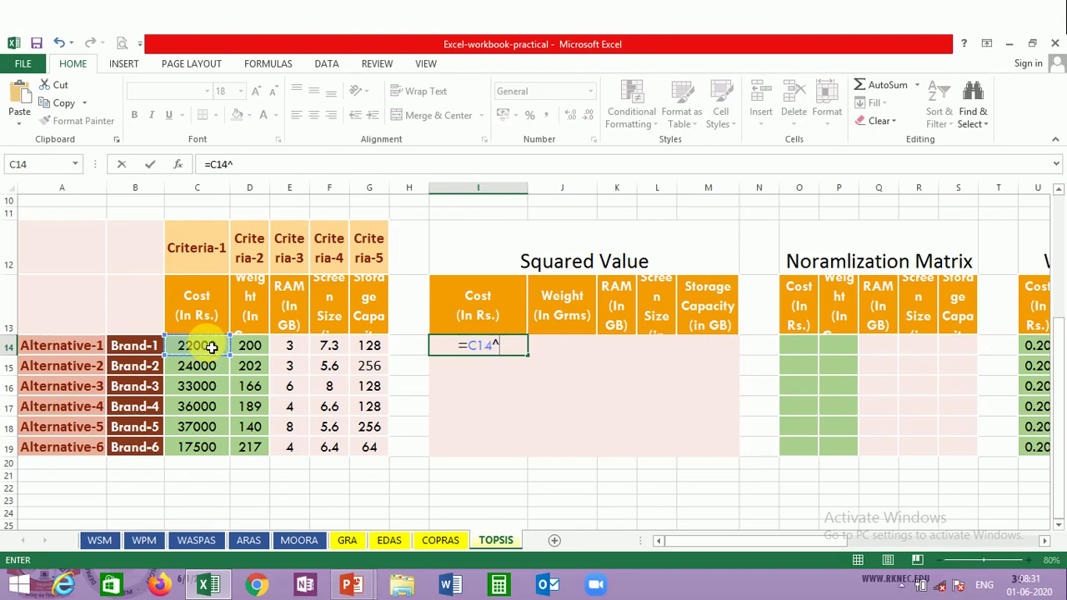
pyautogui.write('2')
pyautogui.press('Return')
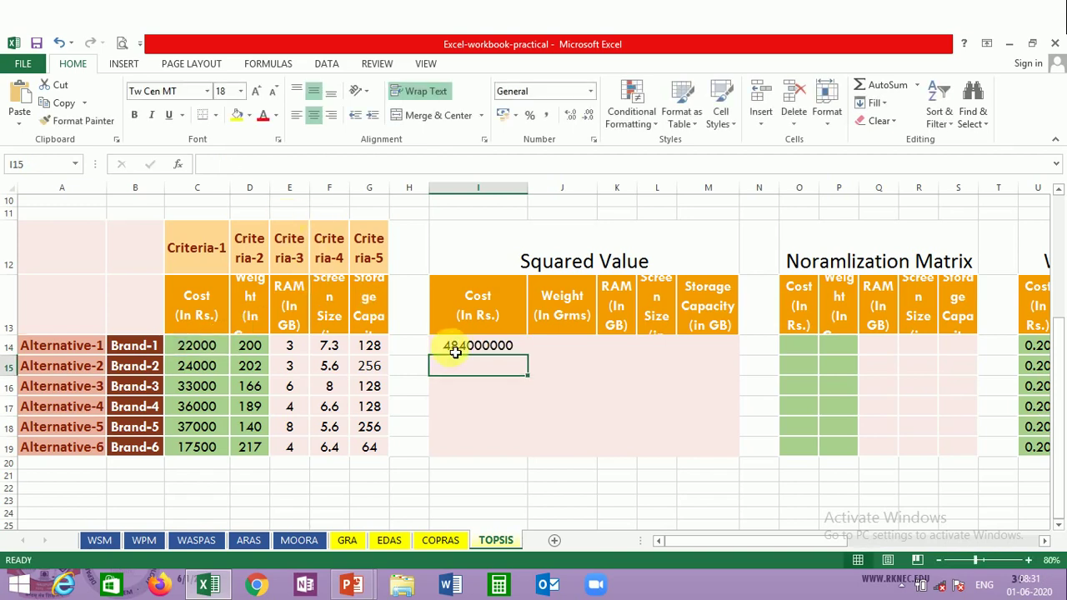
# Fill the squaring formula from I14 across to M and down to row 19.
pyautogui.click(493, 349)
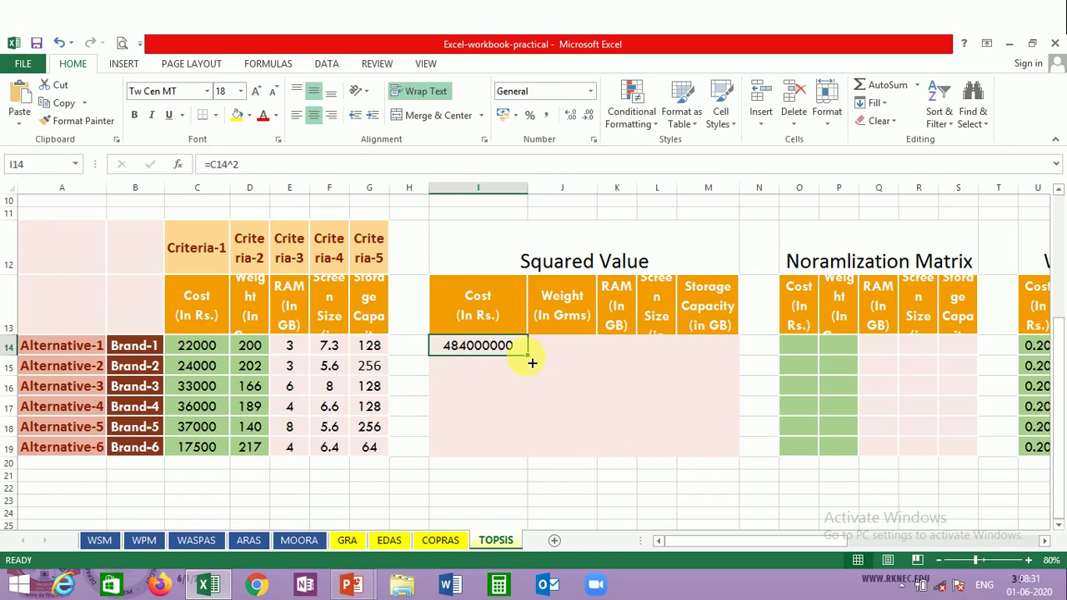
pyautogui.moveTo(529, 356); pyautogui.dragTo(741, 454)
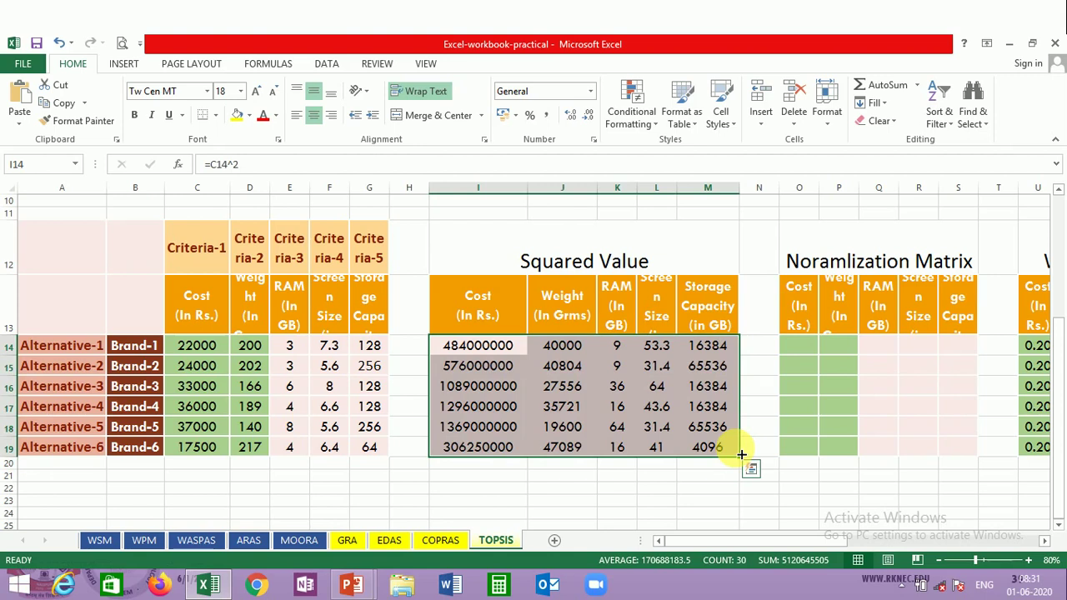
pyautogui.press('Up')
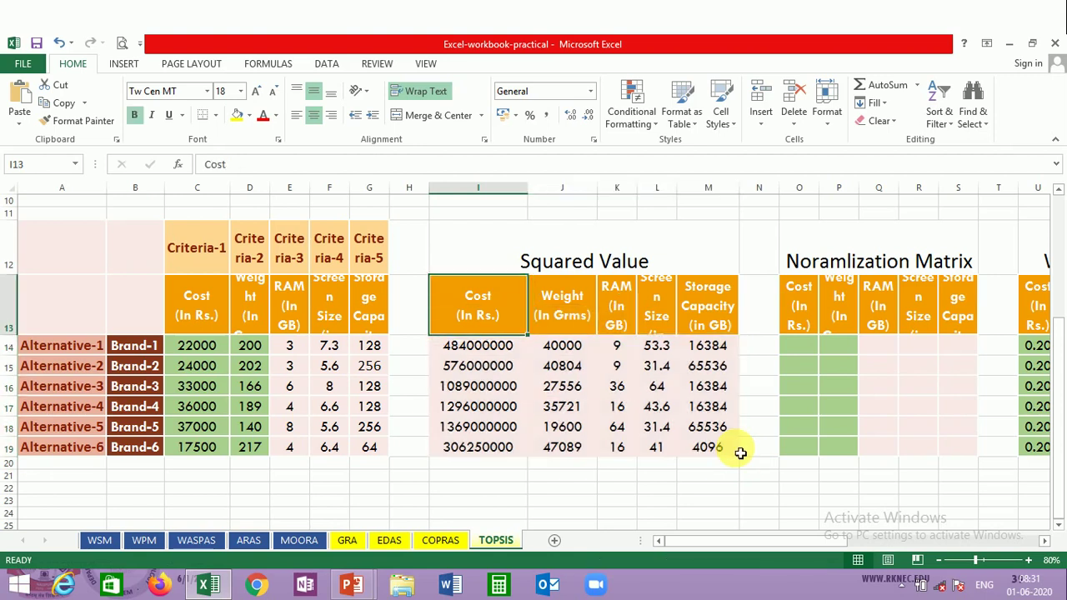
pyautogui.press('Right')
pyautogui.press('Right')
pyautogui.press('Right')
pyautogui.press('Right')
pyautogui.press('Right')
pyautogui.press('Right')
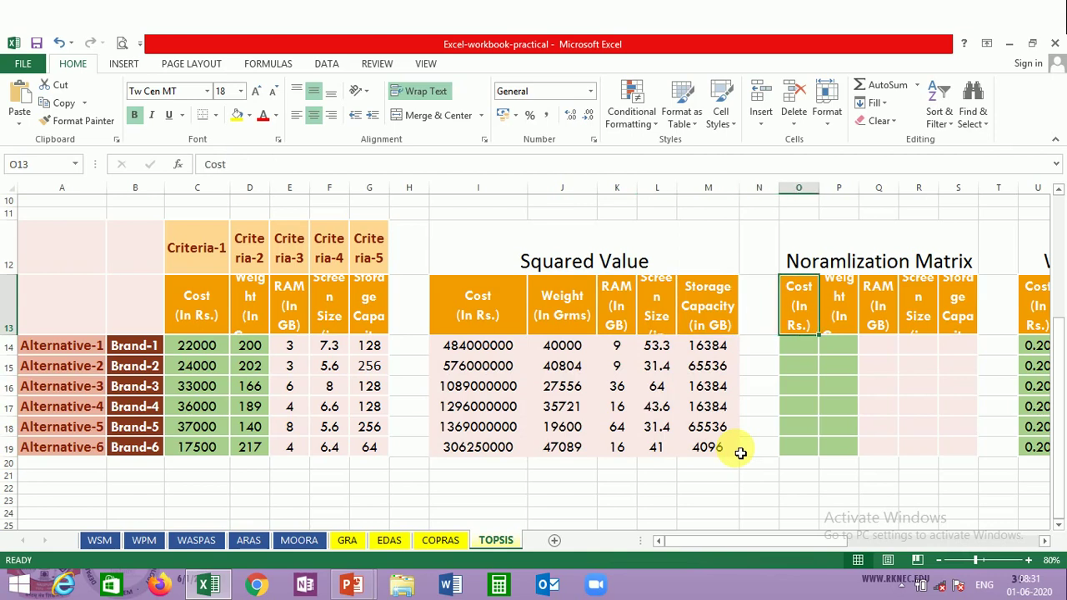
# Enter =C14/SQRT(SUM(I$14:I$19)) in O14, giving Alternative-1's normalized cost of 0.31.
pyautogui.press('Down')
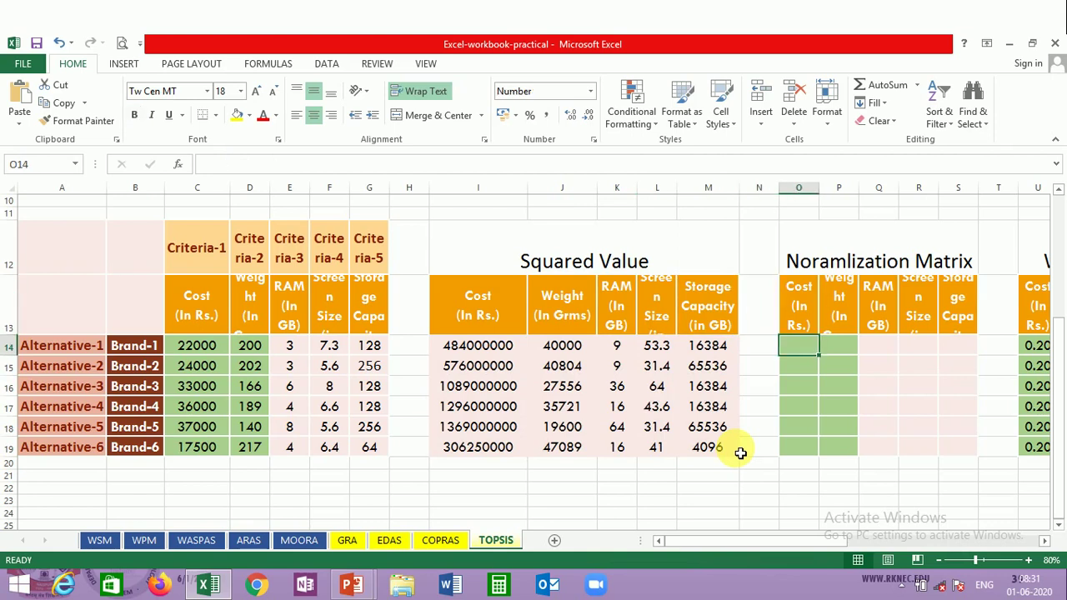
pyautogui.click(1044, 547)
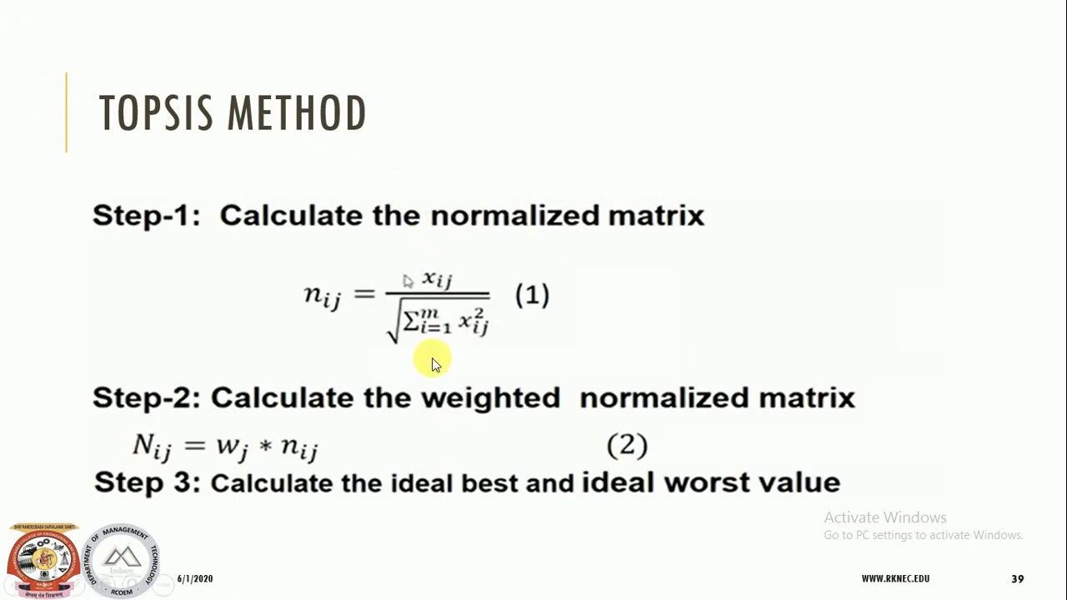
pyautogui.hotkey('alt', 'Tab')
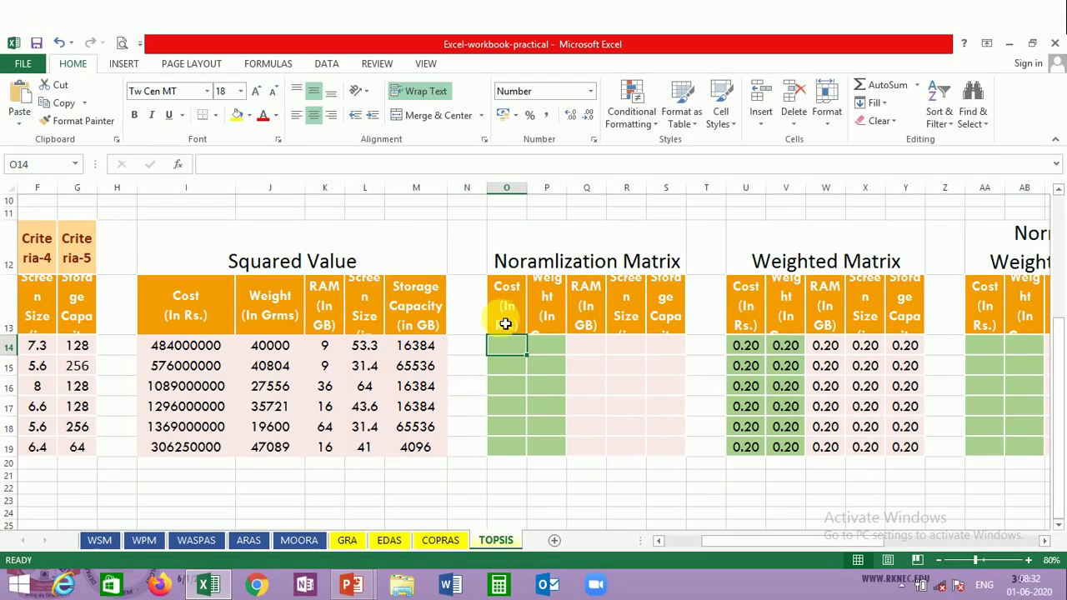
pyautogui.write('=')
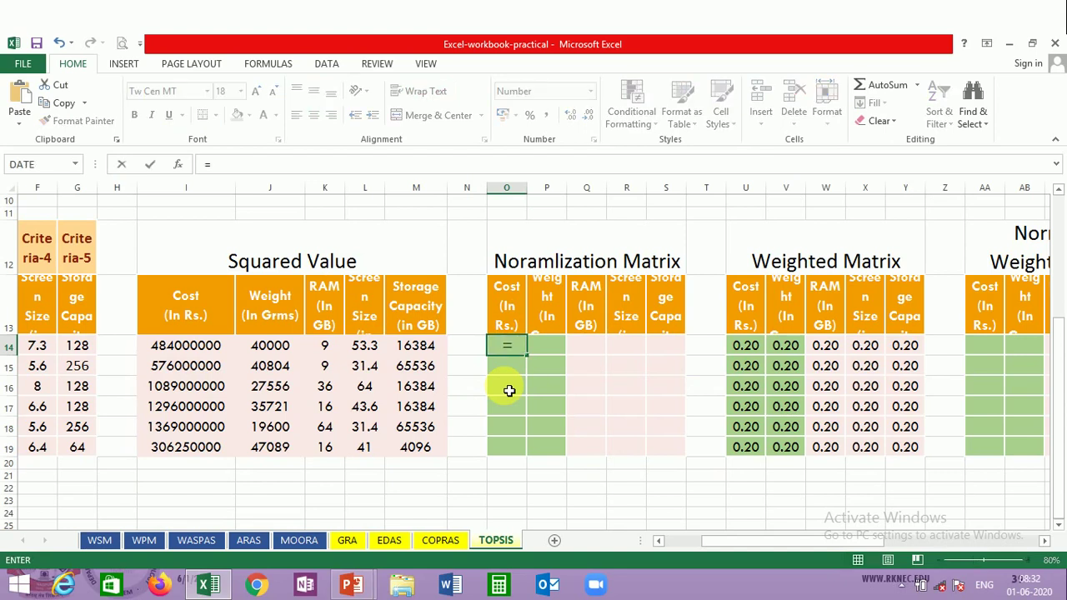
pyautogui.press('Left')
pyautogui.press('Left')
pyautogui.press('Left')
pyautogui.press('Left')
pyautogui.press('Left')
pyautogui.press('Left')
pyautogui.press('Left')
pyautogui.press('Left')
pyautogui.press('Left')
pyautogui.press('Left')
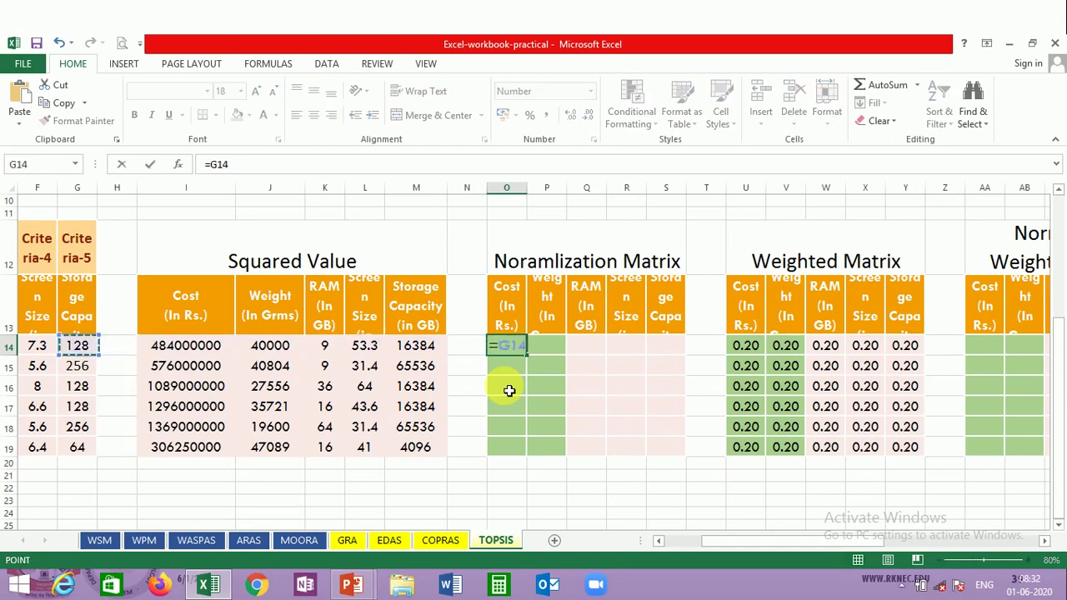
pyautogui.press('Left')
pyautogui.press('Left')
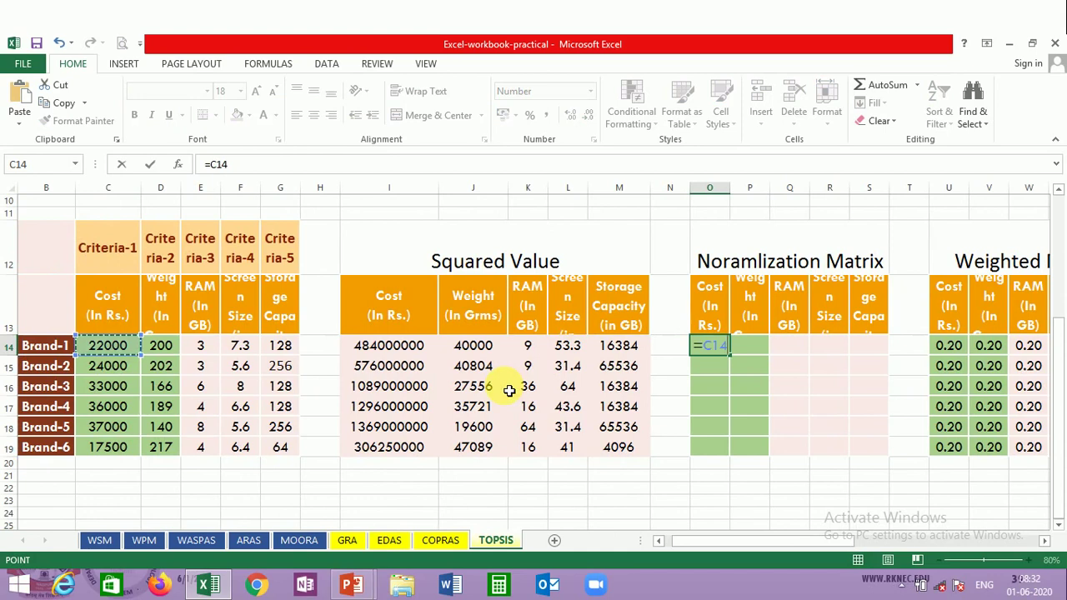
pyautogui.write('/')
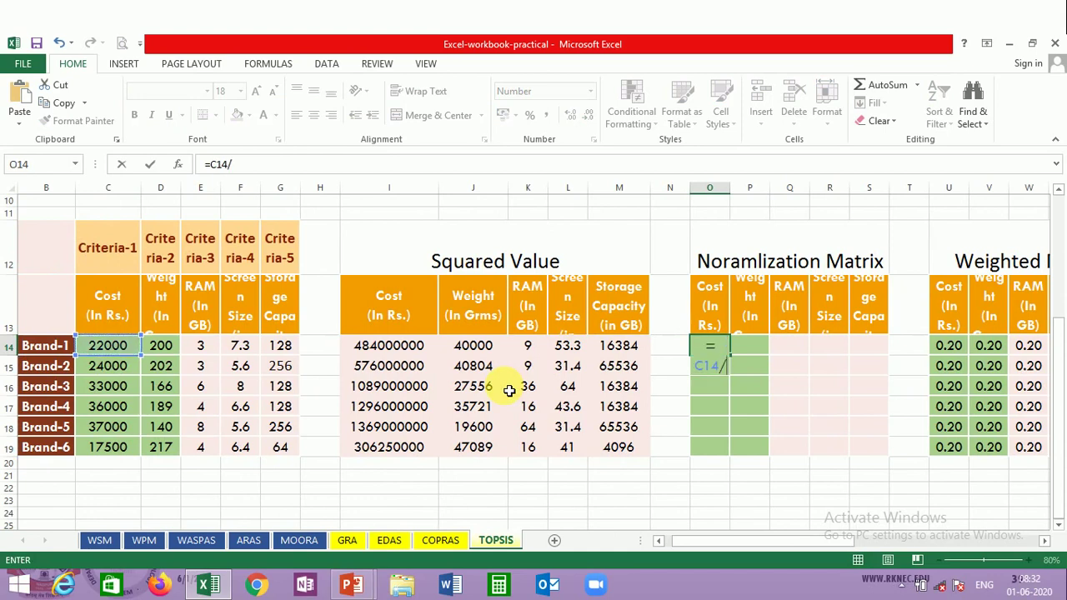
pyautogui.write('sqr')
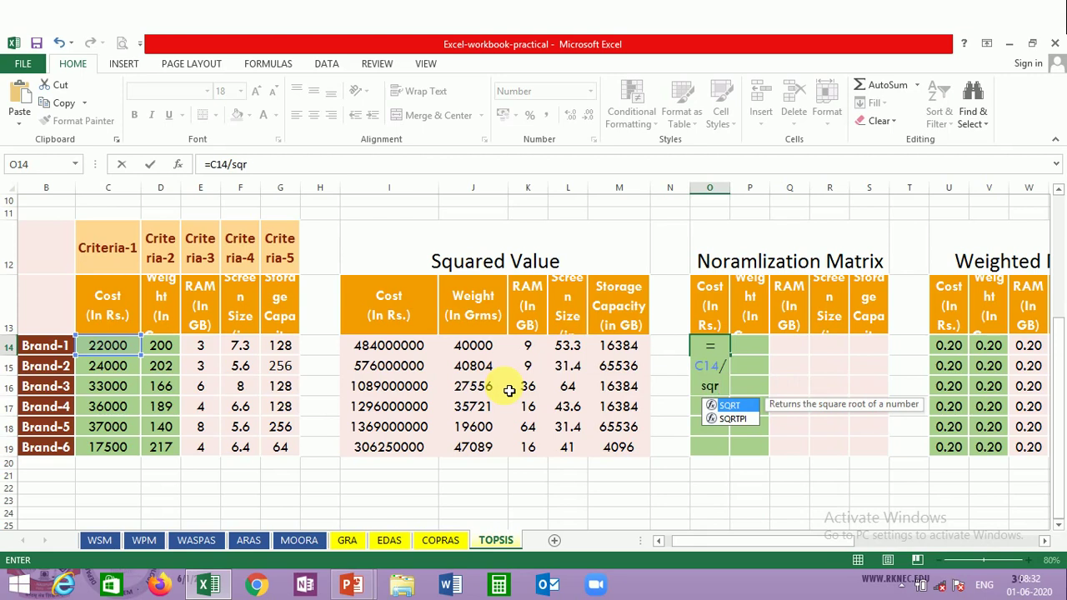
pyautogui.write('t(')
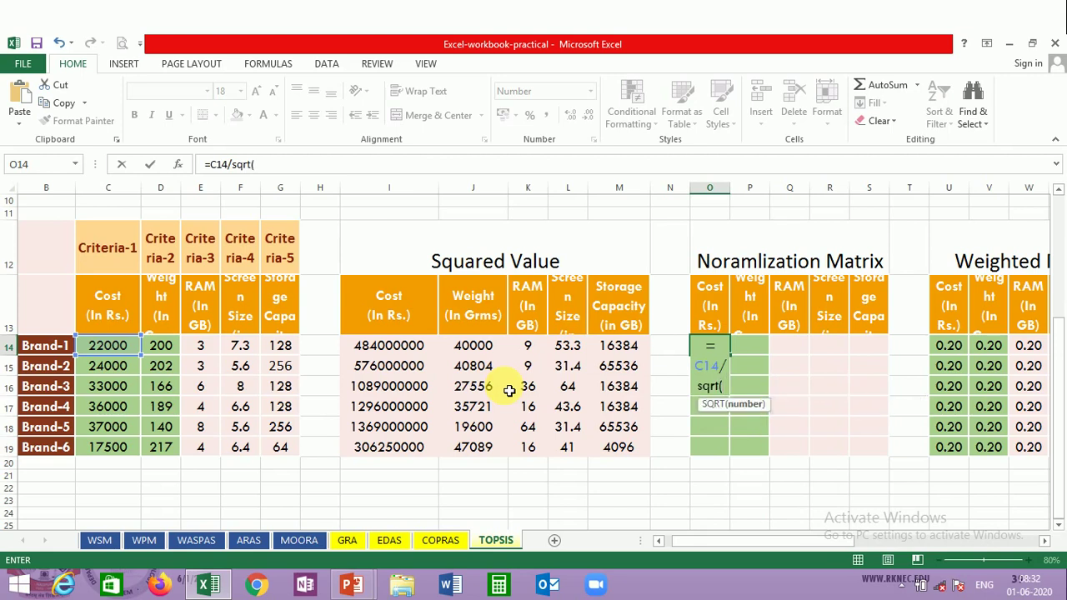
pyautogui.write('sum')
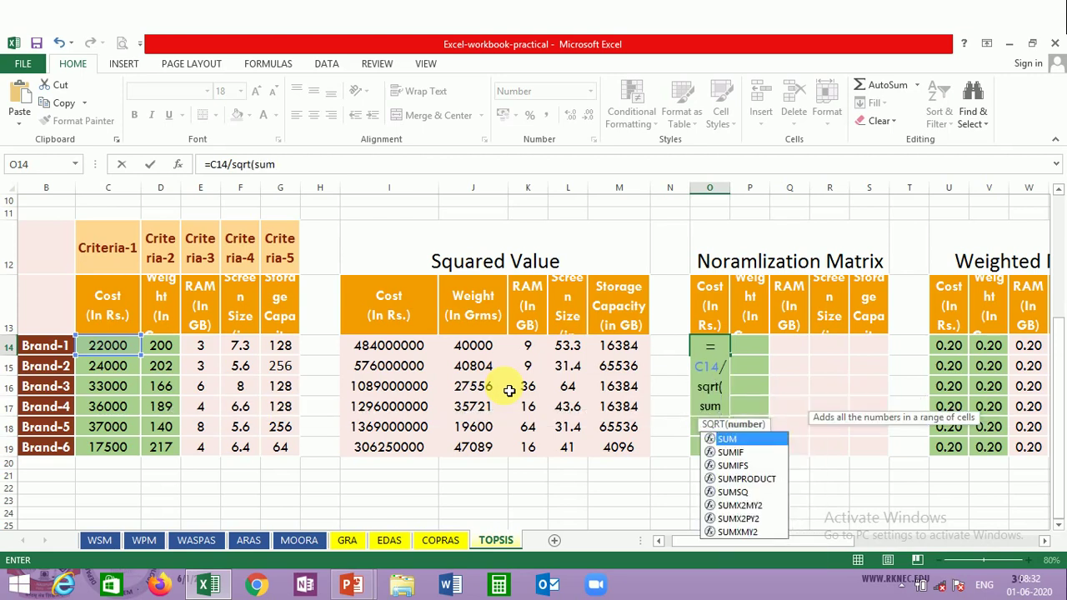
pyautogui.write('(')
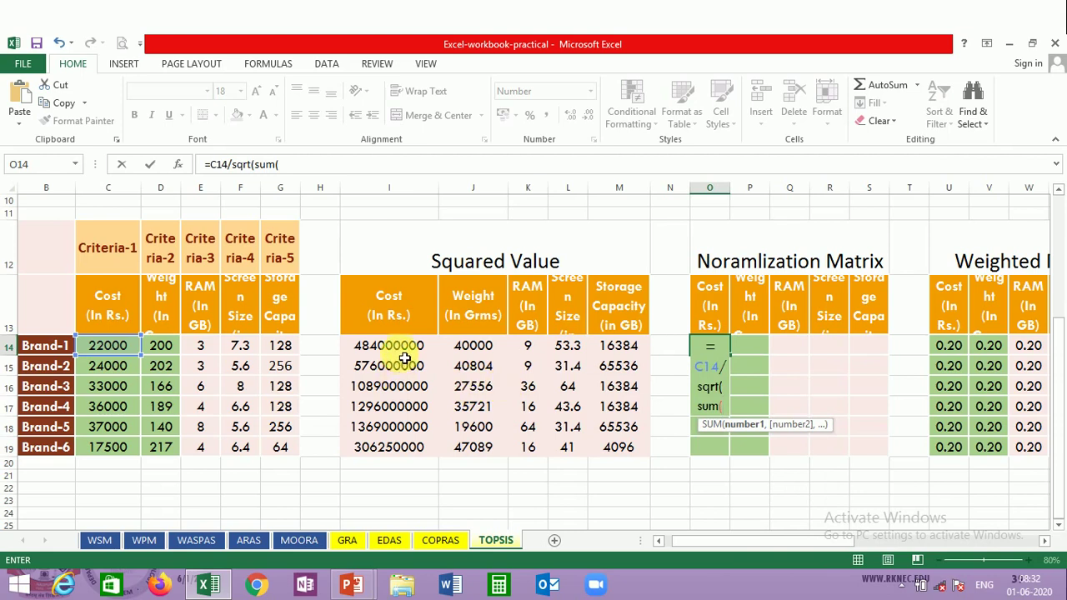
pyautogui.moveTo(404, 350); pyautogui.dragTo(406, 387)
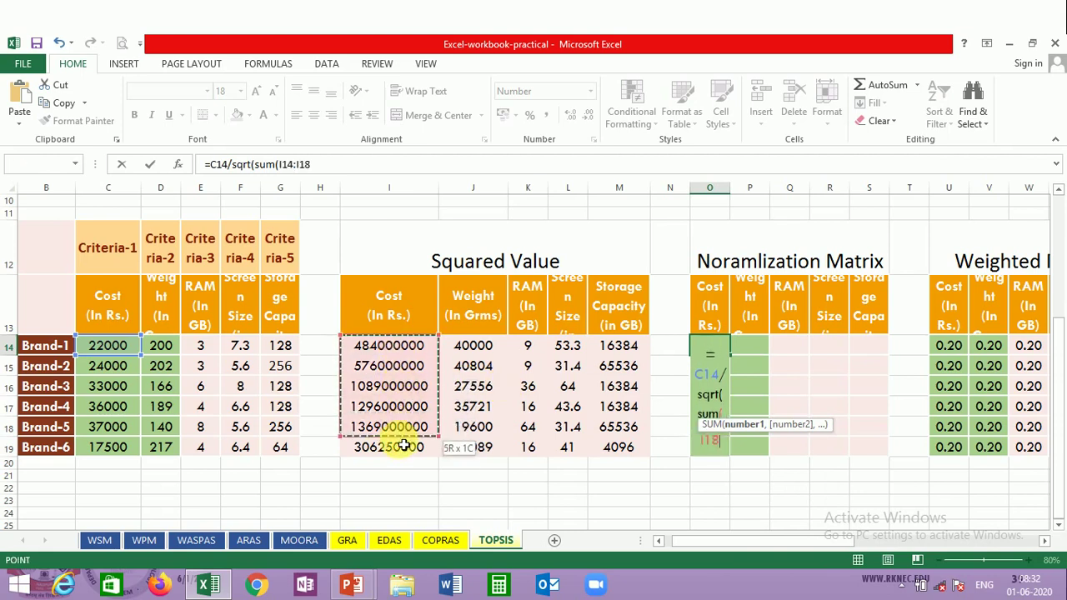
pyautogui.moveTo(404, 448); pyautogui.dragTo(404, 448)
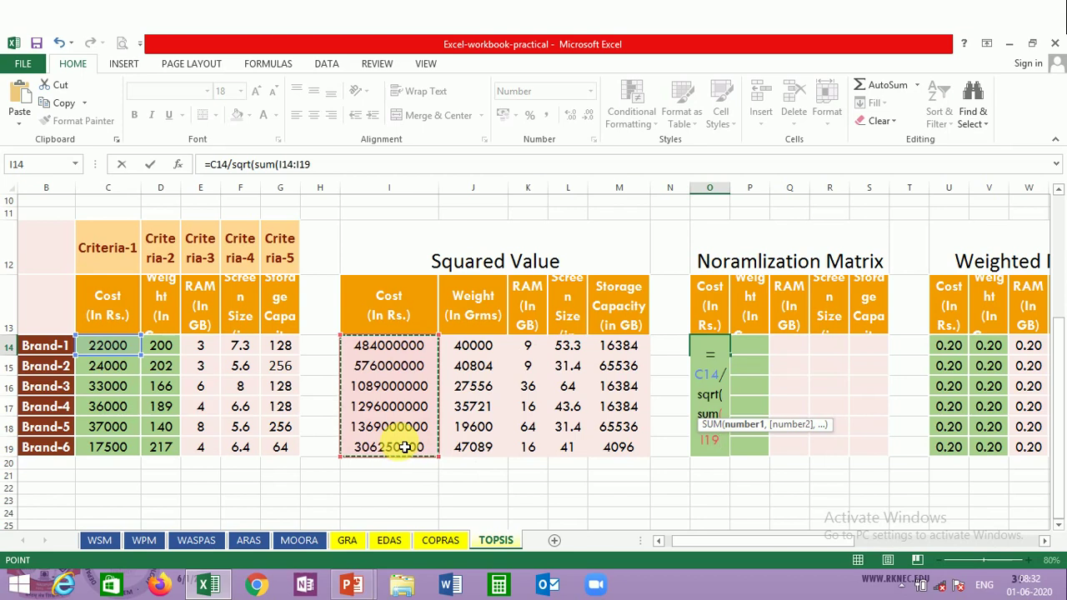
pyautogui.press('F4')
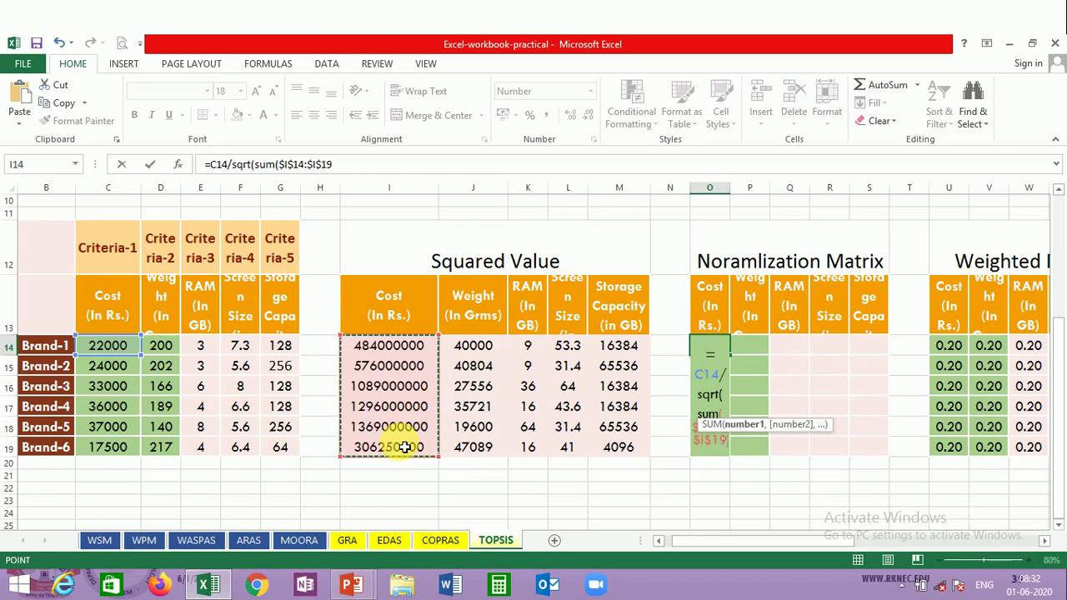
pyautogui.press('F4')
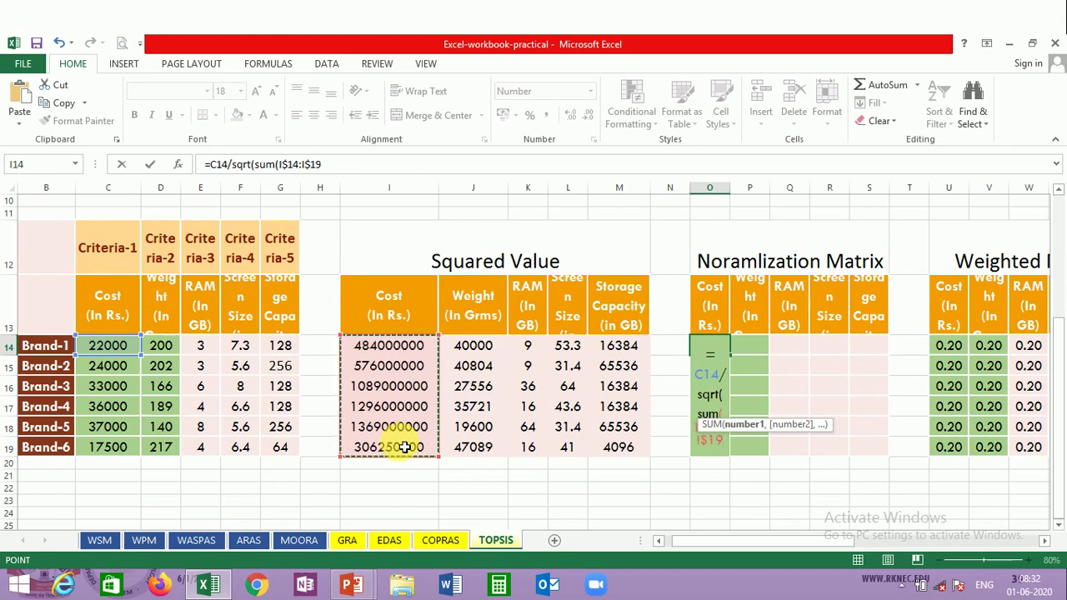
pyautogui.write(')')
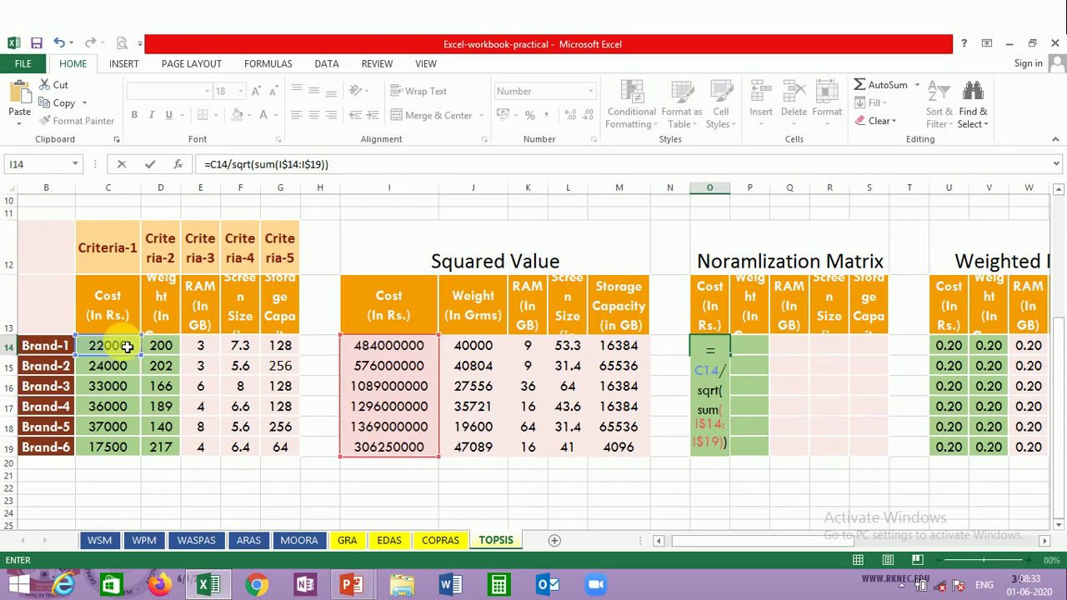
pyautogui.press('Return')
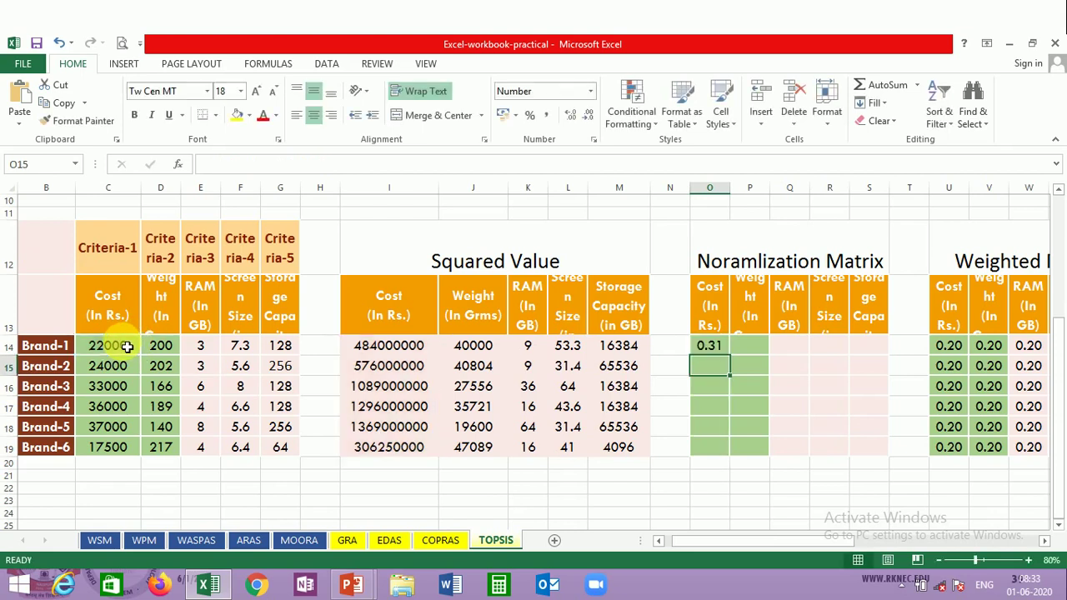
# Fill the Cost normalization formula into Weight and down for all six brands.
pyautogui.click(709, 346)
pyautogui.moveTo(733, 357); pyautogui.dragTo(750, 350)
pyautogui.moveTo(741, 388); pyautogui.dragTo(748, 353)
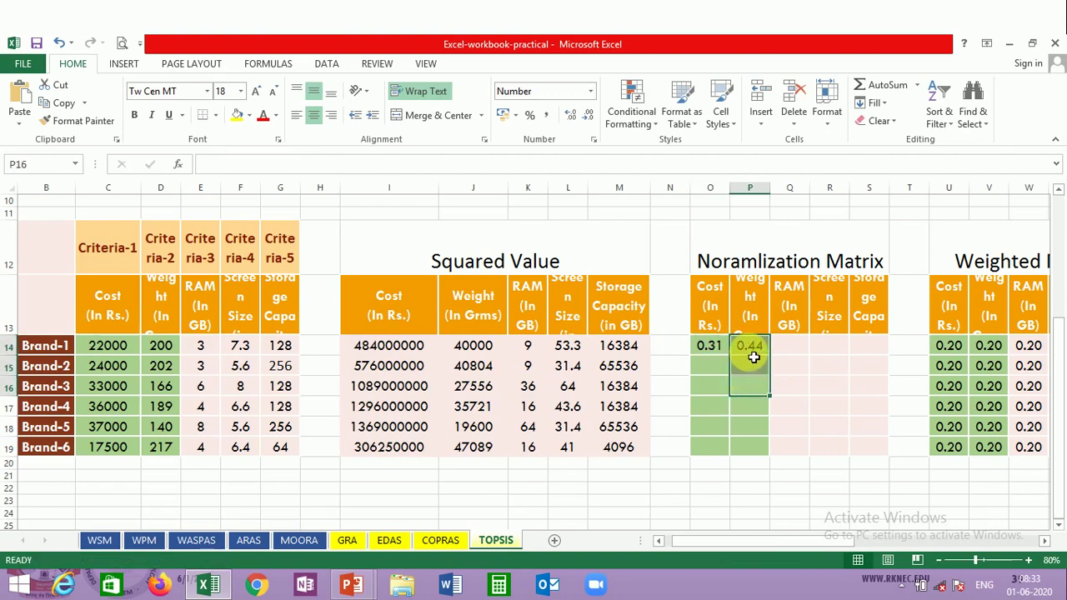
pyautogui.click(709, 373)
pyautogui.click(757, 351)
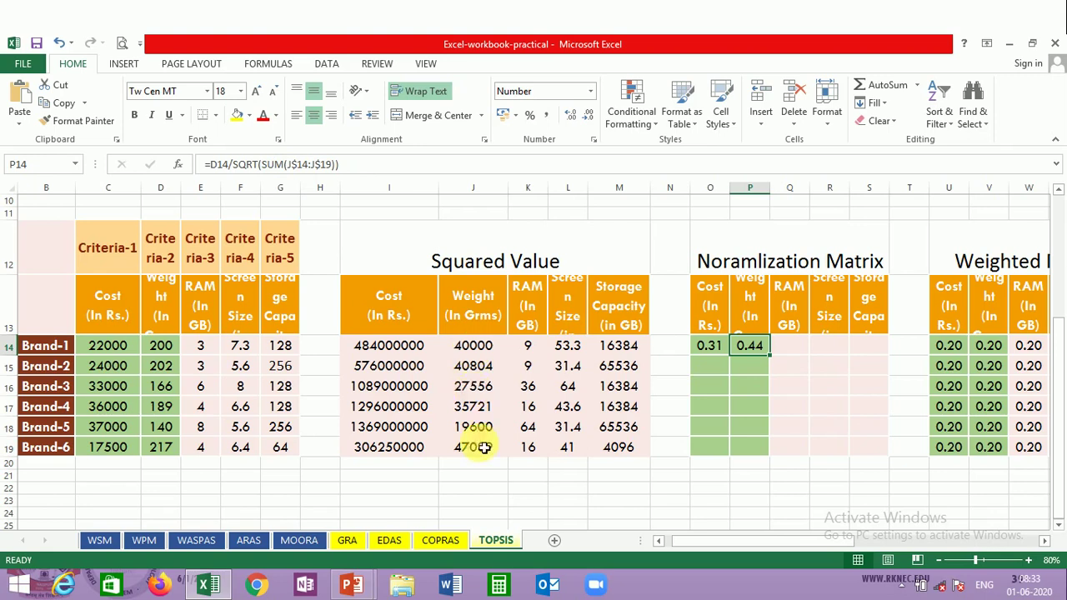
pyautogui.click(715, 349)
pyautogui.moveTo(741, 351); pyautogui.dragTo(774, 455)
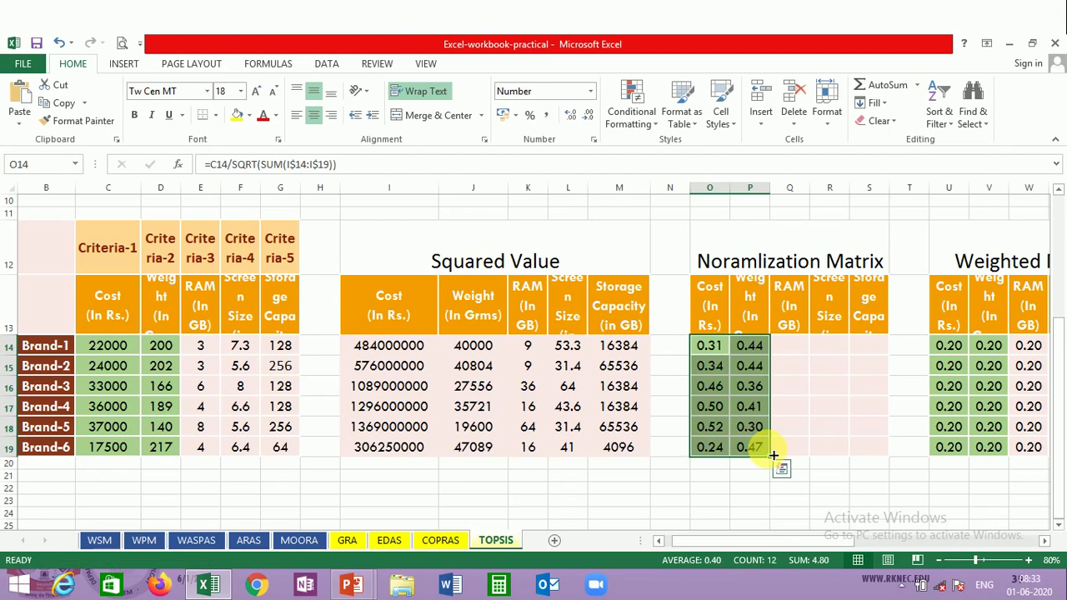
# Normalize RAM with =E14/SQRT(SUM(K$14:K$19)) and fill it across to Storage and down to row 19.
pyautogui.click(783, 356)
pyautogui.write('=')
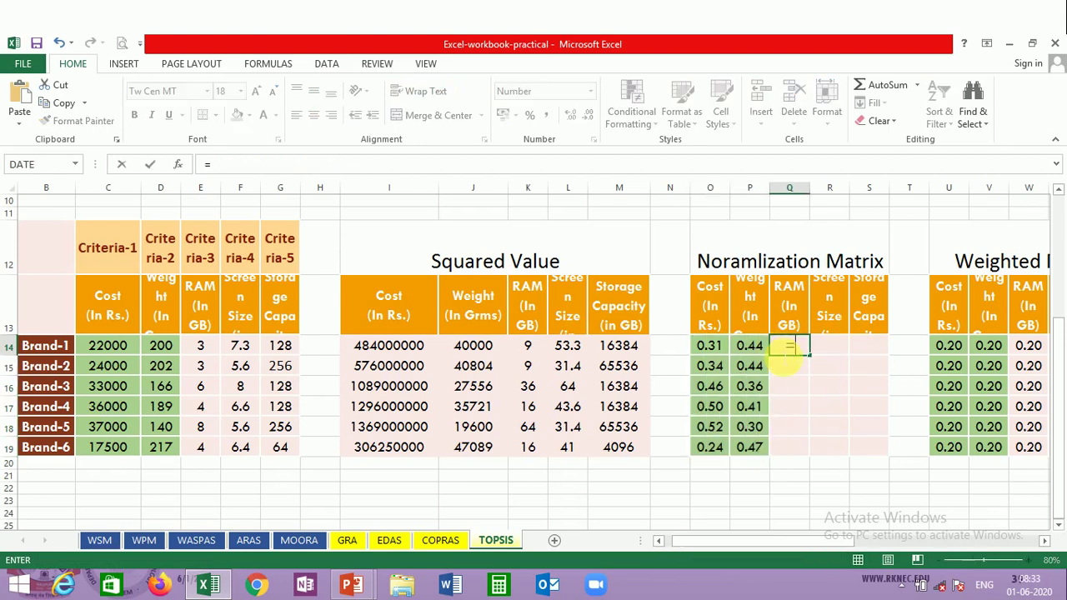
pyautogui.click(214, 352)
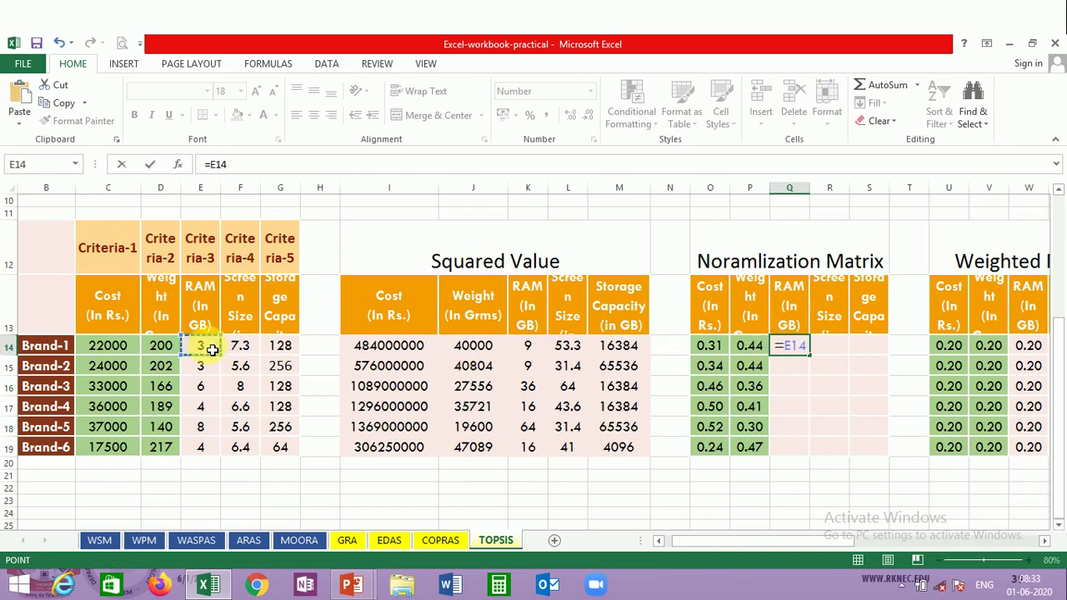
pyautogui.write('/sqrt')
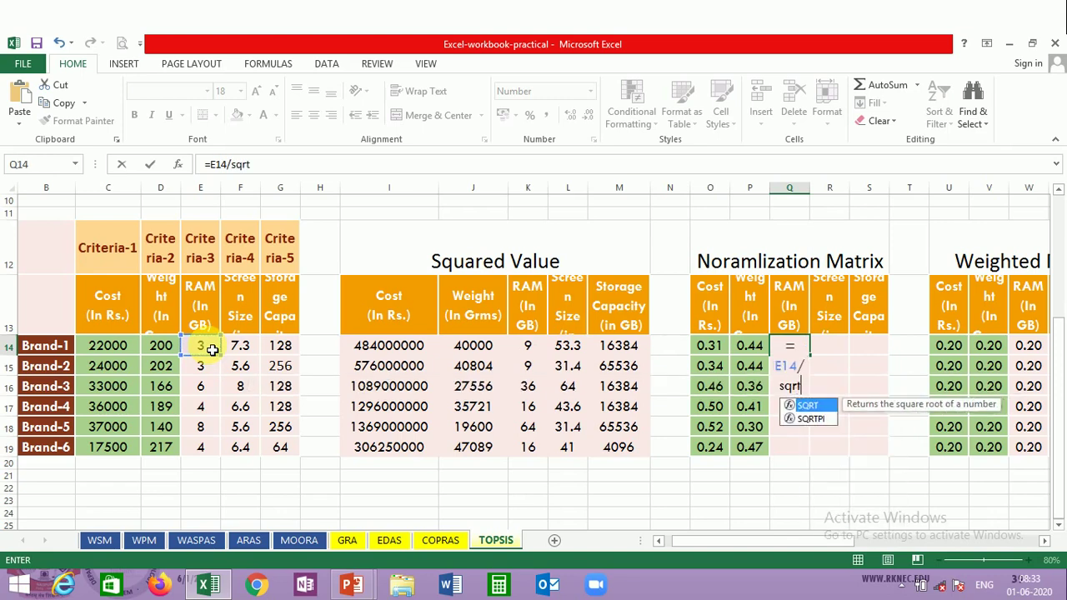
pyautogui.write('(sum(')
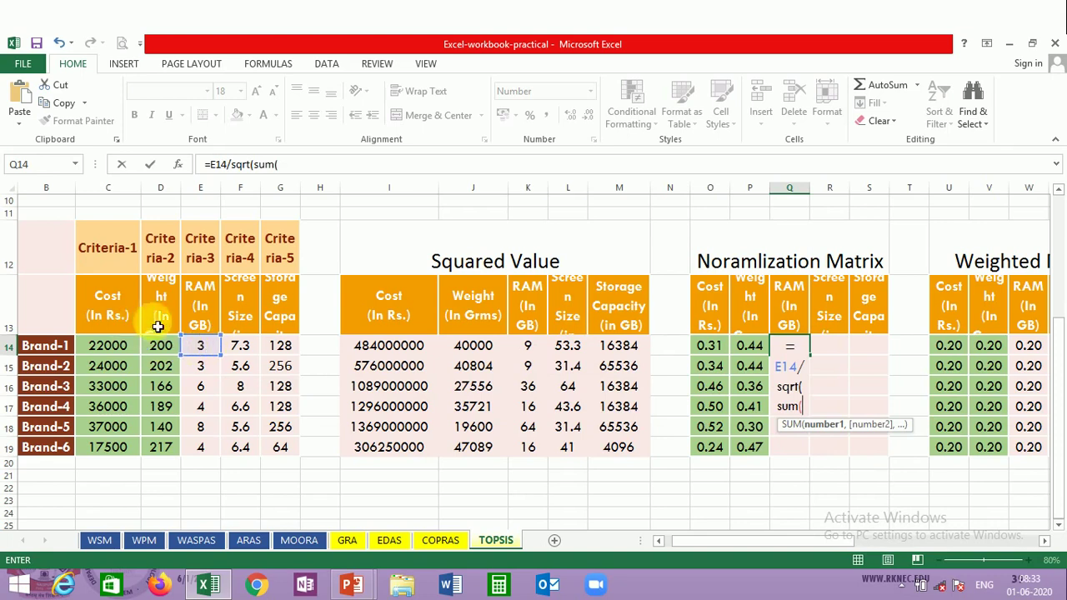
pyautogui.moveTo(528, 350); pyautogui.dragTo(532, 447)
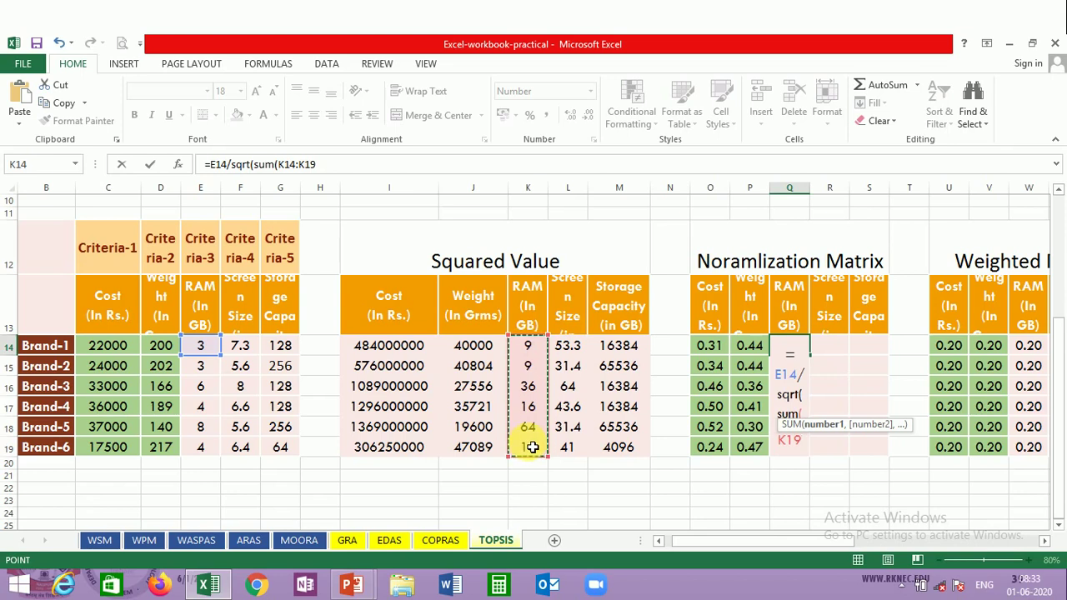
pyautogui.press('F4')
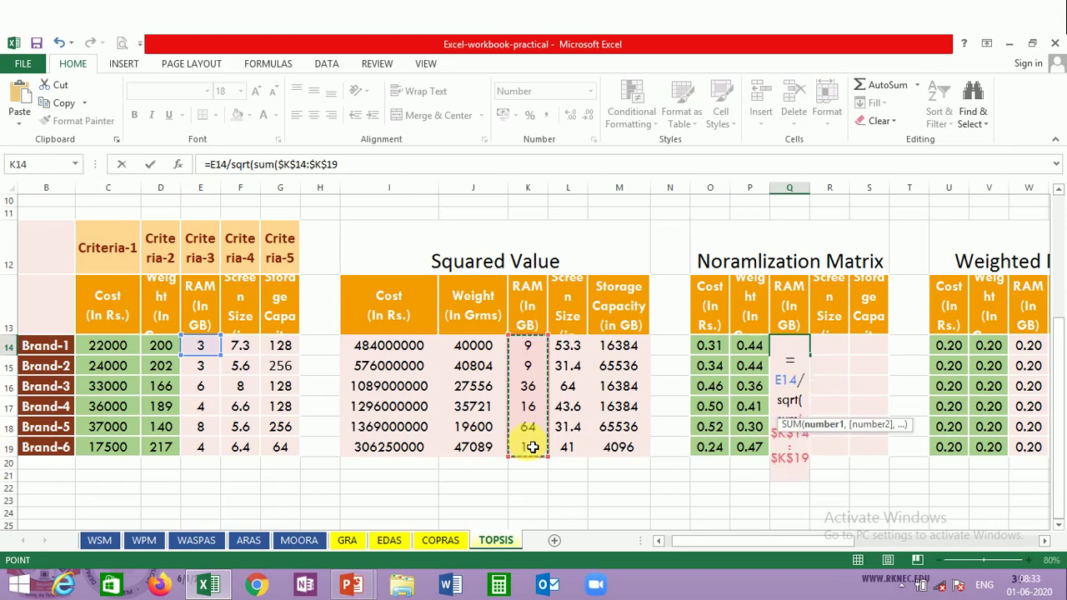
pyautogui.press('F4')
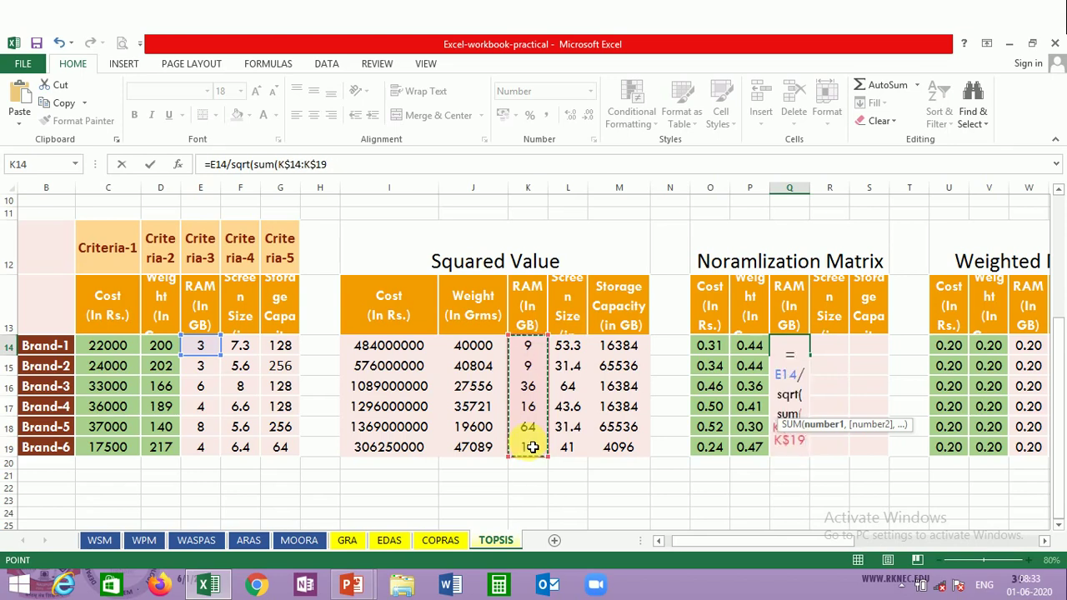
pyautogui.write(')')
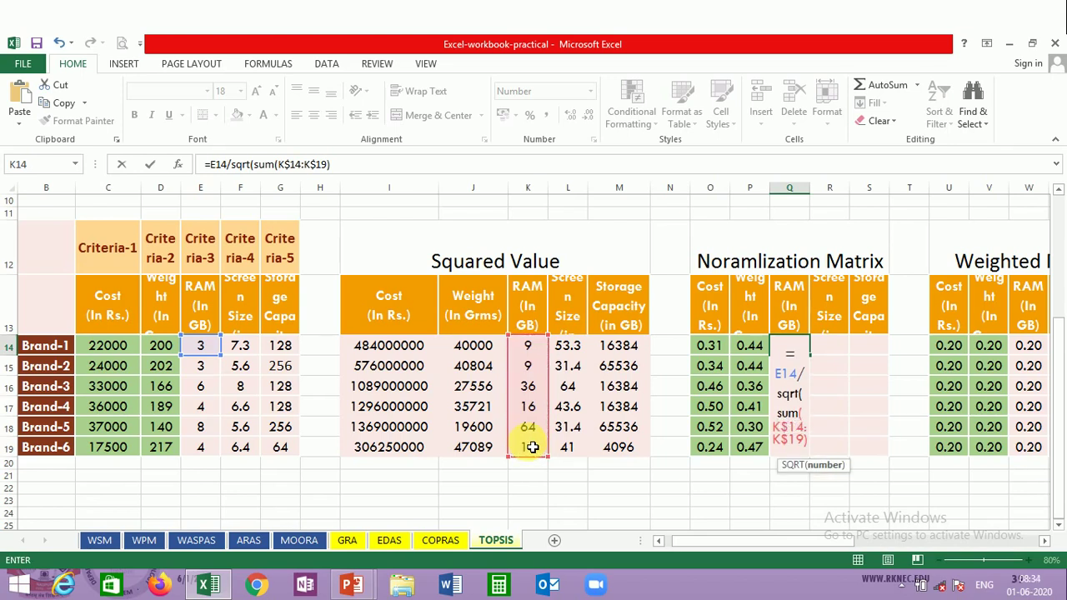
pyautogui.write(')')
pyautogui.press('Return')
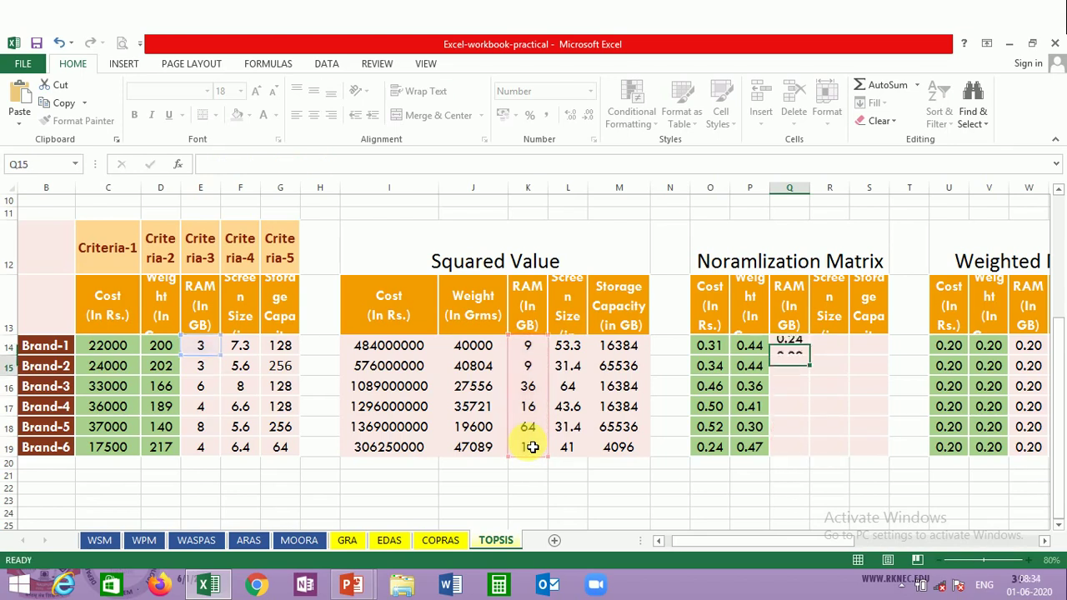
pyautogui.click(792, 345)
pyautogui.moveTo(816, 362); pyautogui.dragTo(884, 450)
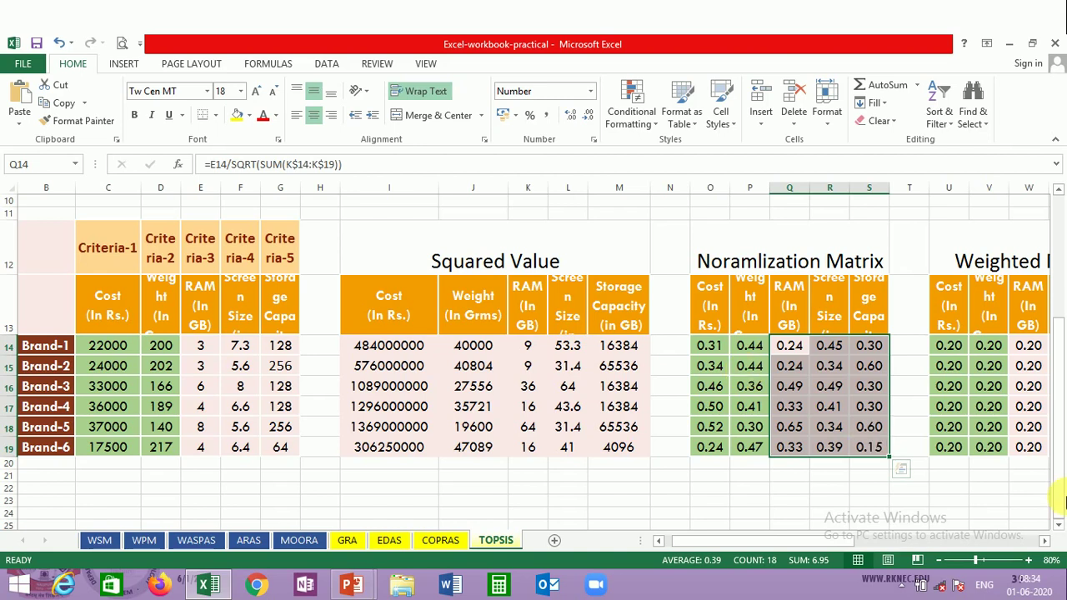
# Enter =O14*U14 in AA14 and fill it to AB19 for weighted Cost and Weight.
pyautogui.click(1045, 541)
pyautogui.moveTo(1045, 541); pyautogui.dragTo(1046, 546)
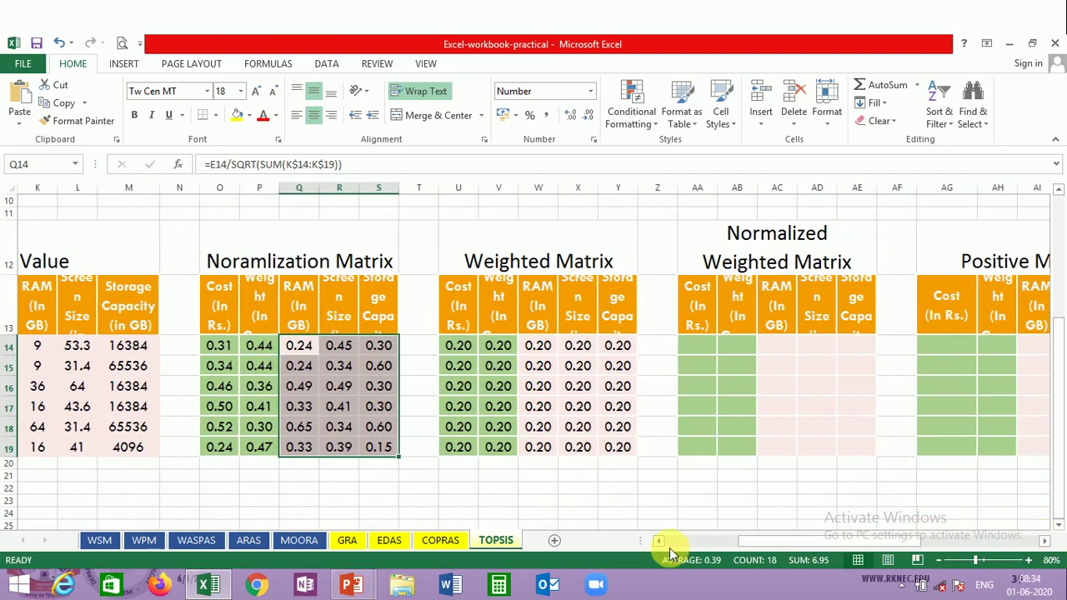
pyautogui.moveTo(658, 542); pyautogui.dragTo(656, 543)
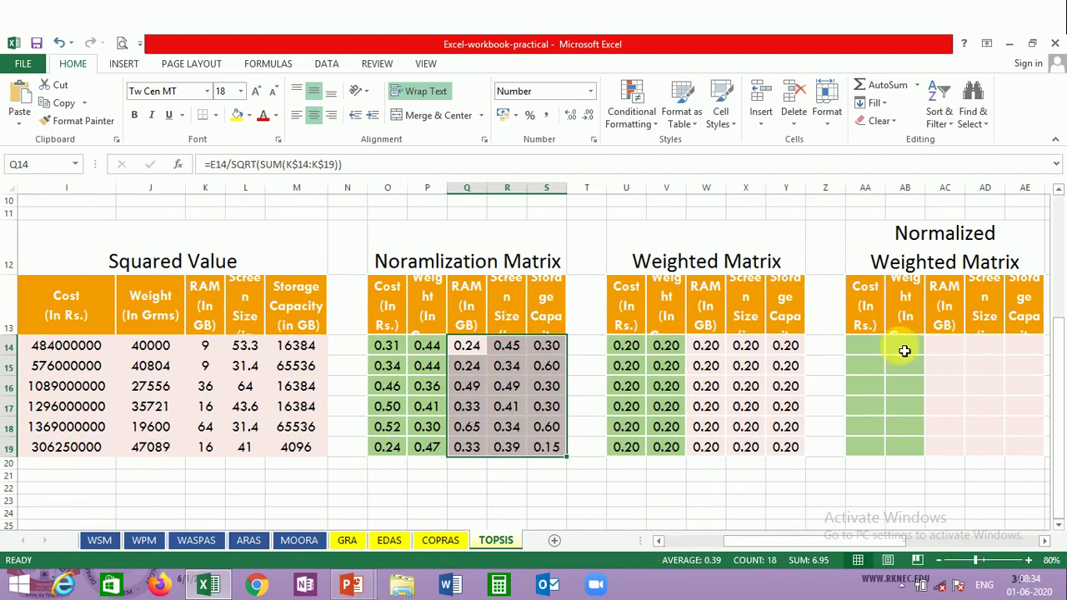
pyautogui.click(869, 351)
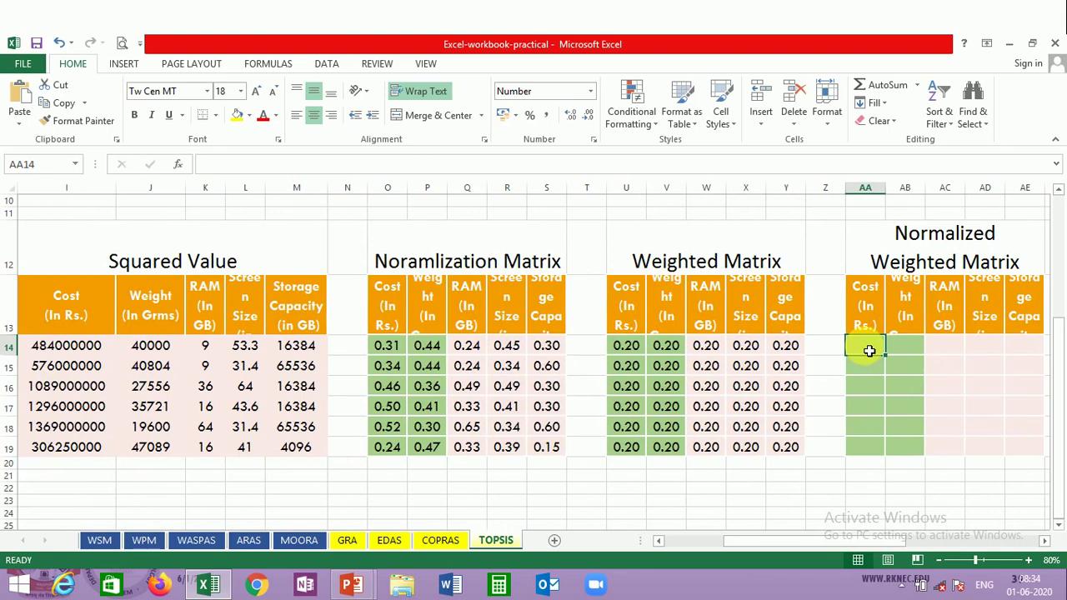
pyautogui.write('=')
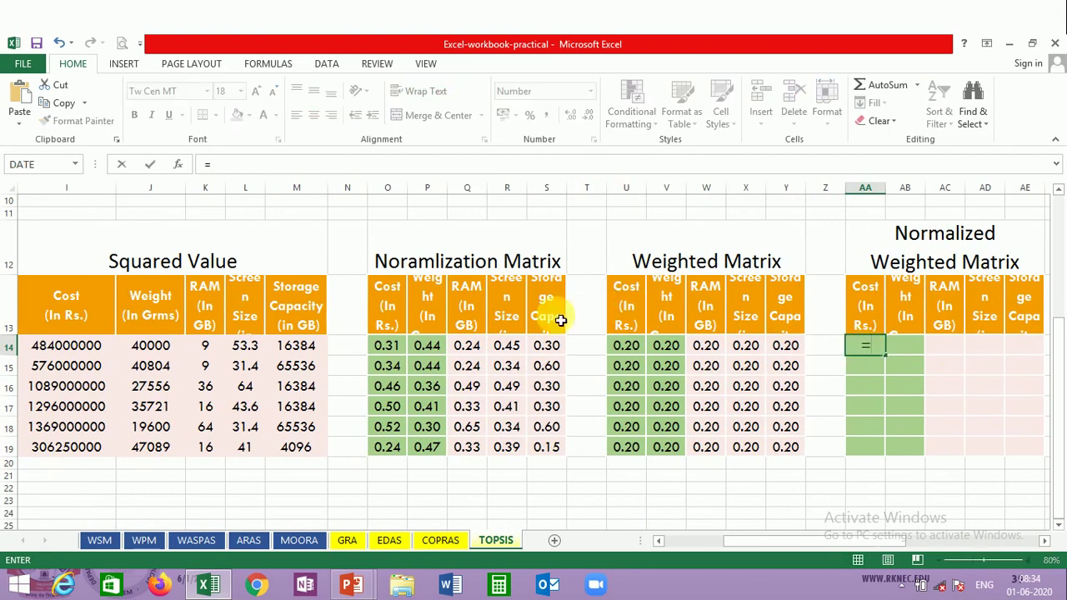
pyautogui.click(387, 346)
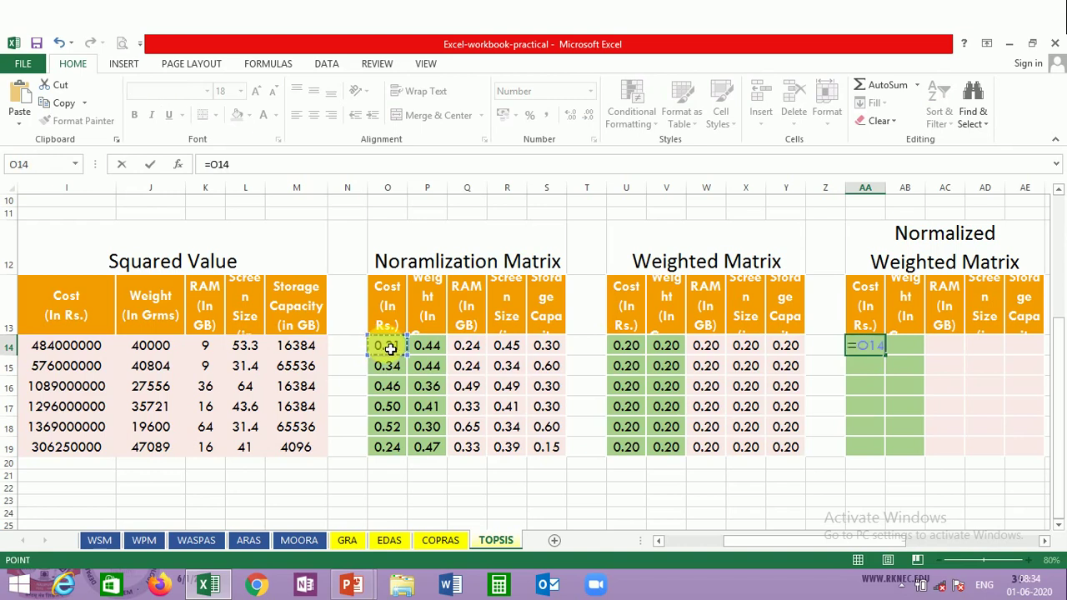
pyautogui.write('*')
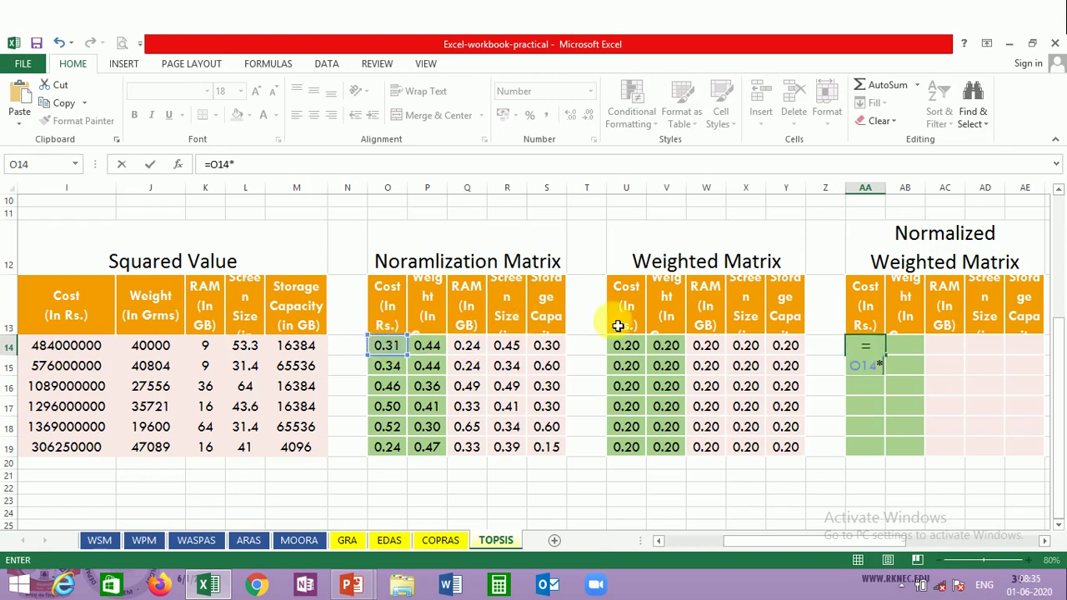
pyautogui.click(626, 351)
pyautogui.press('Return')
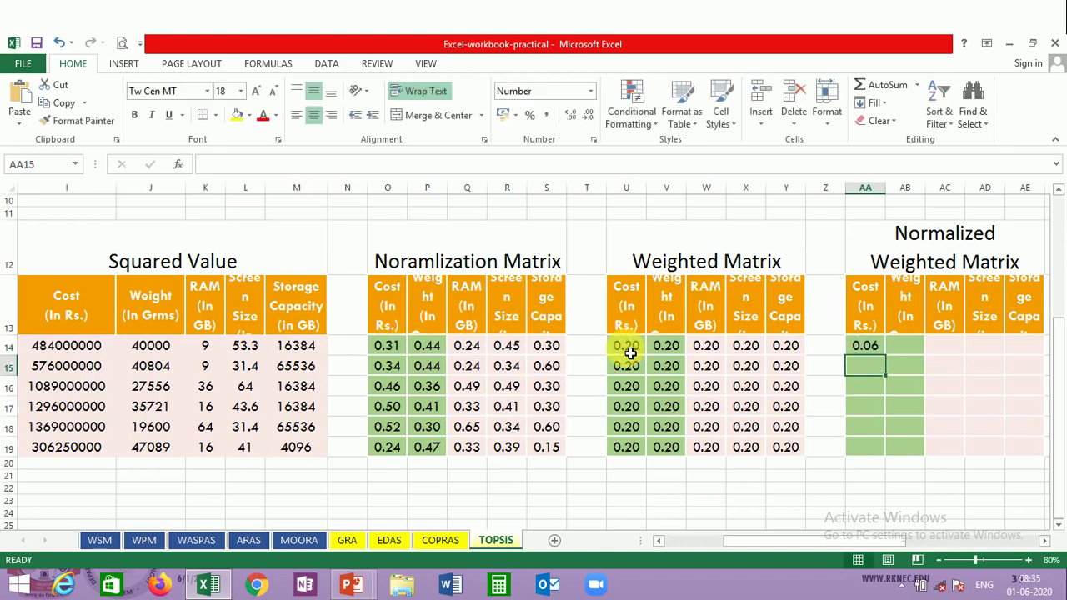
pyautogui.click(877, 350)
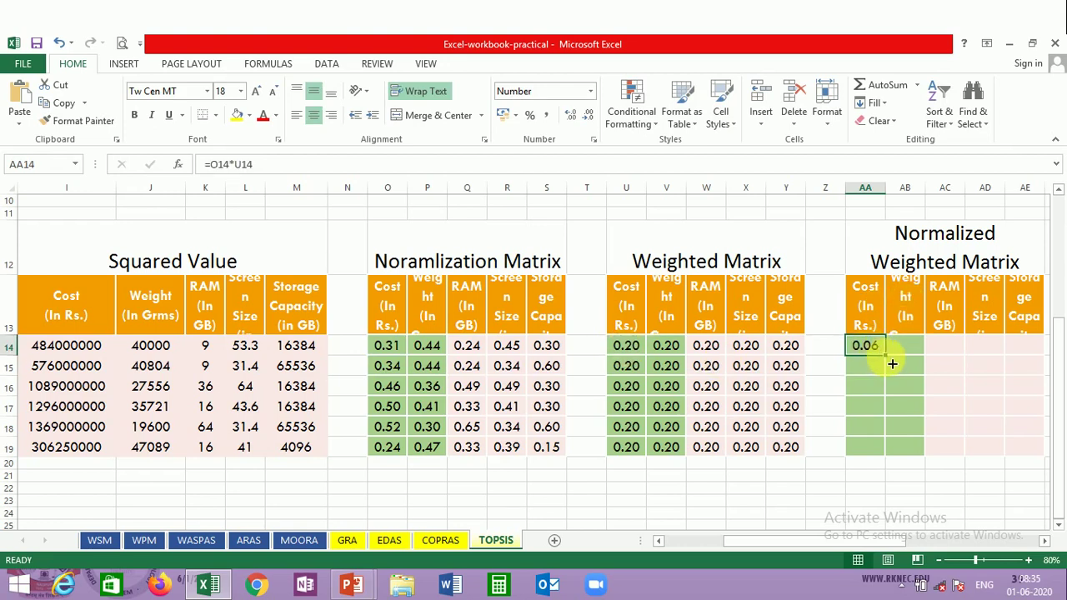
pyautogui.moveTo(884, 356); pyautogui.dragTo(928, 457)
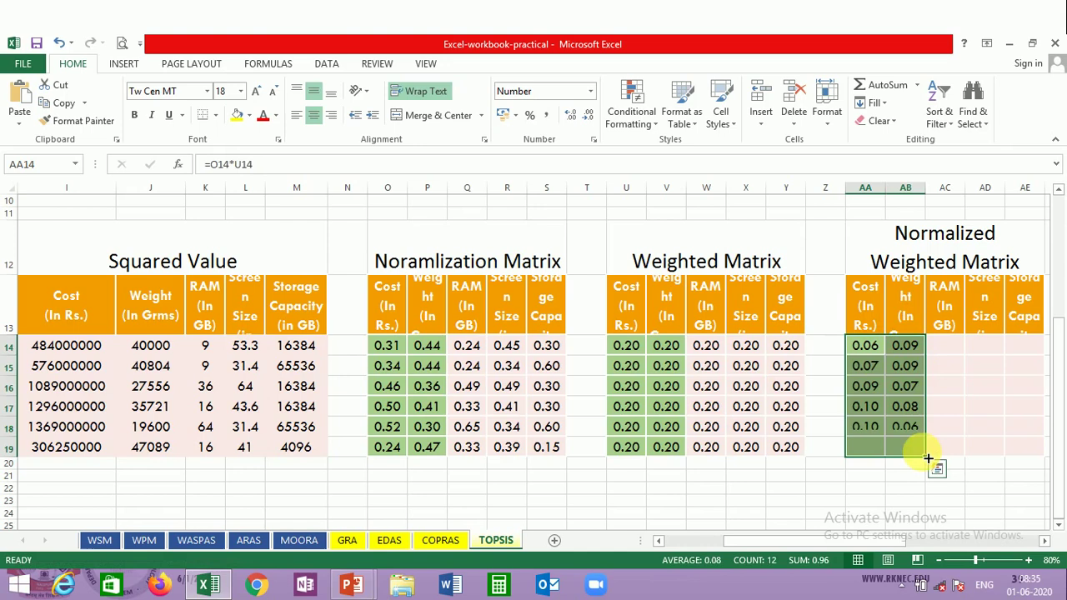
# Enter =Q14*W14 in AC14 and fill it across to AE and down to row 19.
pyautogui.click(946, 347)
pyautogui.write('=')
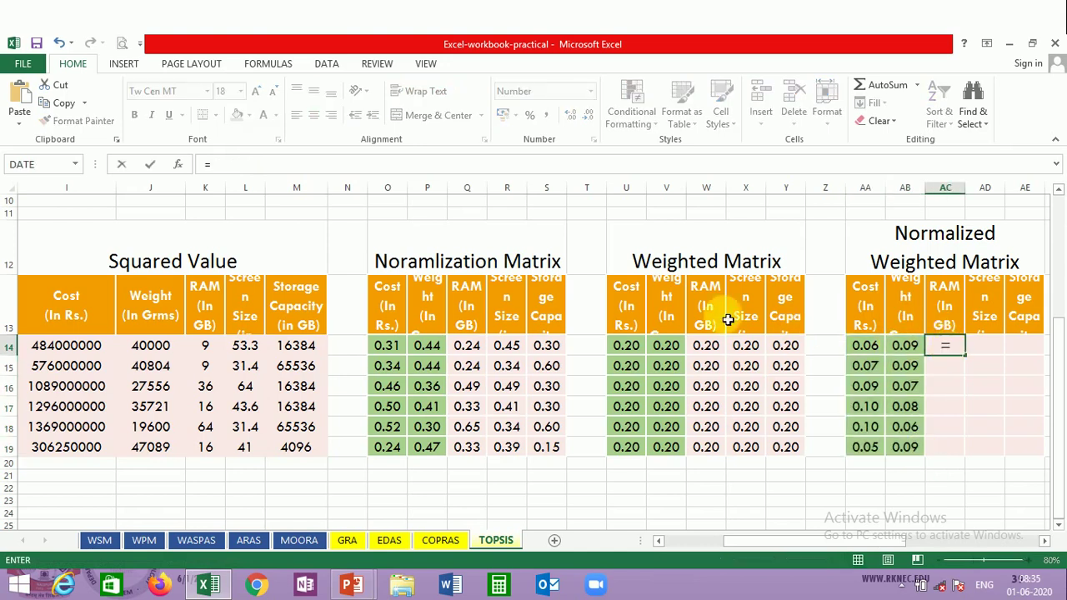
pyautogui.click(470, 348)
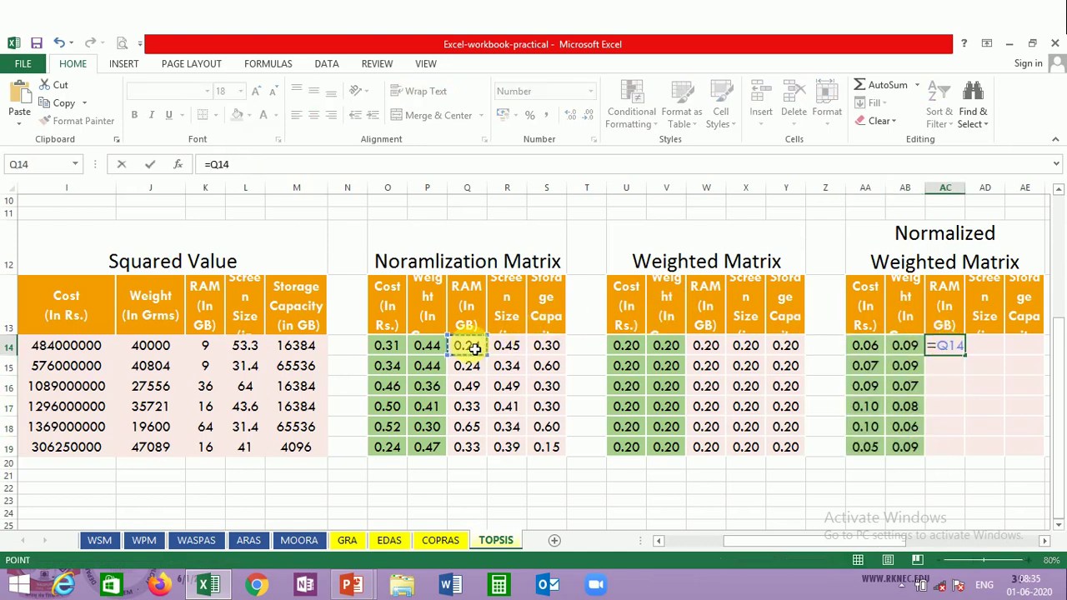
pyautogui.write('*')
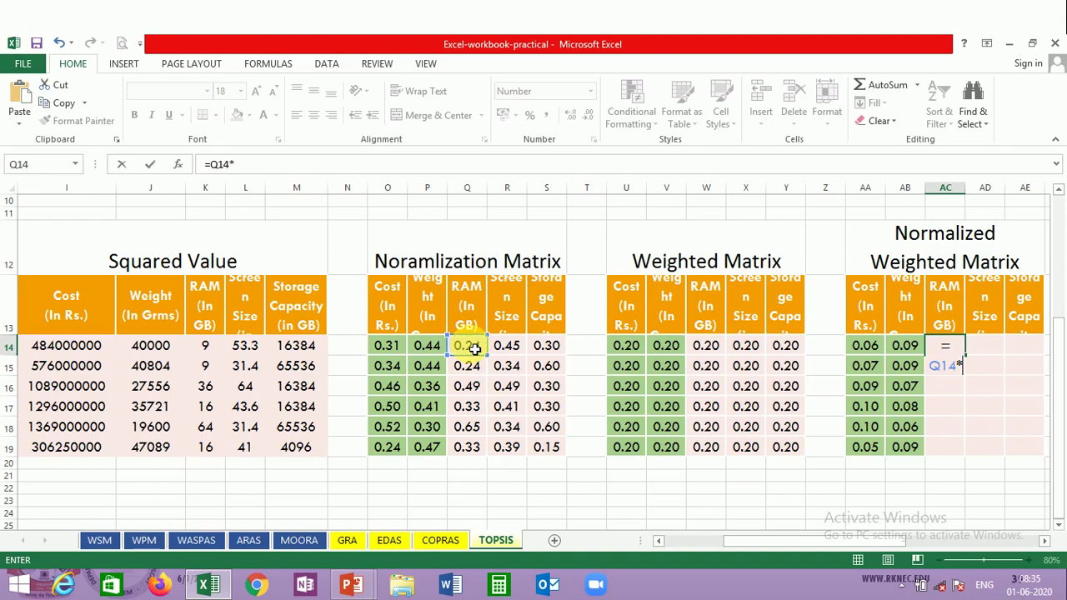
pyautogui.click(715, 351)
pyautogui.press('Return')
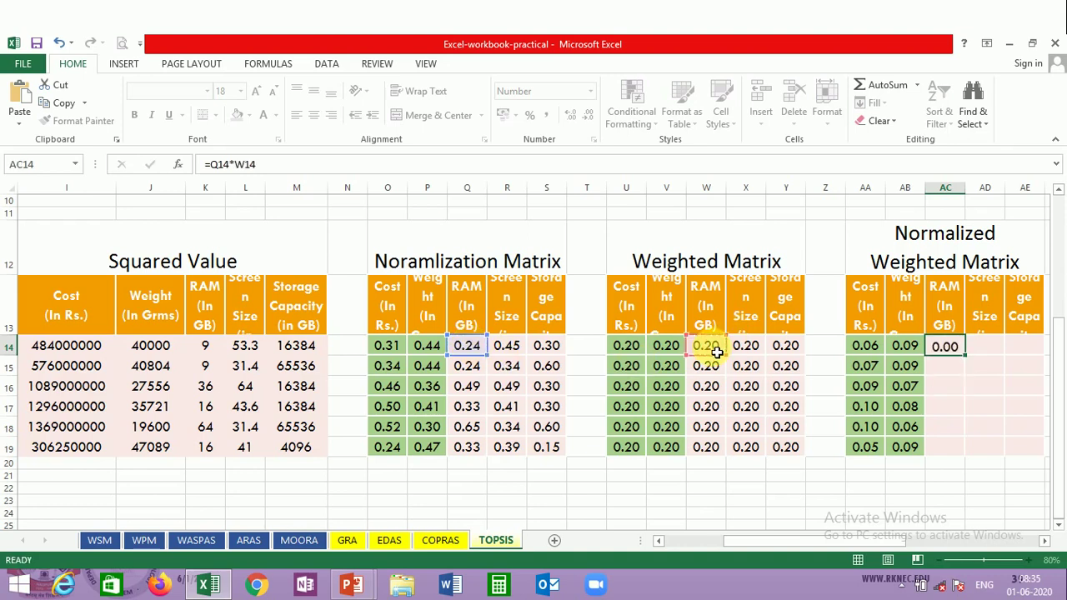
pyautogui.click(960, 348)
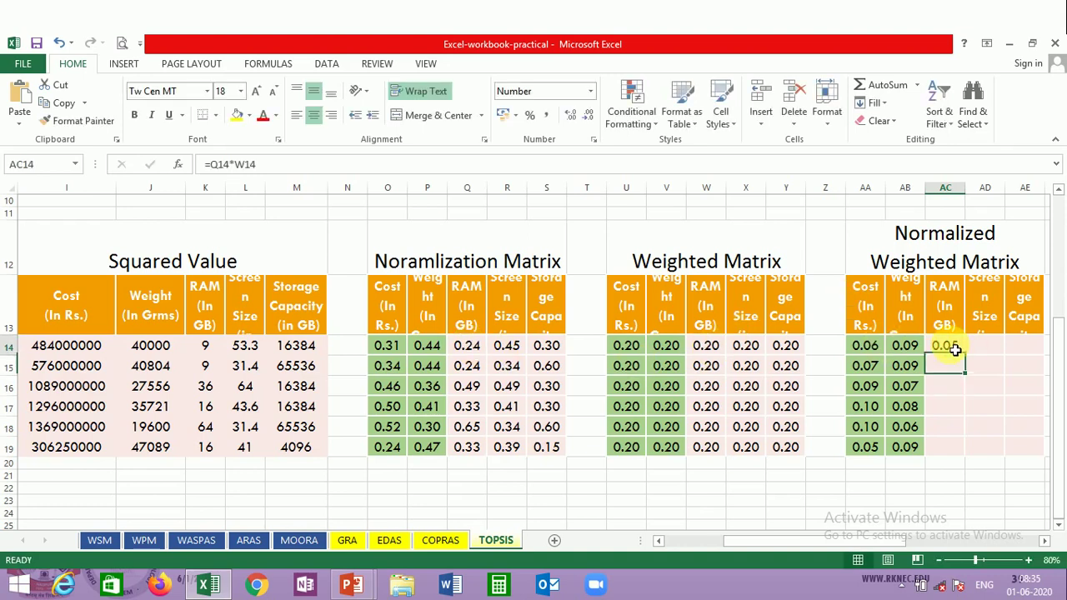
pyautogui.moveTo(970, 361); pyautogui.dragTo(845, 455)
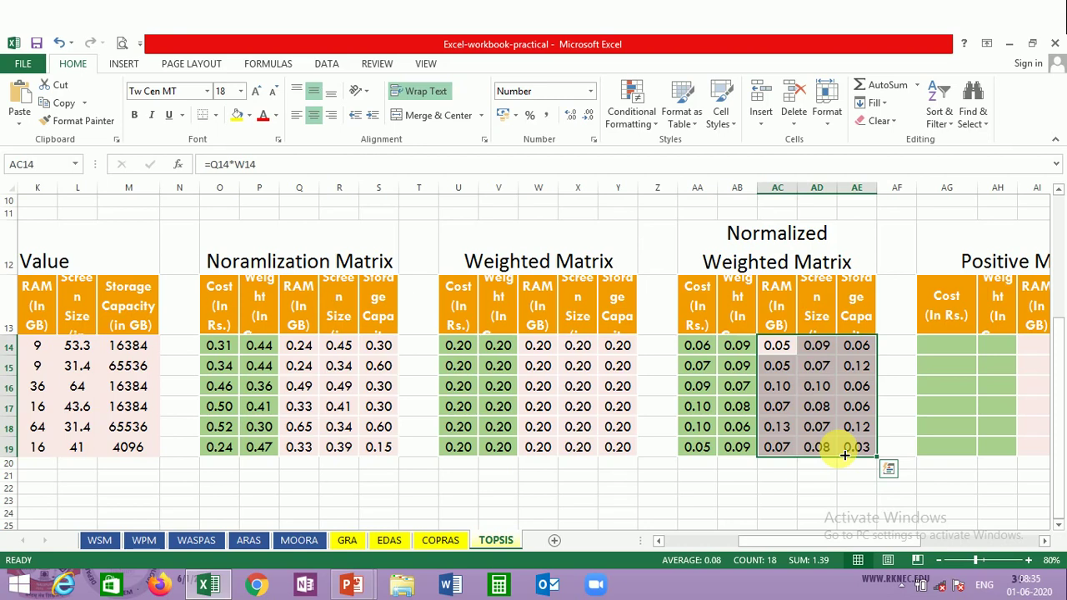
# Enter =MIN(AA14:AA19) in AG14 and extend it to AH14 for the cost and weight minimums.
pyautogui.press('Up')
pyautogui.press('Up')
pyautogui.press('Right')
pyautogui.press('Down')
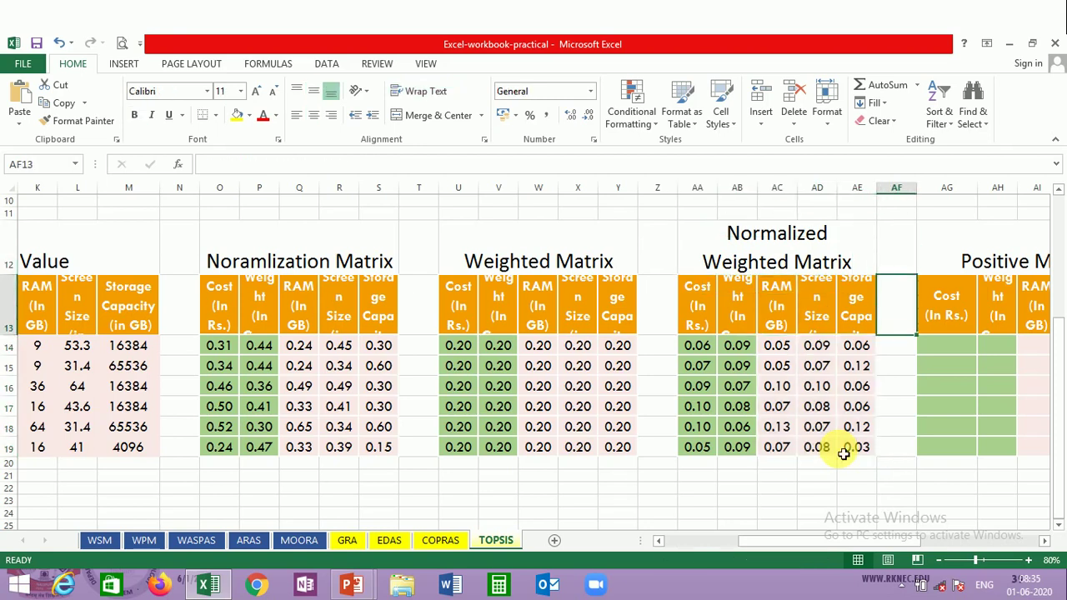
pyautogui.press('Right')
pyautogui.press('Down')
pyautogui.press('Down')
pyautogui.press('Up')
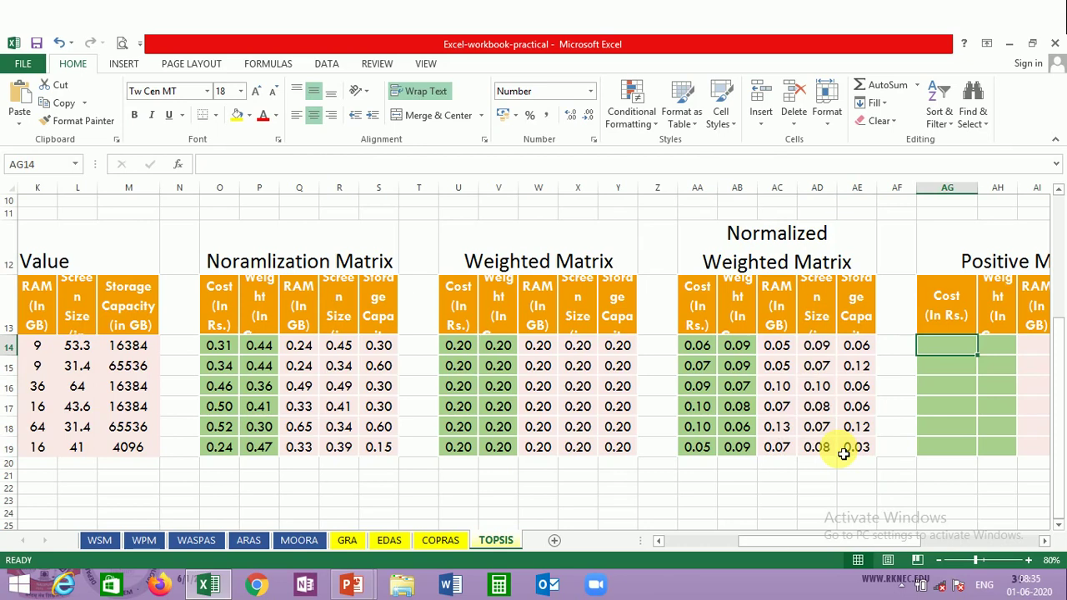
pyautogui.write('=')
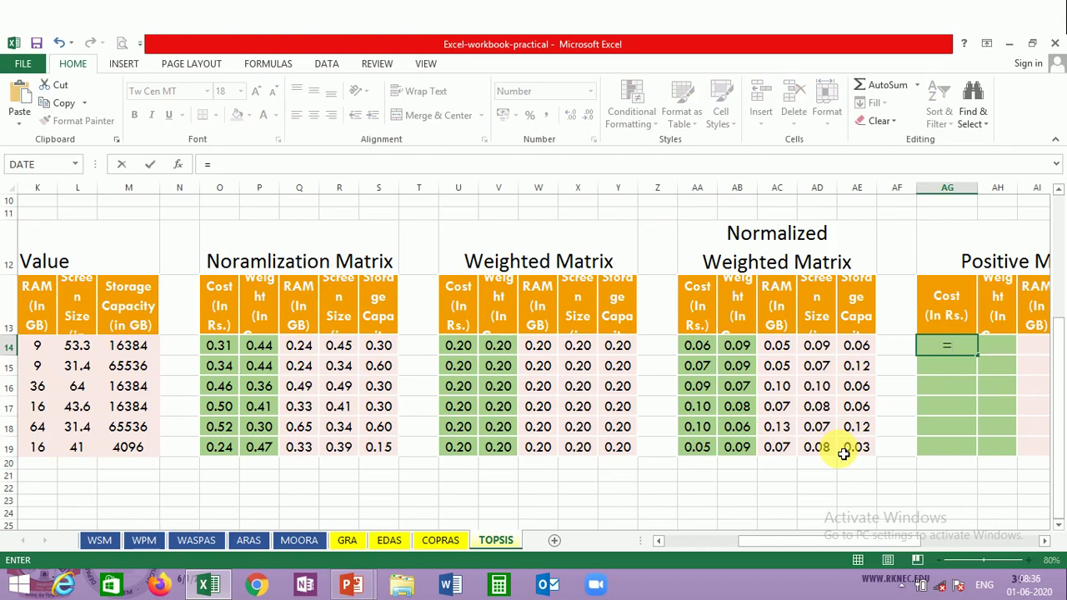
pyautogui.write('m')
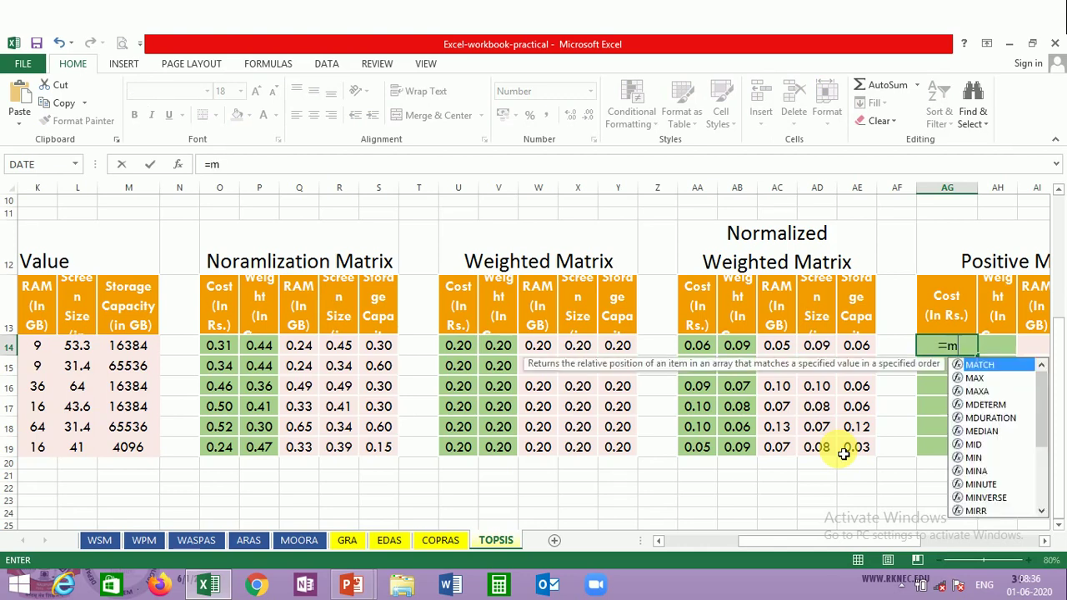
pyautogui.write('in(')
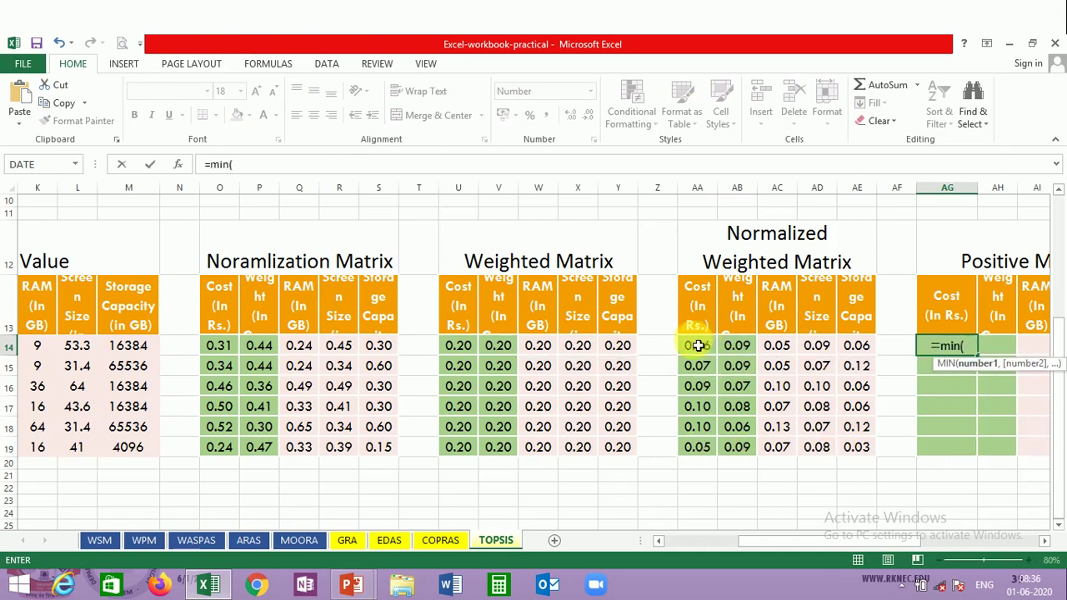
pyautogui.moveTo(699, 345); pyautogui.dragTo(704, 447)
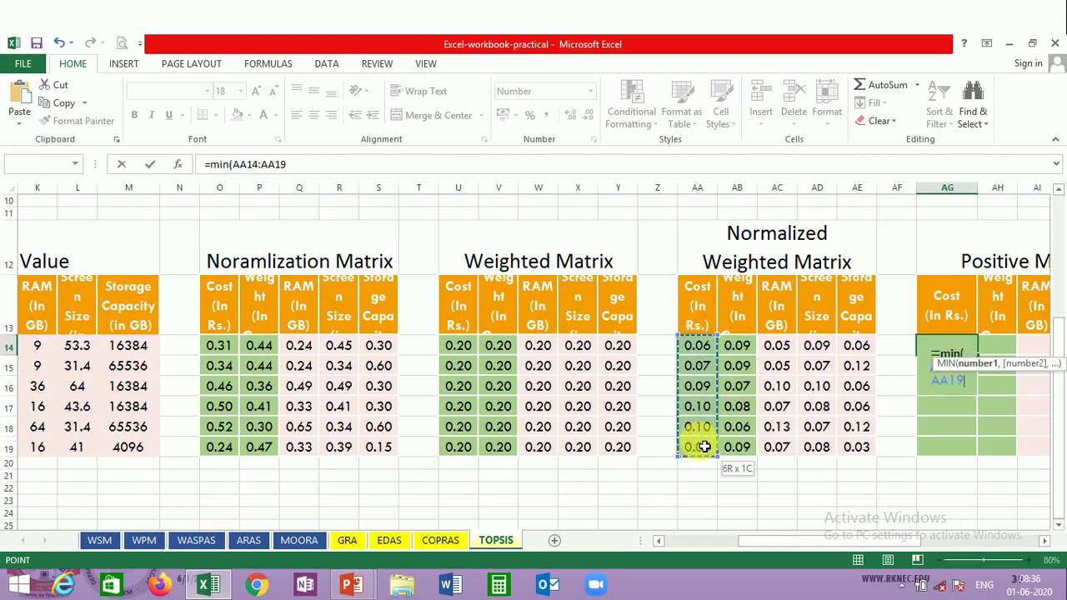
pyautogui.press('Return')
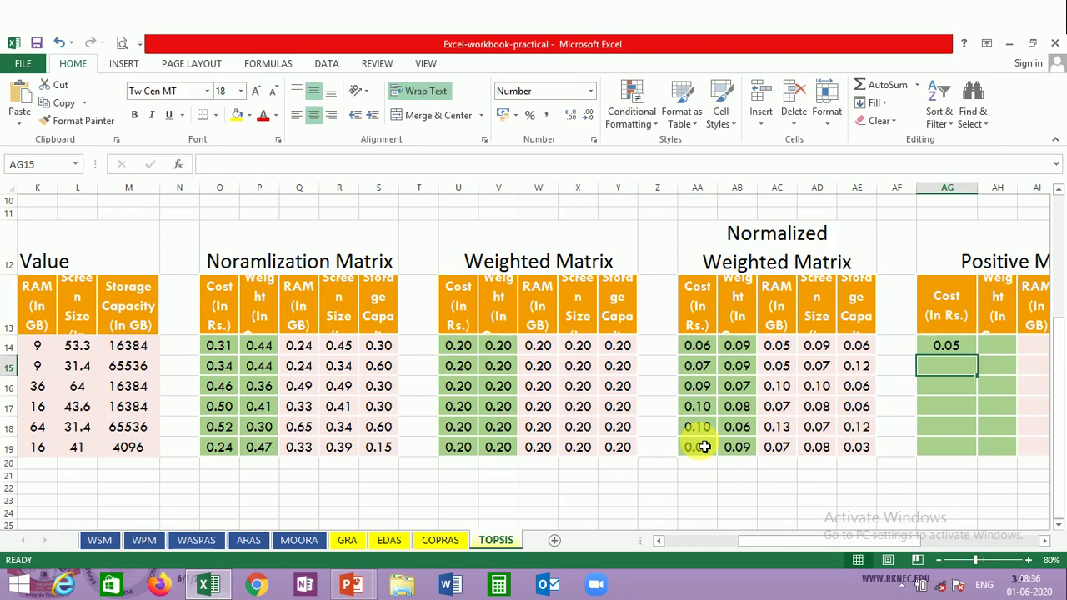
pyautogui.press('Up')
pyautogui.press('Right')
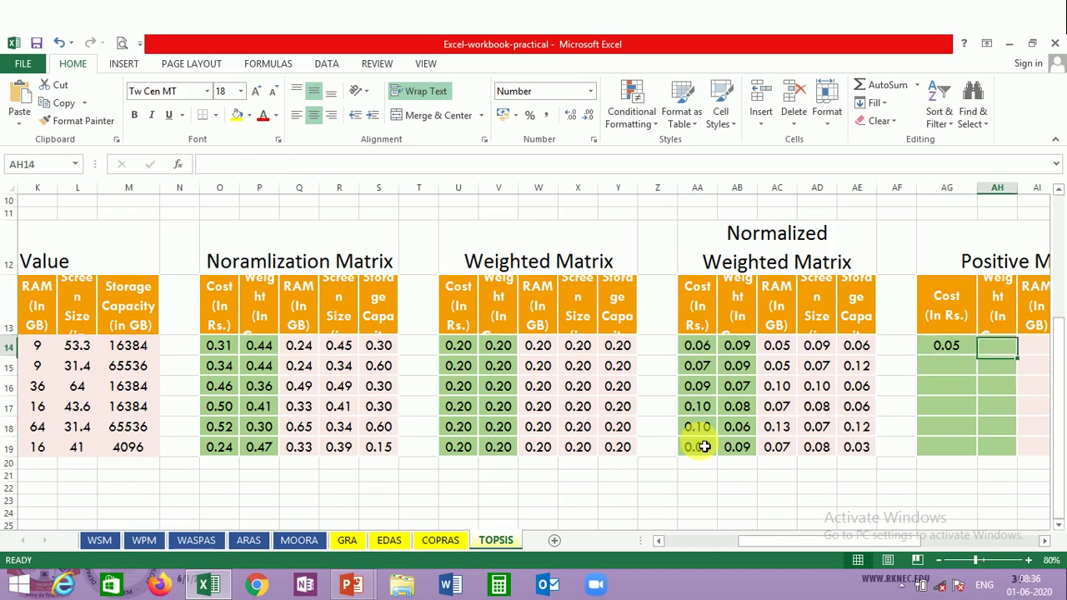
pyautogui.click(961, 345)
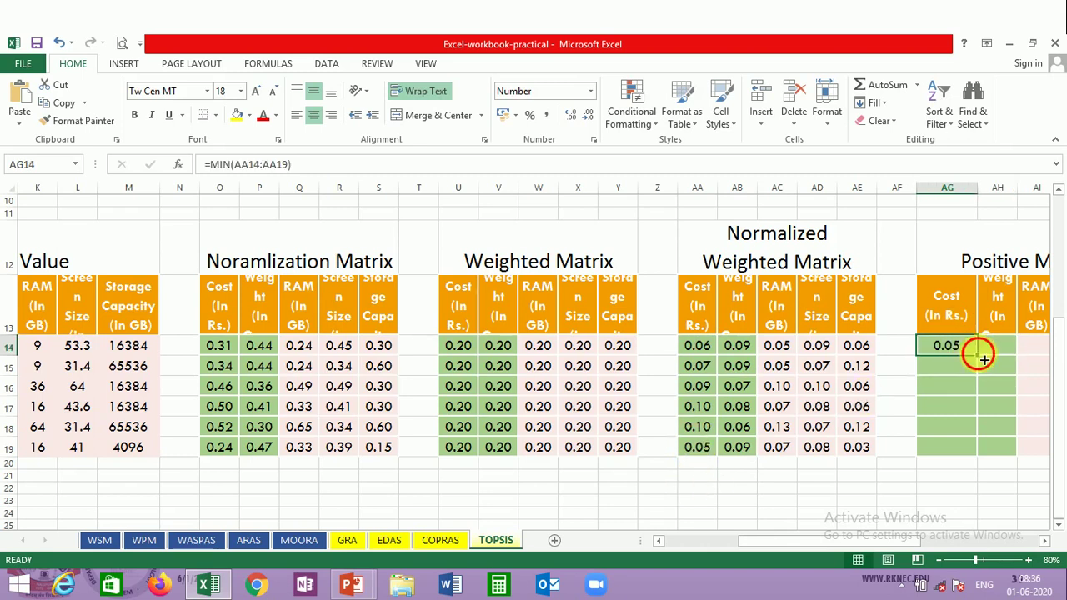
pyautogui.moveTo(976, 355); pyautogui.dragTo(1016, 356)
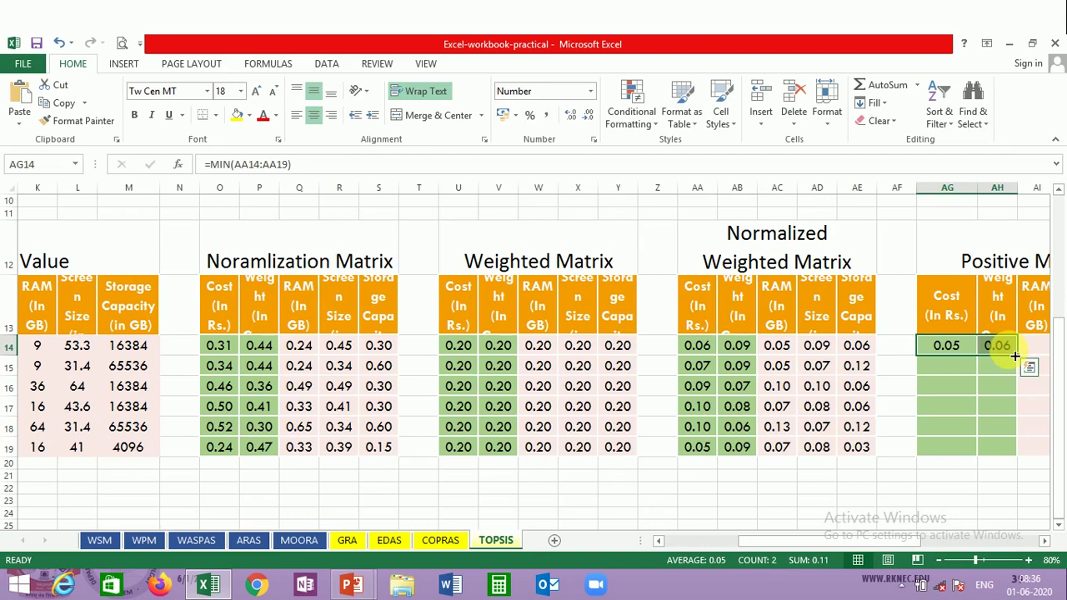
# Paste the 0.05 and 0.06 minimums as values into AG15:AH19.
pyautogui.hotkey('ctrl', 'c')
pyautogui.click(959, 369)
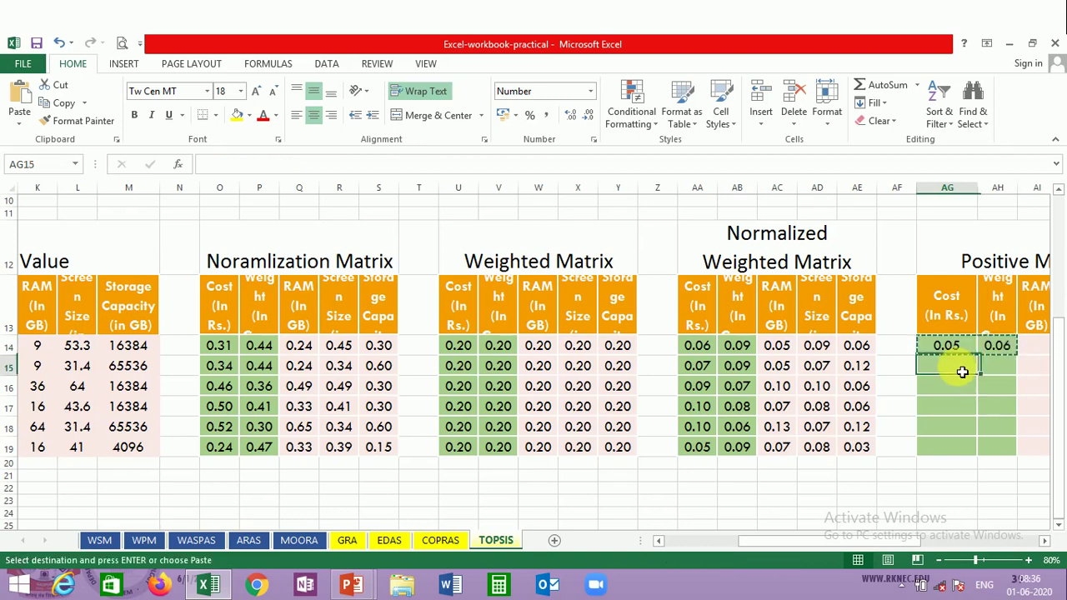
pyautogui.hotkey('shift', 'Right')
pyautogui.hotkey('shift', 'Down')
pyautogui.hotkey('shift', 'Down')
pyautogui.hotkey('shift', 'Down')
pyautogui.hotkey('shift', 'Down')
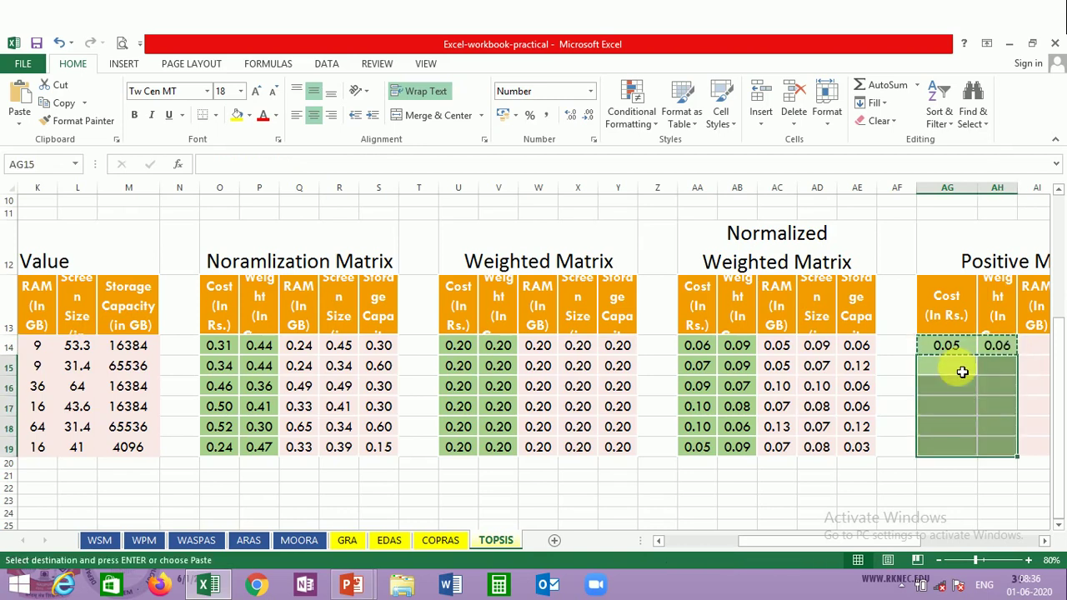
pyautogui.rightClick(960, 371)
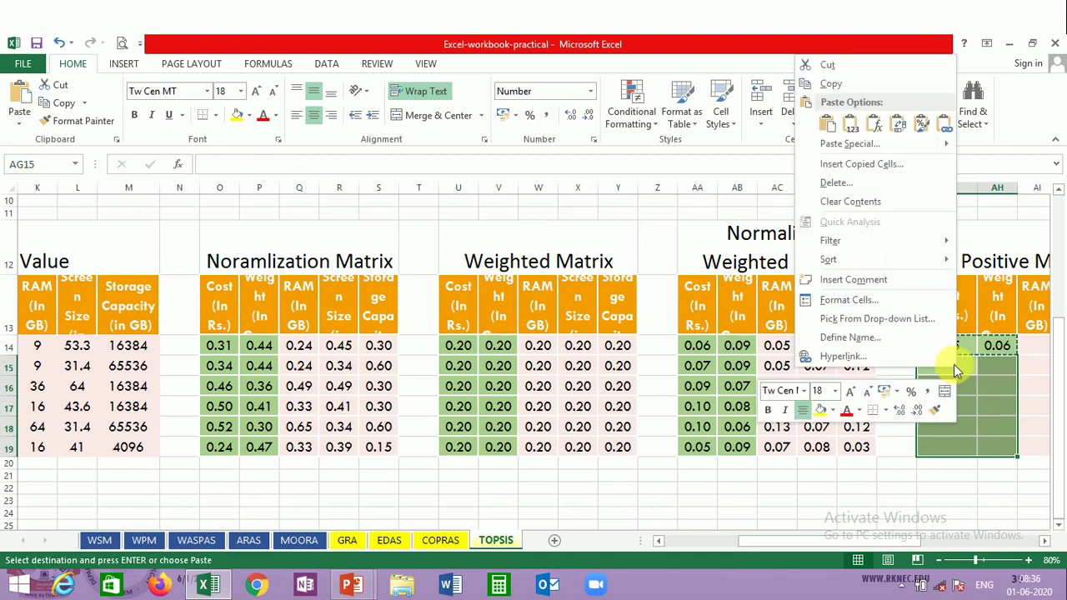
pyautogui.click(852, 129)
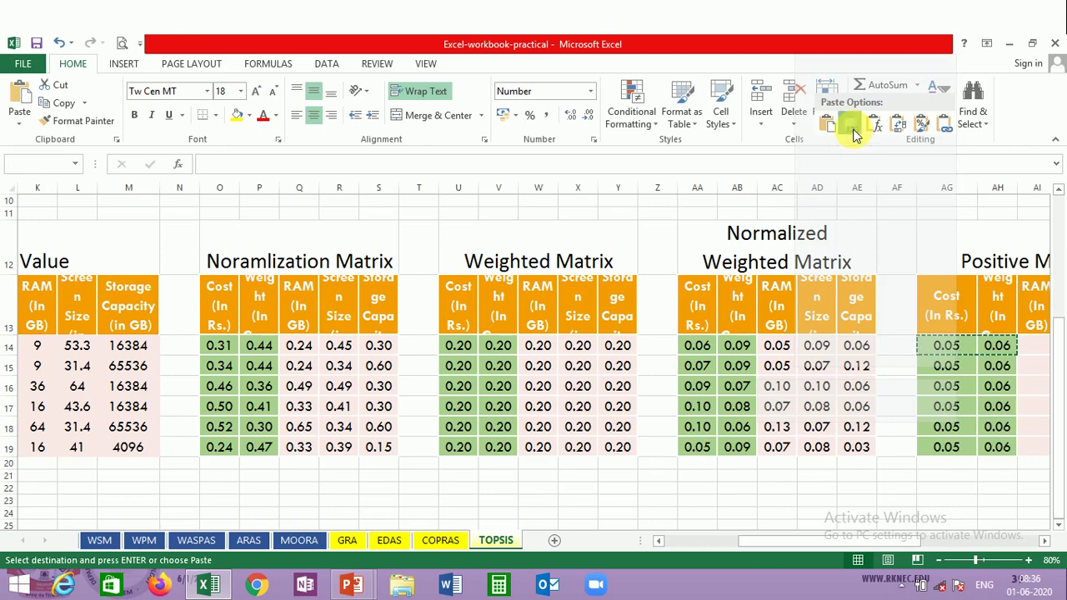
pyautogui.click(854, 131)
pyautogui.press('Right')
pyautogui.press('Right')
pyautogui.press('Right')
pyautogui.press('Right')
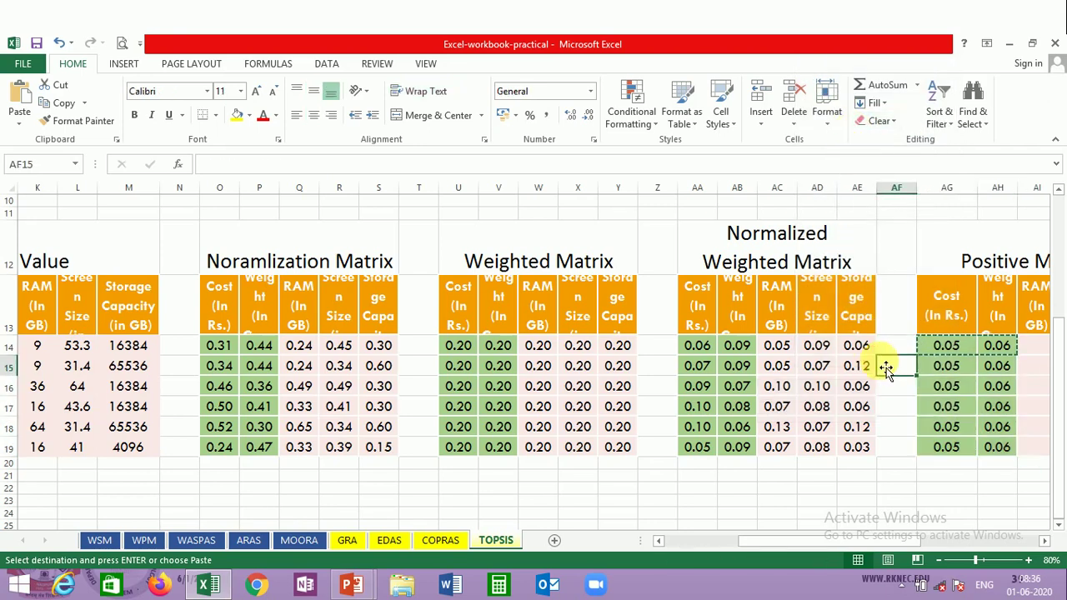
pyautogui.press('Right')
pyautogui.press('Right')
pyautogui.press('Right')
pyautogui.press('Right')
pyautogui.press('Right')
pyautogui.press('Right')
pyautogui.press('Right')
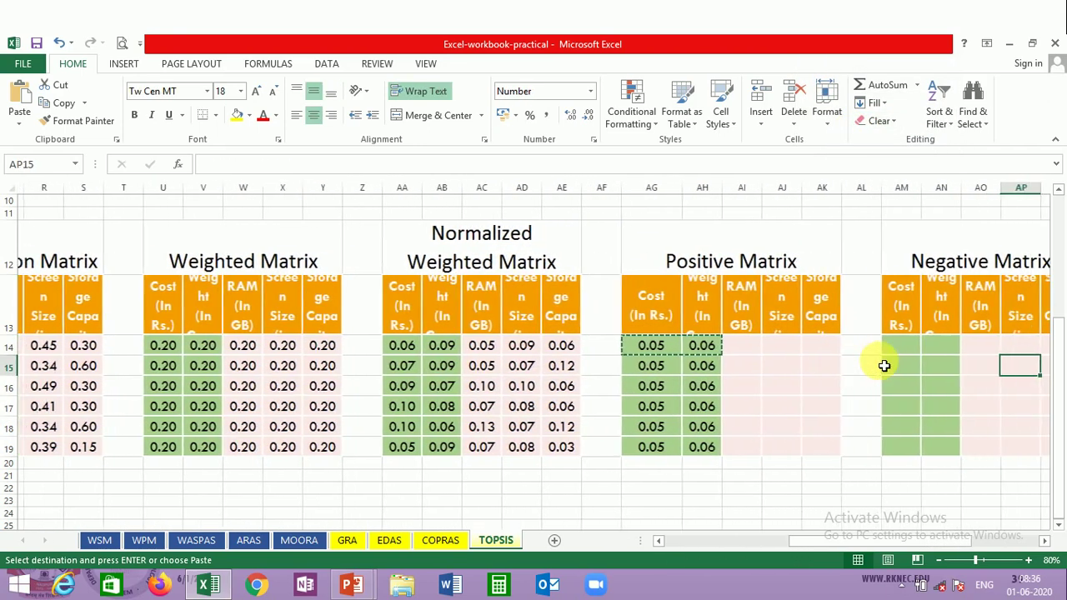
pyautogui.press('Left')
pyautogui.press('Left')
pyautogui.press('Left')
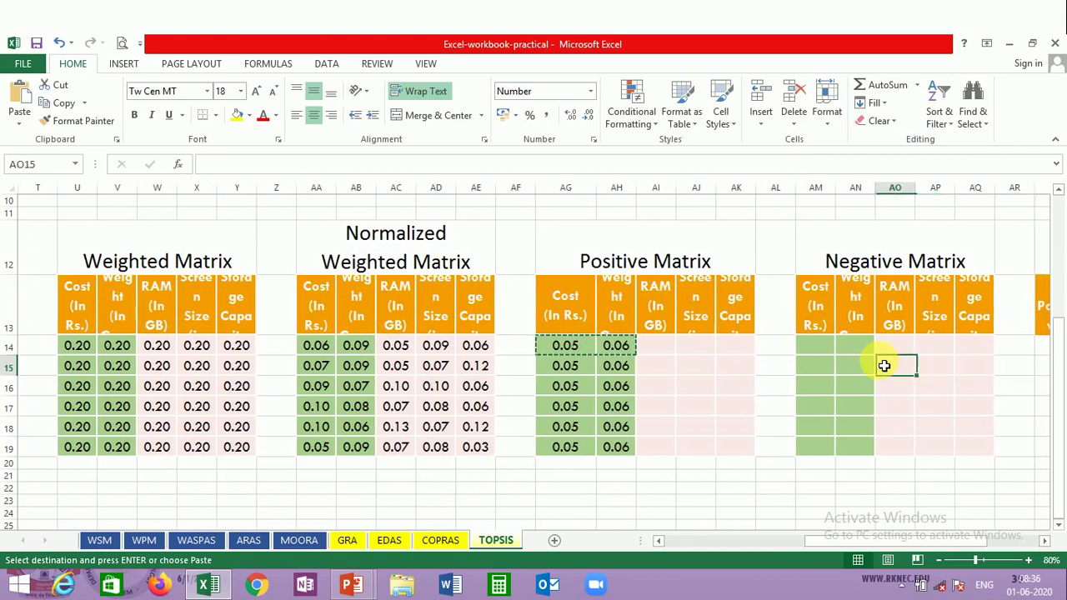
pyautogui.press('Left')
pyautogui.press('Left')
pyautogui.press('Up')
pyautogui.press('Left')
pyautogui.press('Left')
pyautogui.press('Left')
pyautogui.press('Left')
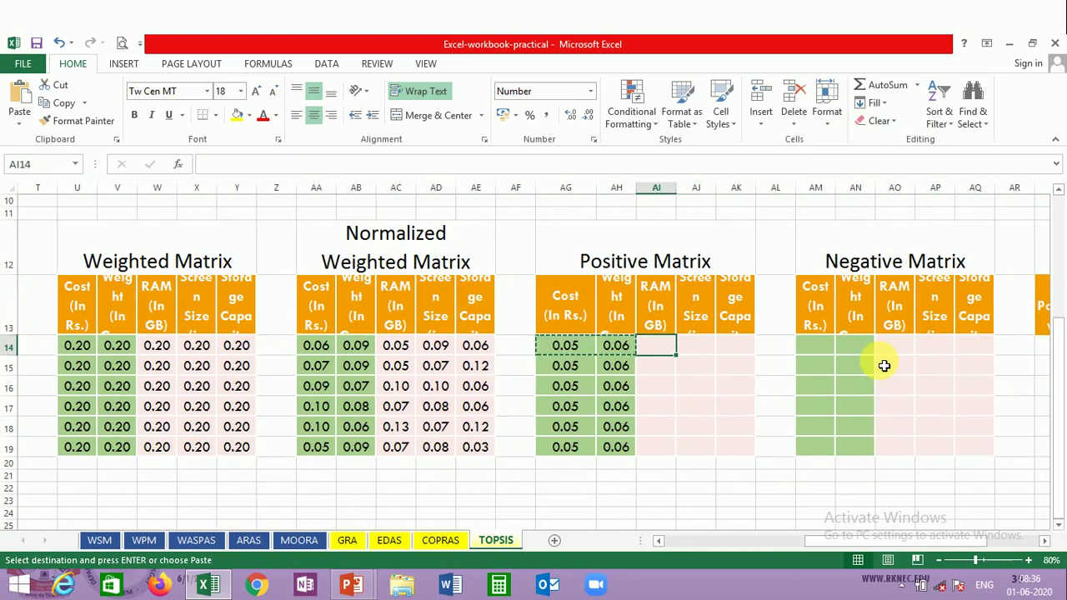
# Enter =MAX(AC14:AC19) in AI14 and fill it across to AK14 for the RAM, screen and storage maxima.
pyautogui.write('max')
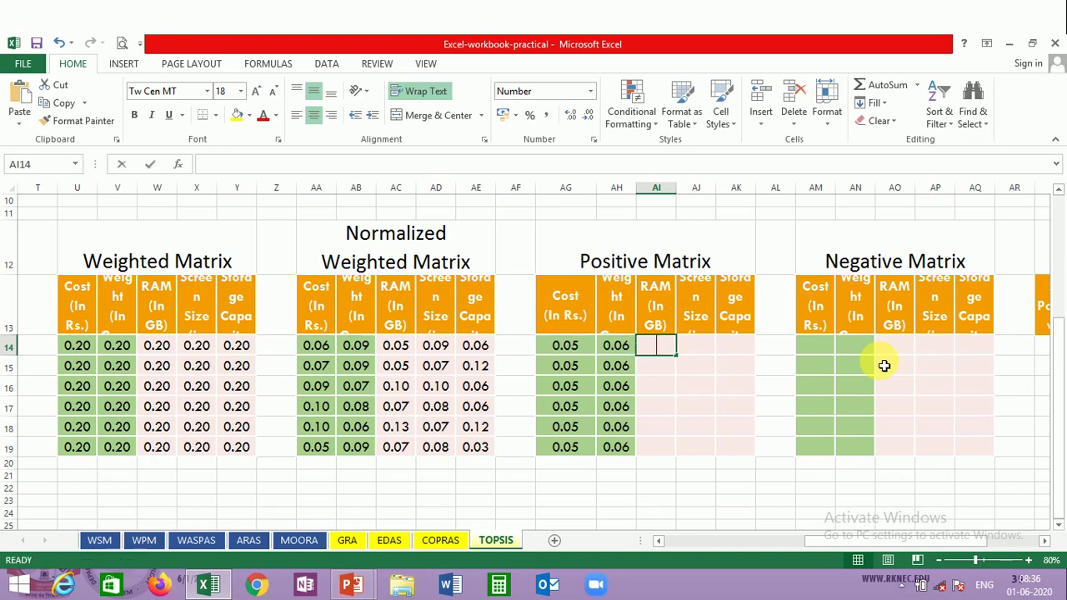
pyautogui.write('(')
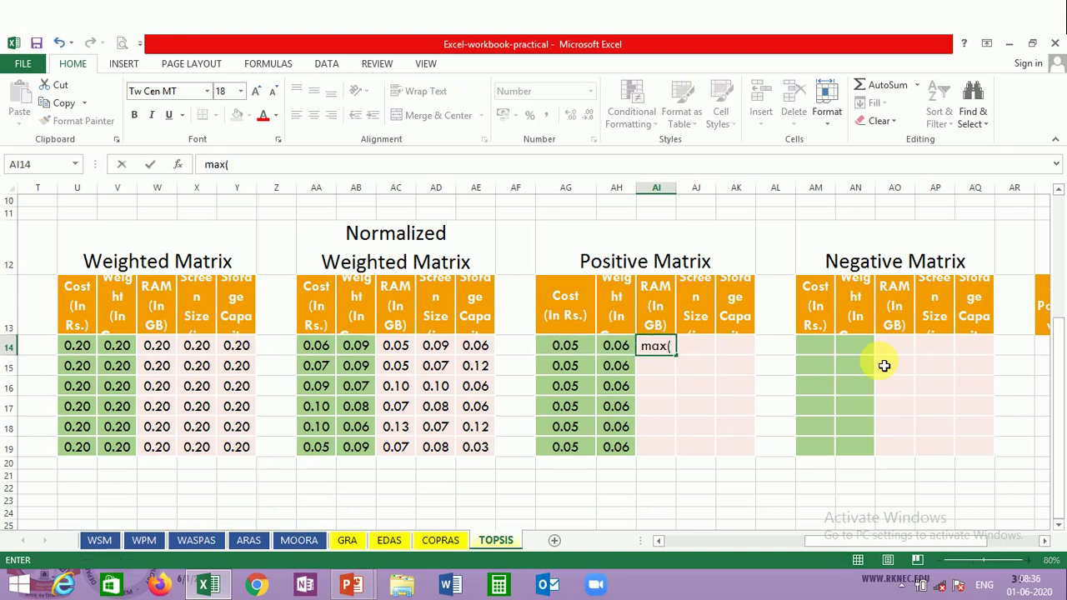
pyautogui.press('BackSpace')
pyautogui.press('BackSpace')
pyautogui.press('BackSpace')
pyautogui.press('BackSpace')
pyautogui.write('=max(')
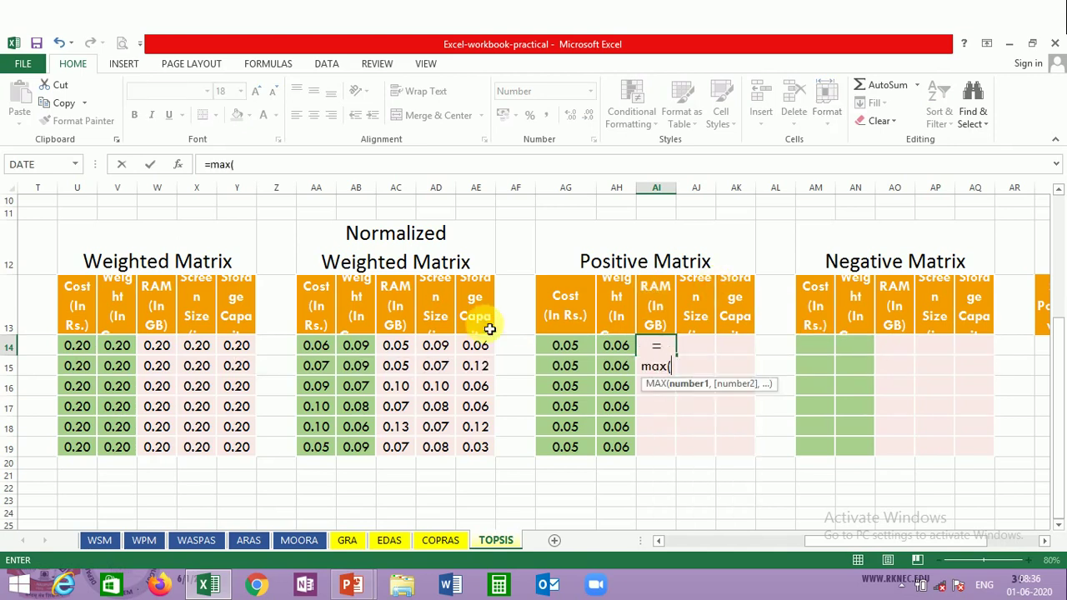
pyautogui.moveTo(406, 347); pyautogui.dragTo(406, 448)
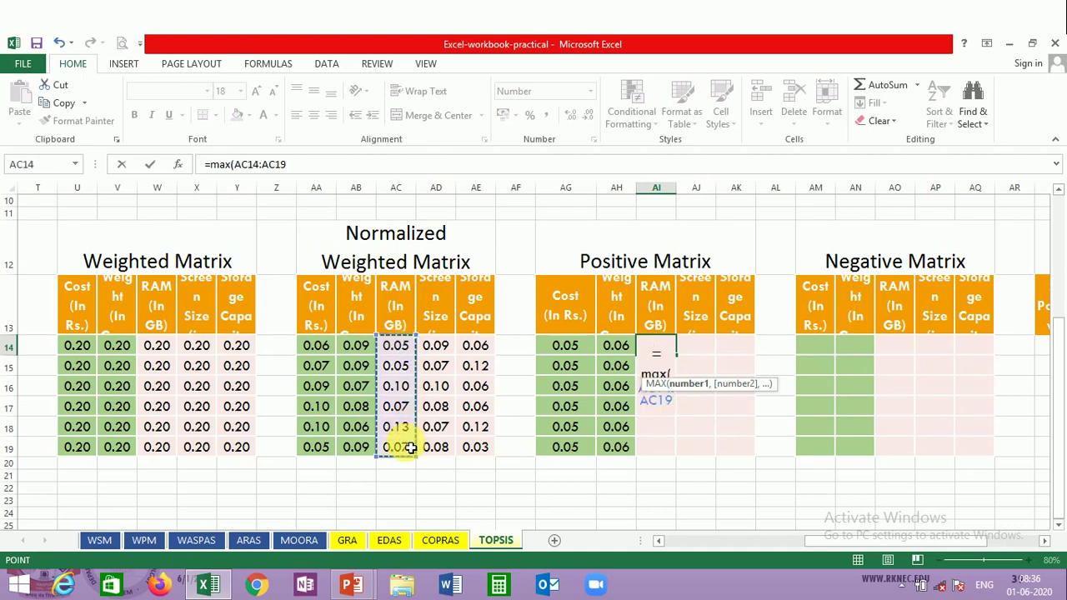
pyautogui.write(')')
pyautogui.press('Return')
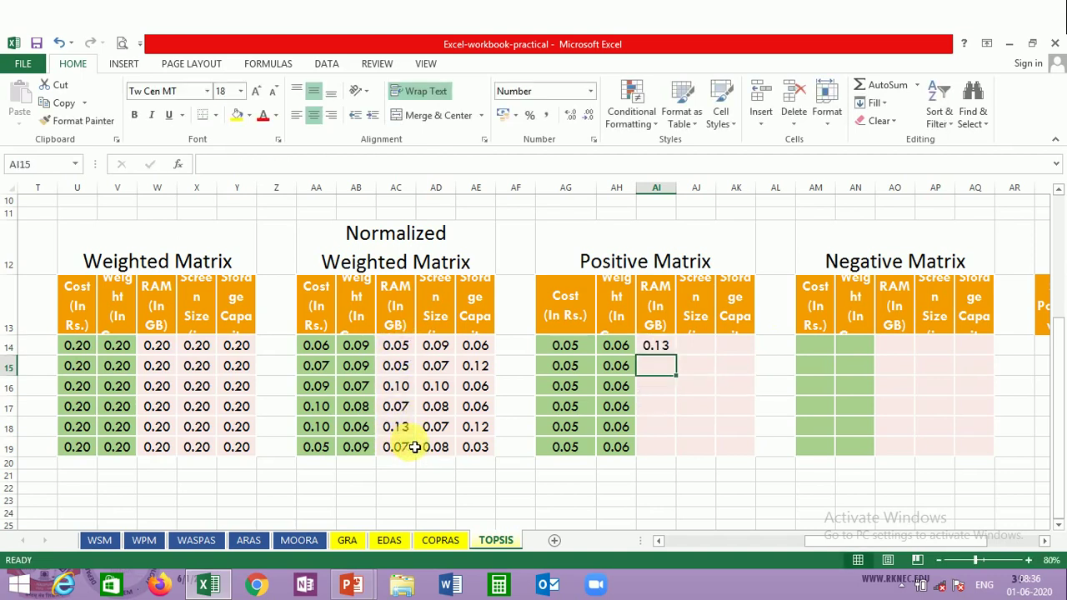
pyautogui.click(666, 349)
pyautogui.moveTo(676, 355); pyautogui.dragTo(761, 365)
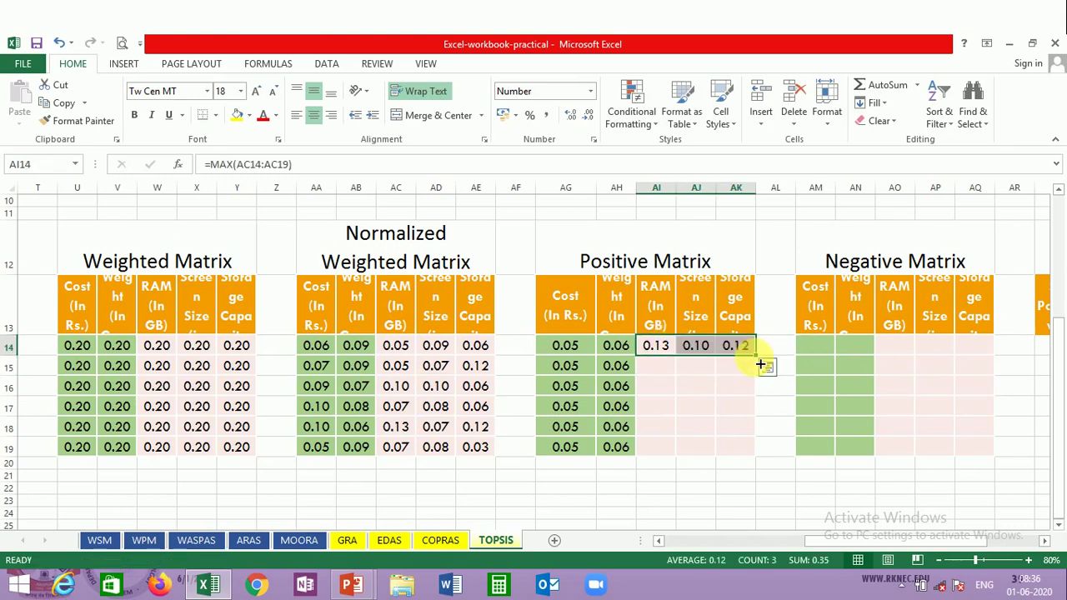
# Paste the ideal values 0.13, 0.10, 0.12 as values only into AI15:AK19.
pyautogui.hotkey('ctrl', 'c')
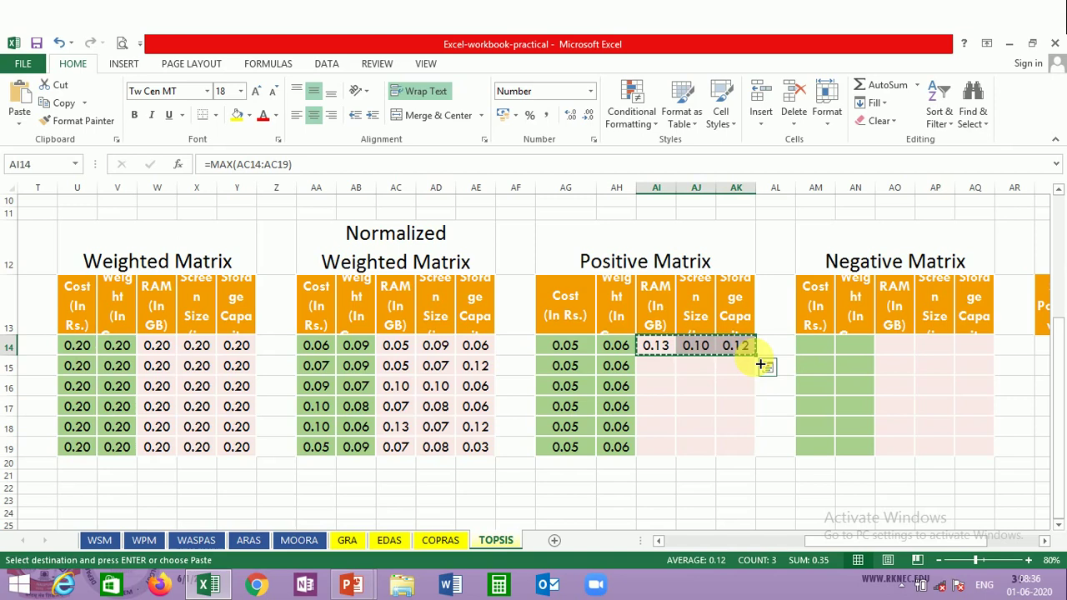
pyautogui.click(684, 372)
pyautogui.moveTo(684, 372); pyautogui.dragTo(729, 447)
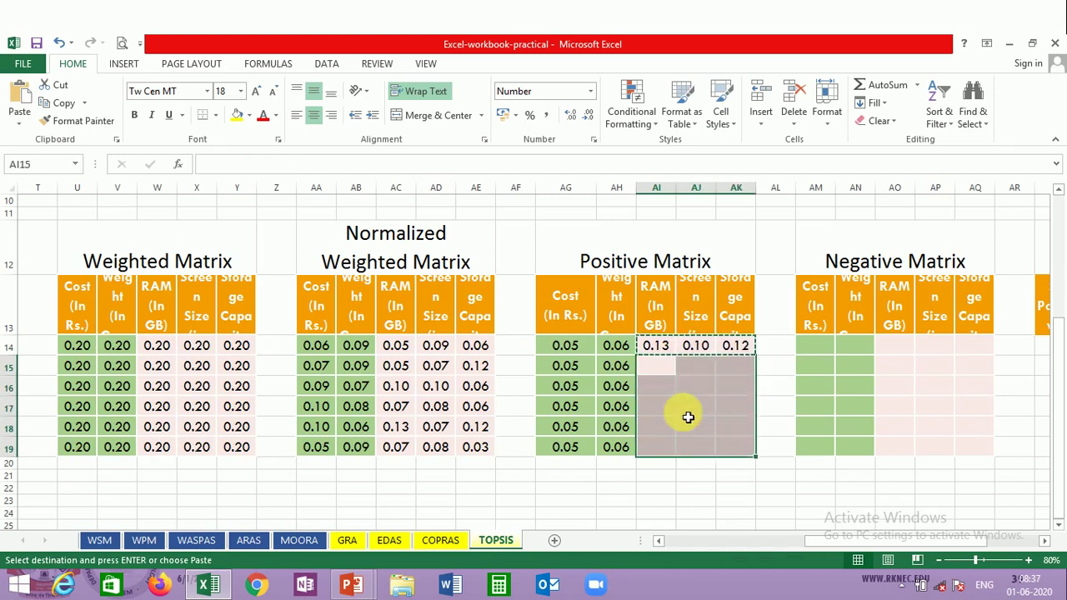
pyautogui.rightClick(662, 375)
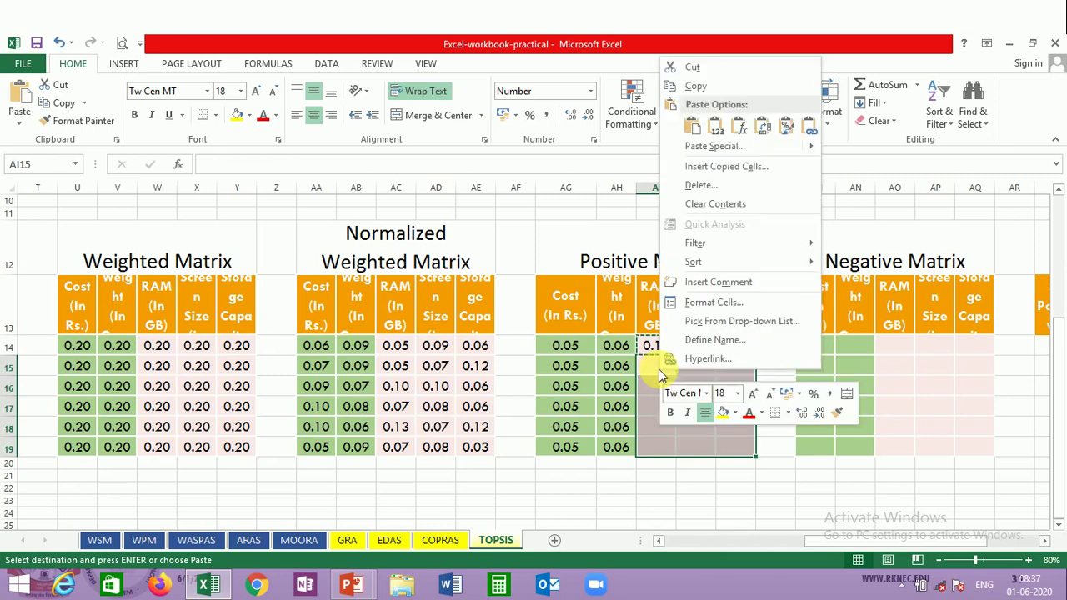
pyautogui.click(708, 152)
pyautogui.click(582, 113)
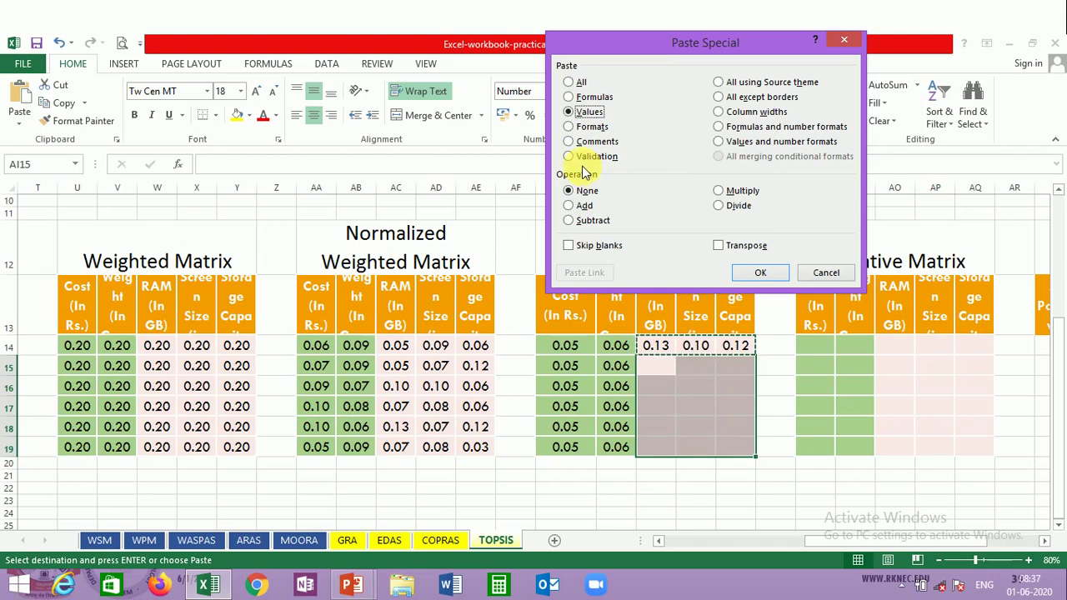
pyautogui.click(761, 274)
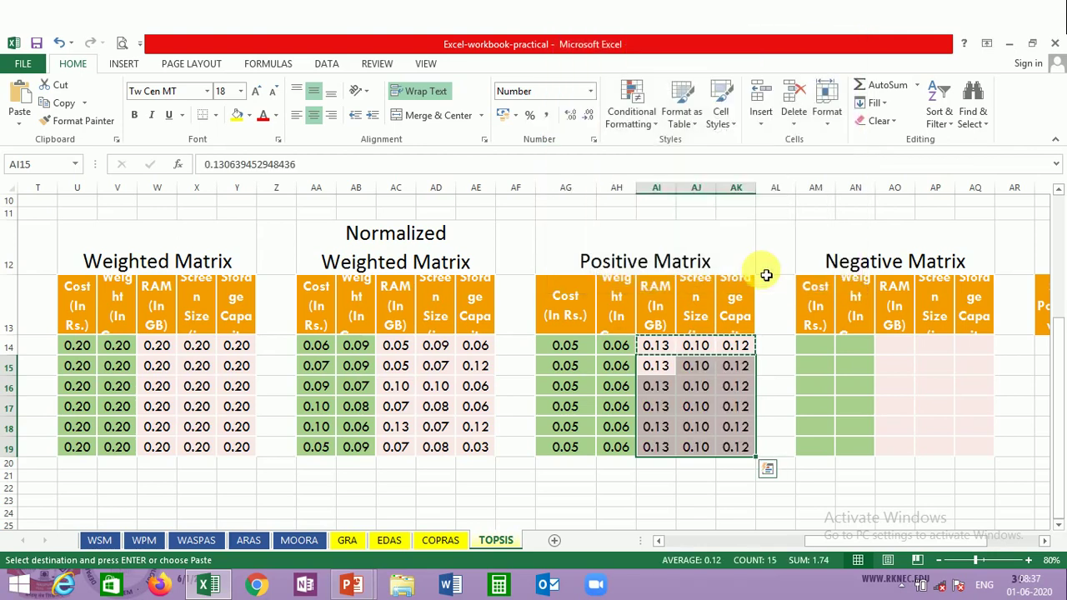
pyautogui.press('Right')
pyautogui.press('Right')
pyautogui.press('Right')
pyautogui.press('Right')
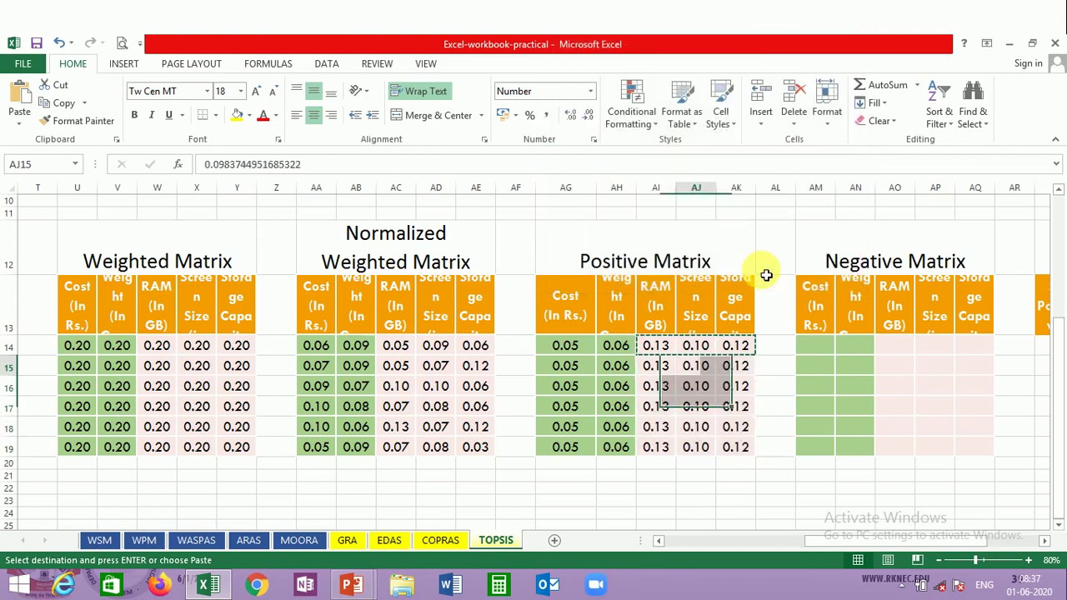
pyautogui.press('Up')
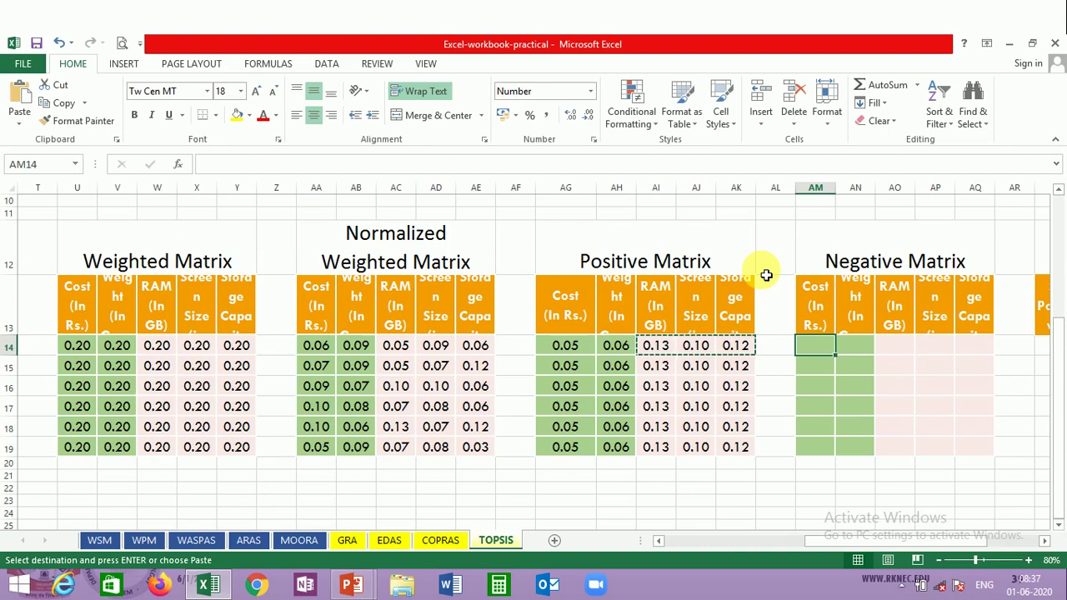
# Enter =MAX(AA14:AA19) in AM14 and fill it to AN14, giving worst cost 0.10 and weight 0.09.
pyautogui.write('=max(')
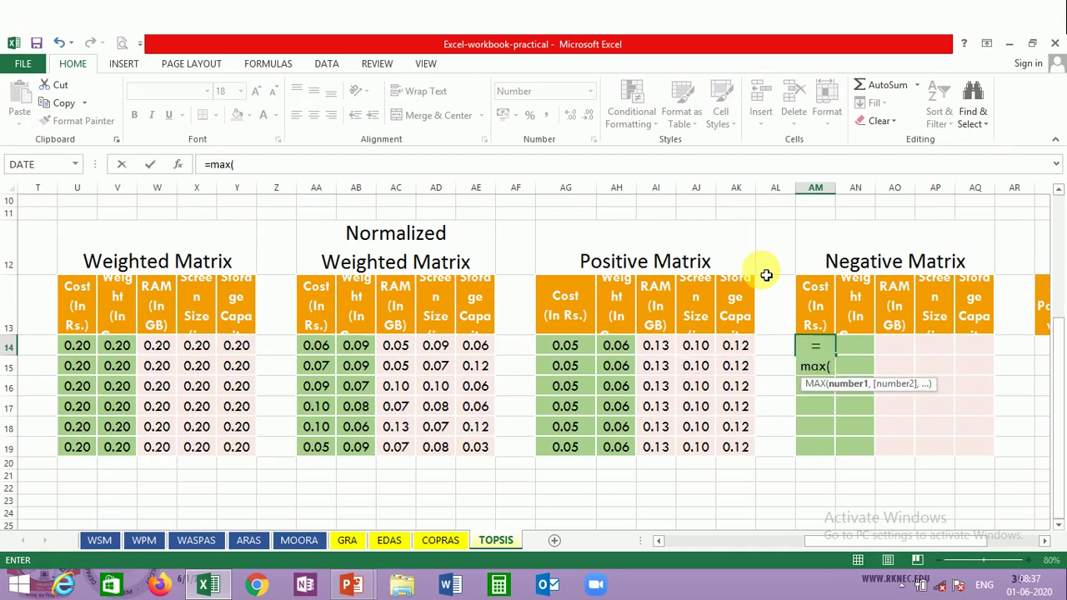
pyautogui.click(315, 345)
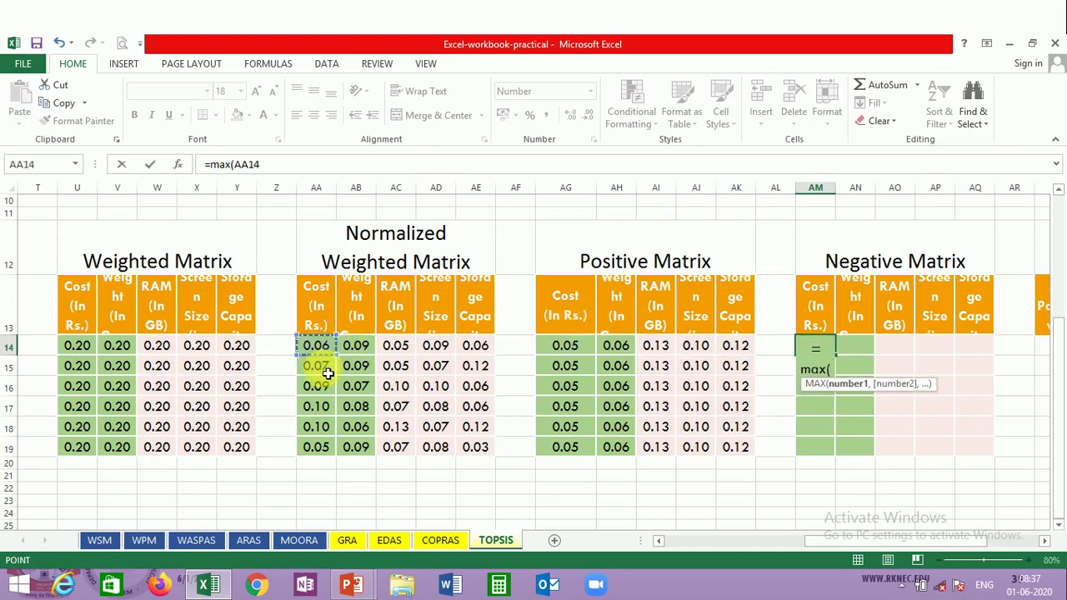
pyautogui.moveTo(328, 373); pyautogui.dragTo(324, 448)
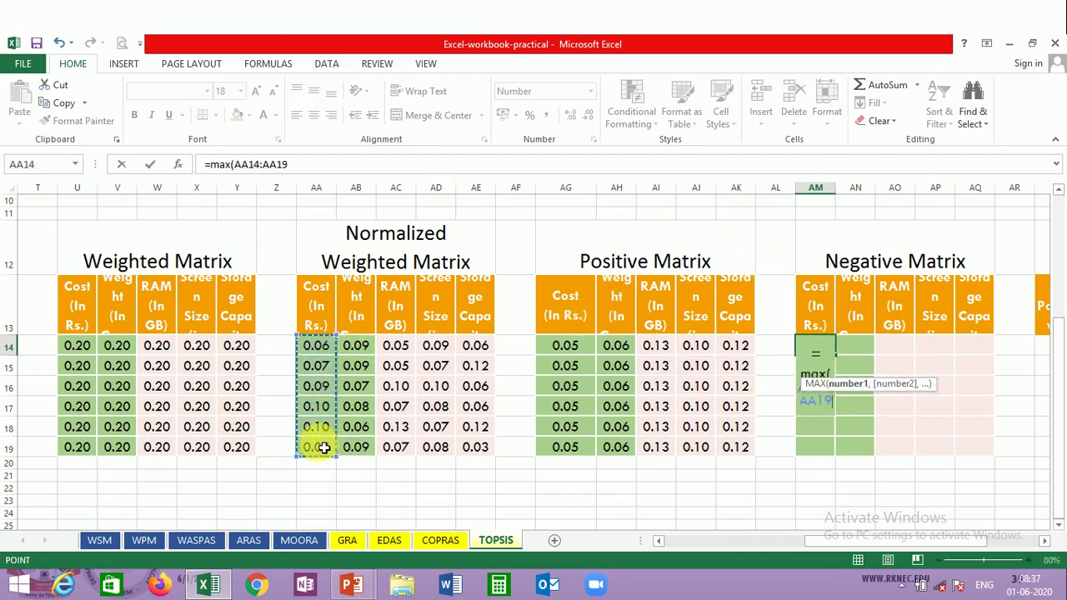
pyautogui.write(')')
pyautogui.press('Return')
pyautogui.press('Right')
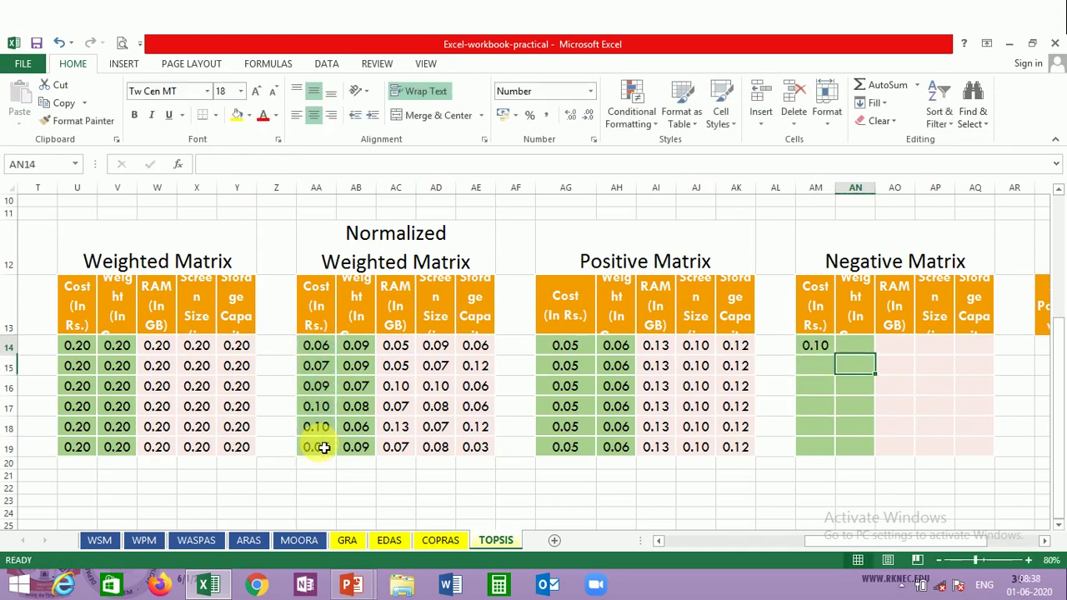
pyautogui.press('Up')
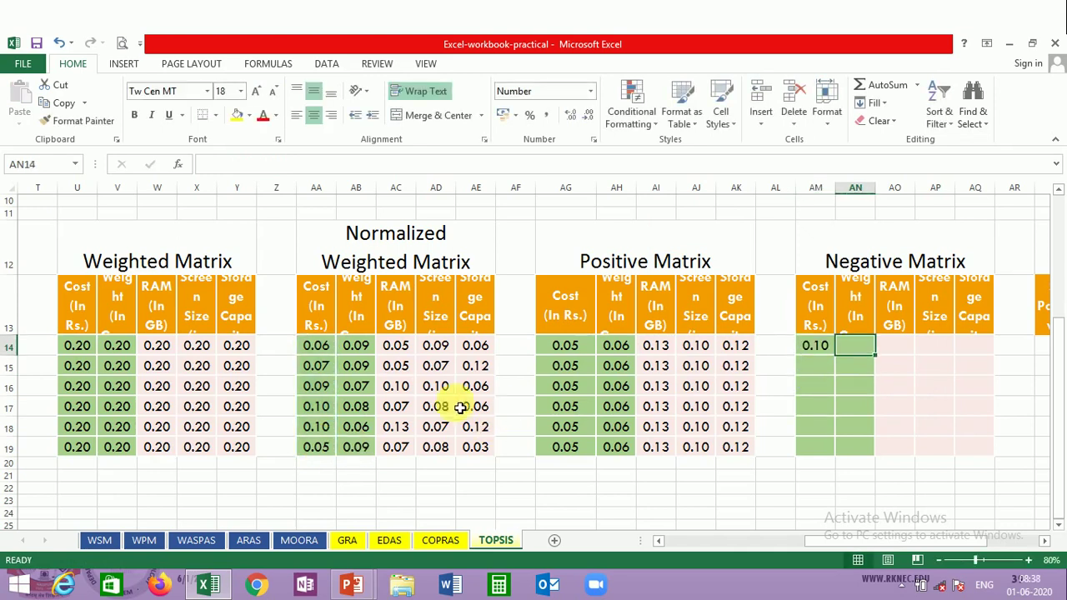
pyautogui.click(823, 351)
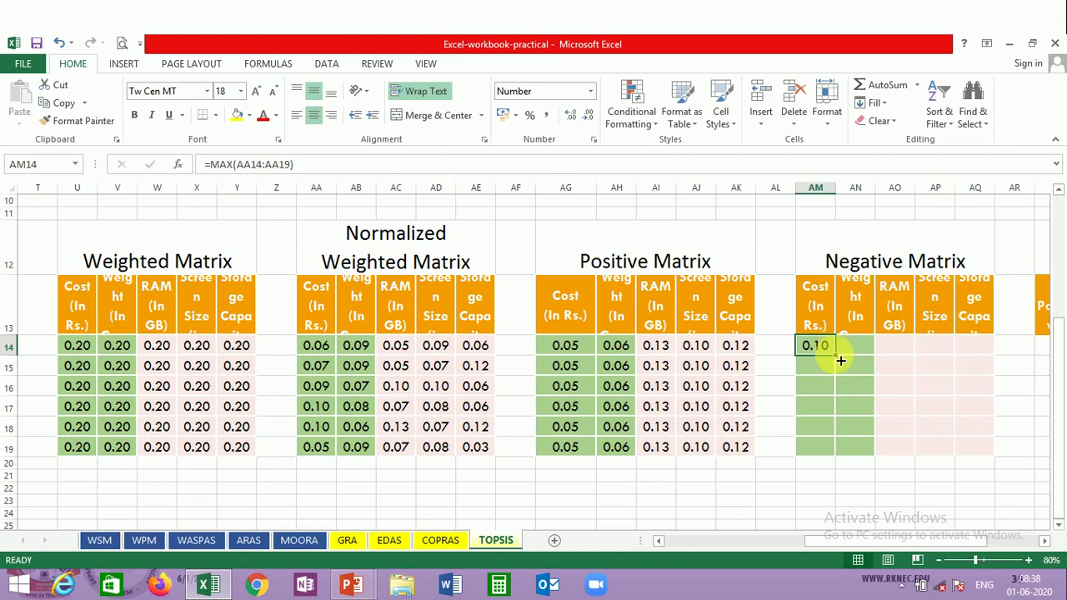
pyautogui.moveTo(836, 355); pyautogui.dragTo(862, 360)
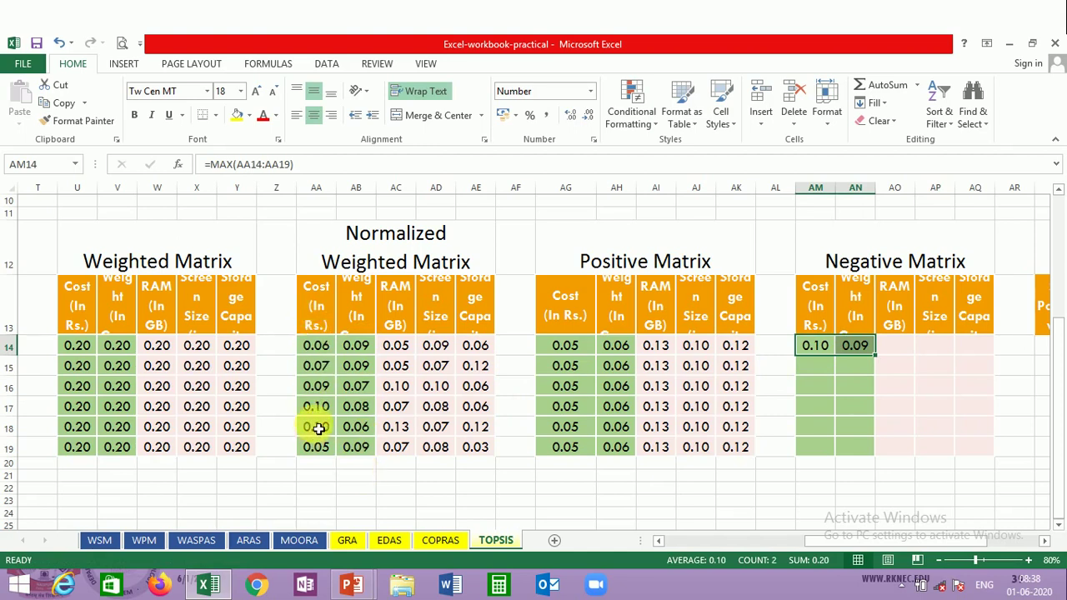
# Enter =MIN(AC14:AC19) in AO14, fill it to AQ14, and copy the row AM14:AQ14.
pyautogui.click(894, 347)
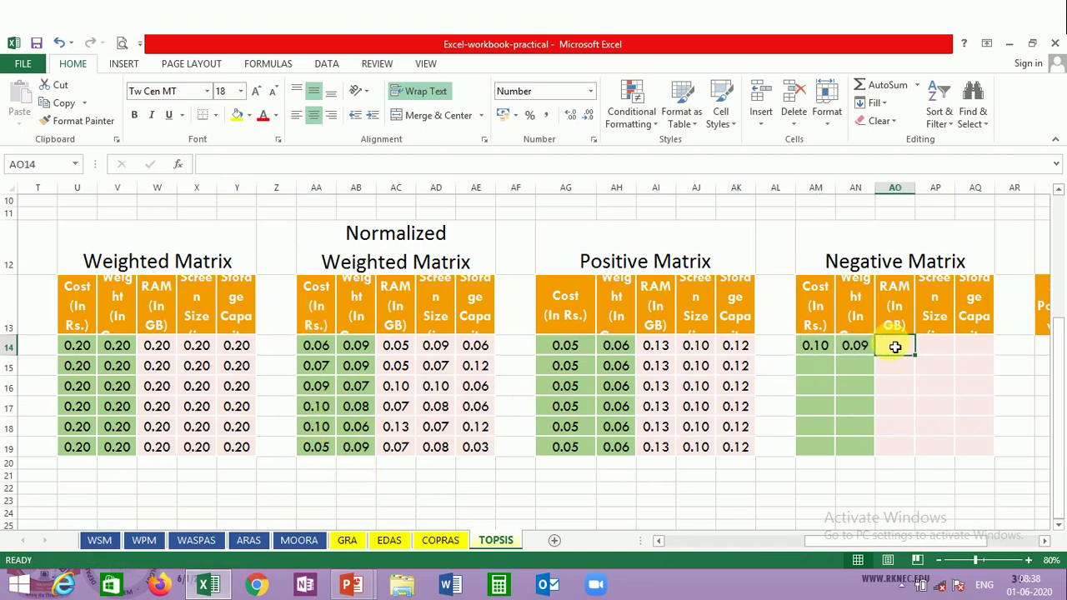
pyautogui.write('=')
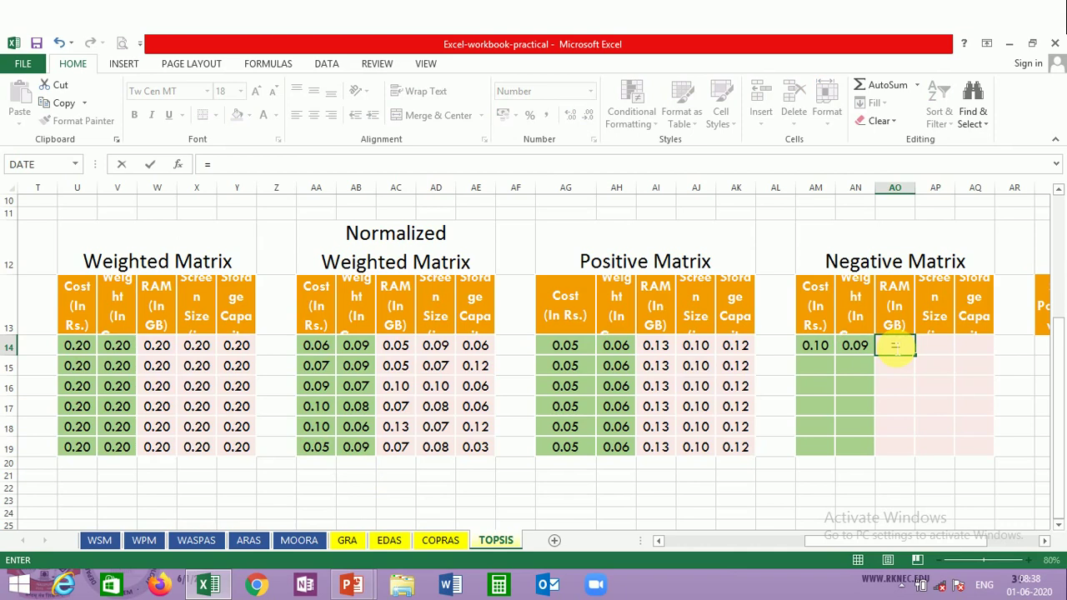
pyautogui.write('min(')
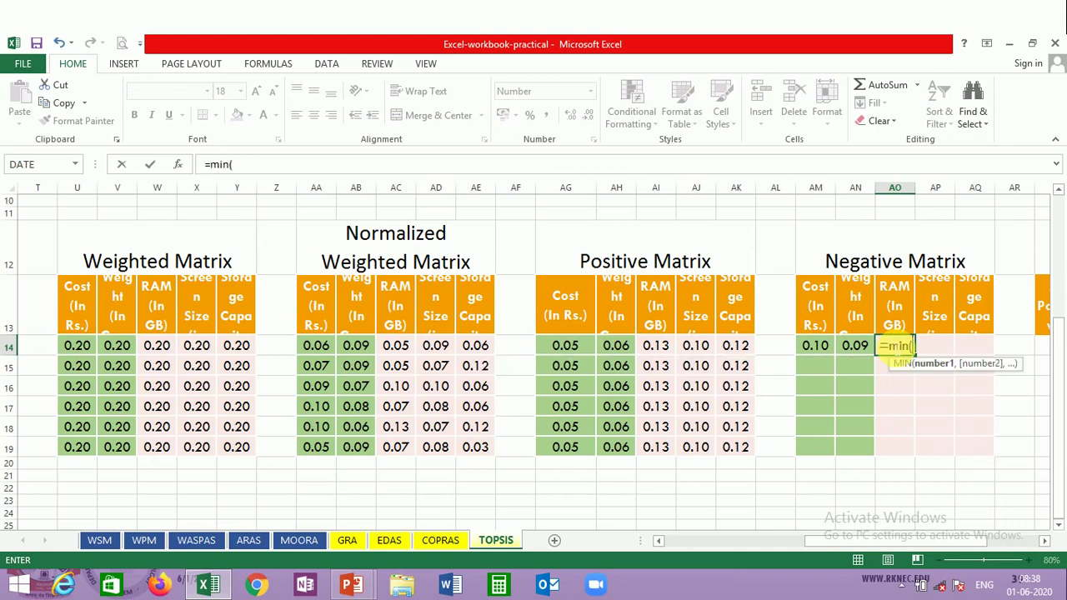
pyautogui.moveTo(391, 347); pyautogui.dragTo(396, 448)
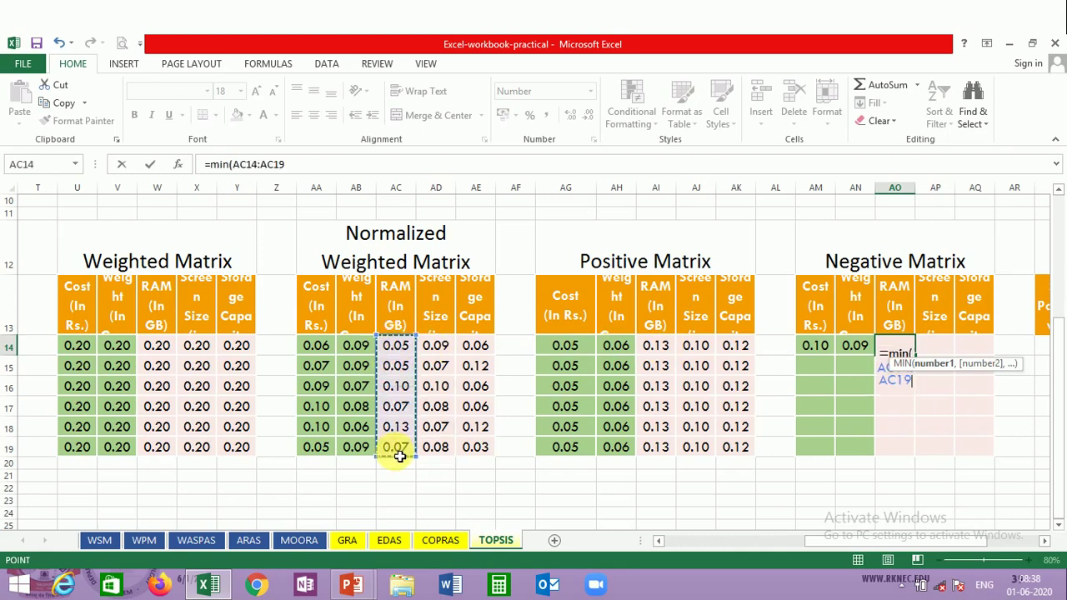
pyautogui.write(')')
pyautogui.press('Return')
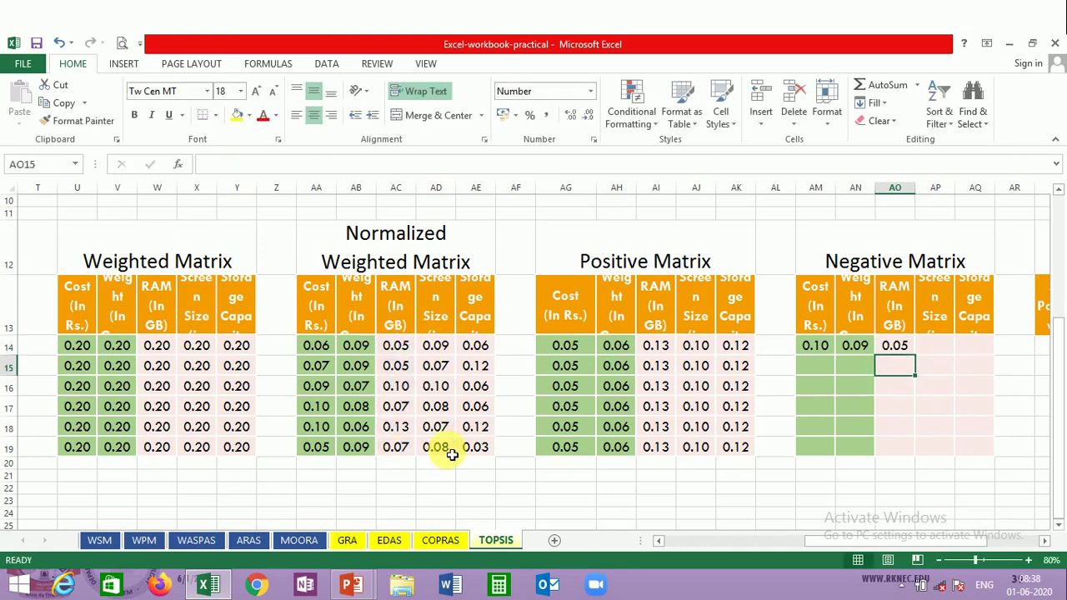
pyautogui.click(906, 352)
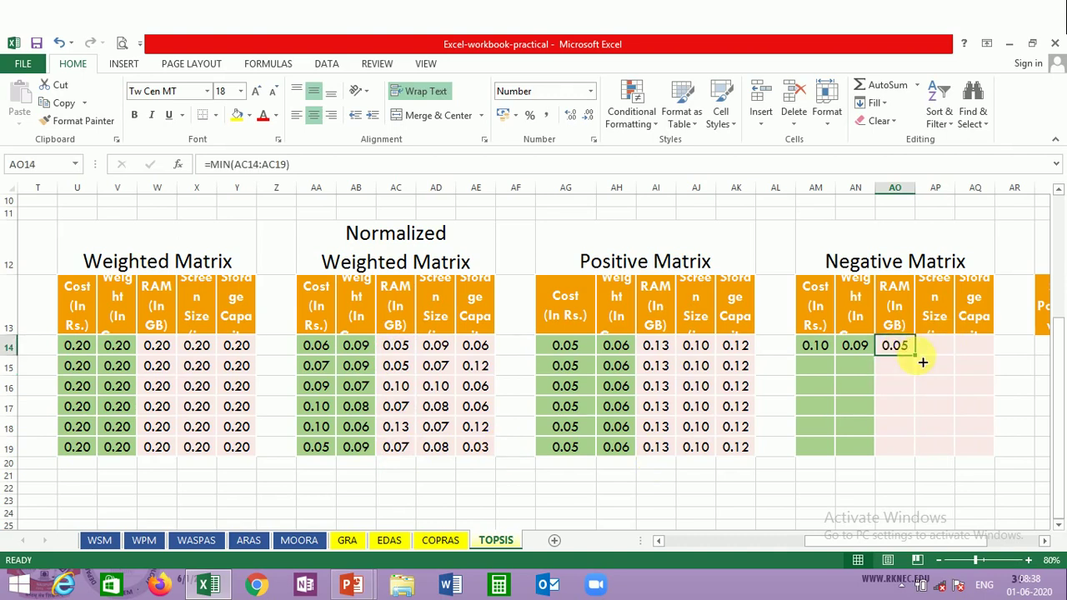
pyautogui.moveTo(919, 359); pyautogui.dragTo(984, 362)
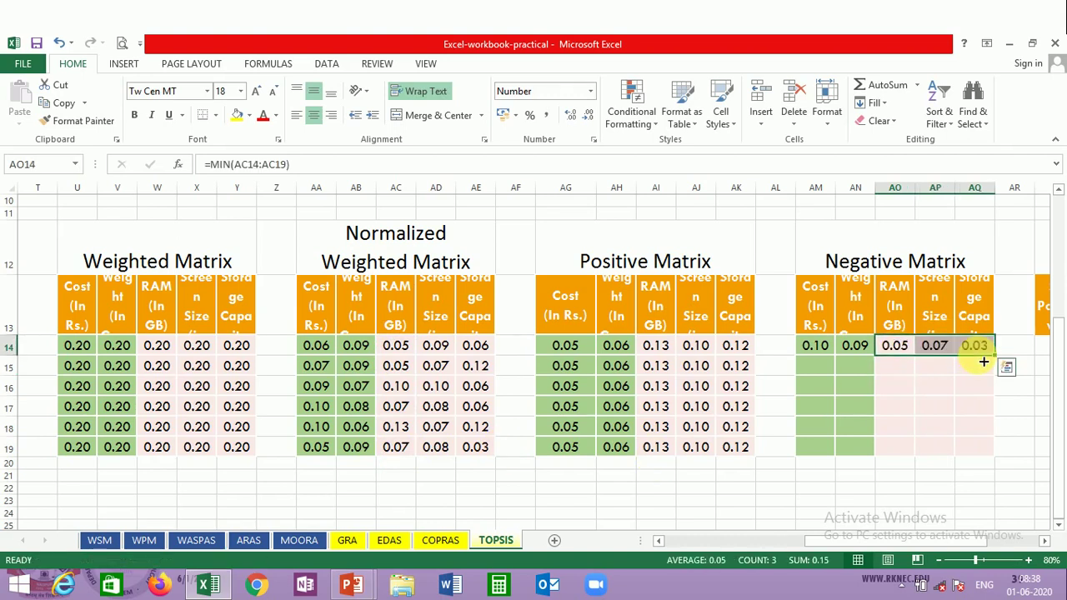
pyautogui.press('Left')
pyautogui.press('Left')
pyautogui.hotkey('shift', 'Right')
pyautogui.hotkey('shift', 'Right')
pyautogui.hotkey('shift', 'Right')
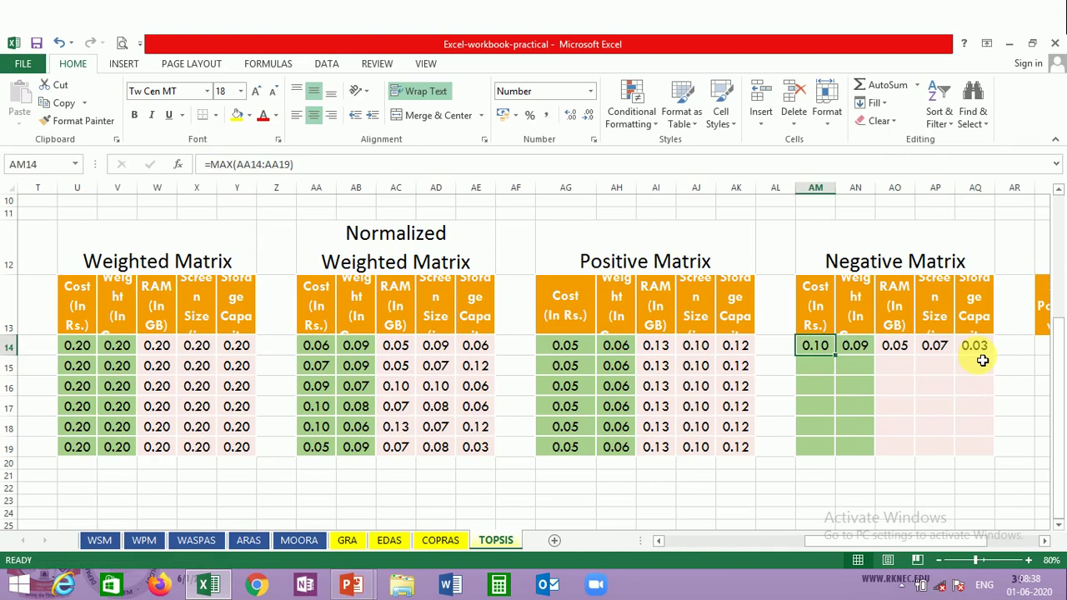
pyautogui.hotkey('shift', 'Right')
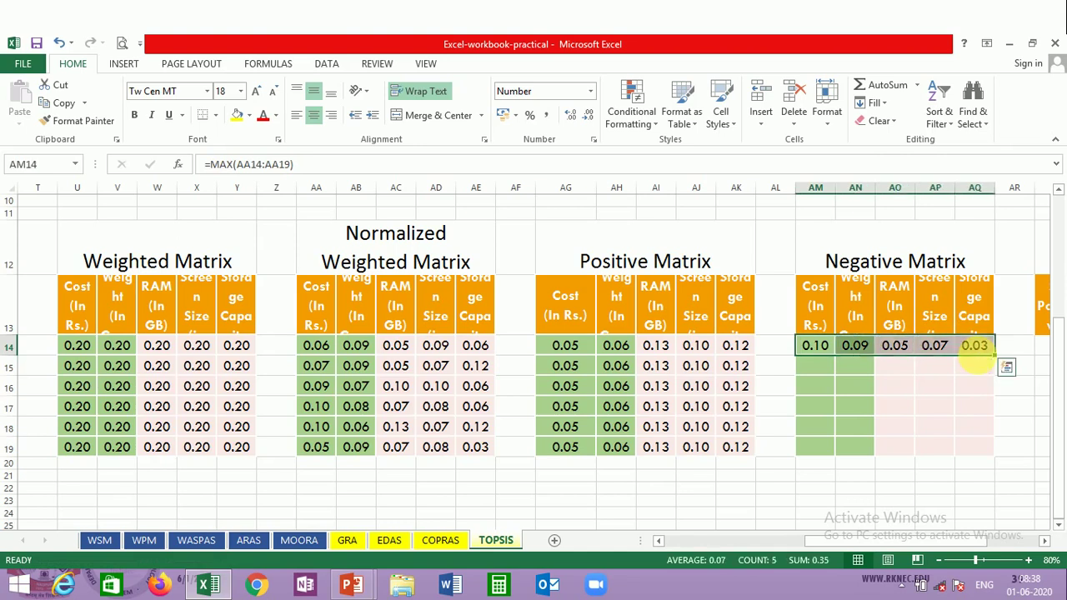
pyautogui.hotkey('ctrl', 'c')
# Paste the worst values 0.10, 0.09, 0.05, 0.07, 0.03 as values only into AM15:AQ19.
pyautogui.click(822, 368)
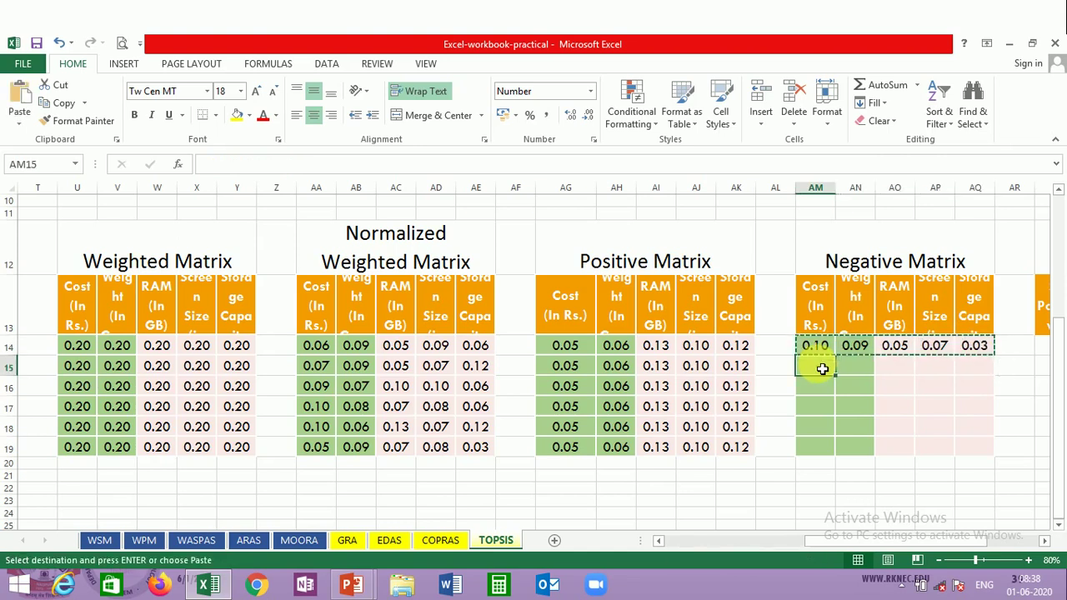
pyautogui.hotkey('shift', 'Right')
pyautogui.hotkey('shift', 'Right')
pyautogui.hotkey('shift', 'Right')
pyautogui.hotkey('shift', 'Right')
pyautogui.hotkey('shift', 'Down')
pyautogui.hotkey('shift', 'Down')
pyautogui.hotkey('shift', 'Down')
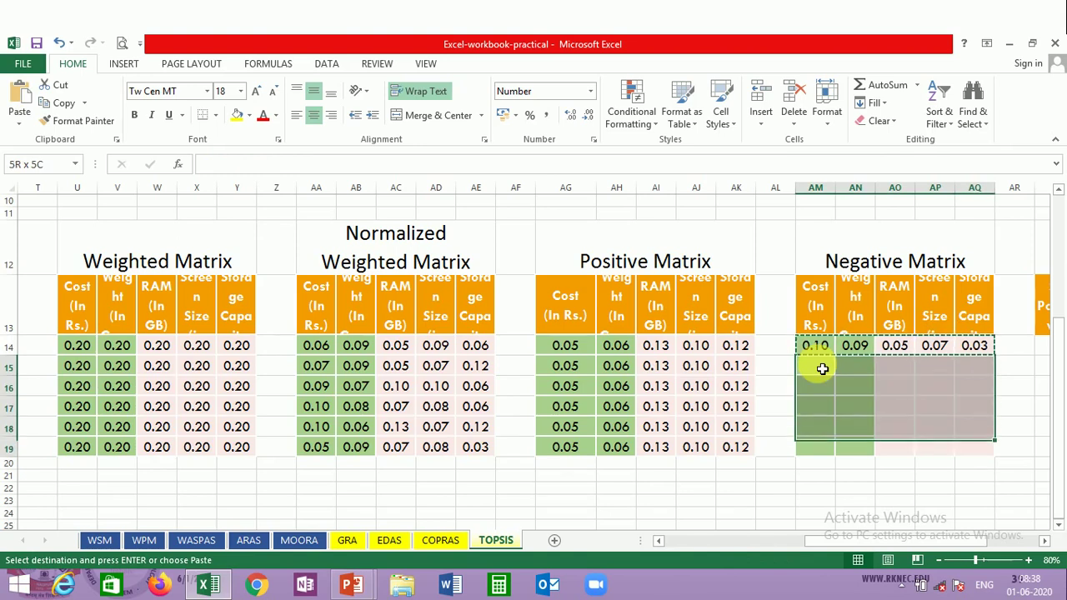
pyautogui.hotkey('shift', 'Down')
pyautogui.hotkey('shift', 'Down')
pyautogui.hotkey('shift', 'Up')
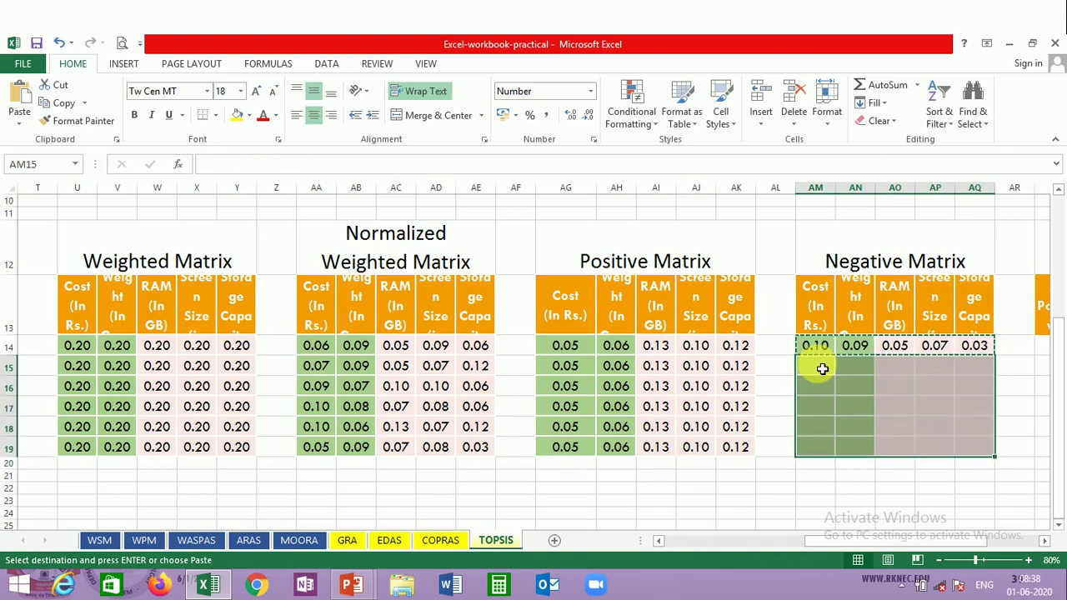
pyautogui.rightClick(822, 367)
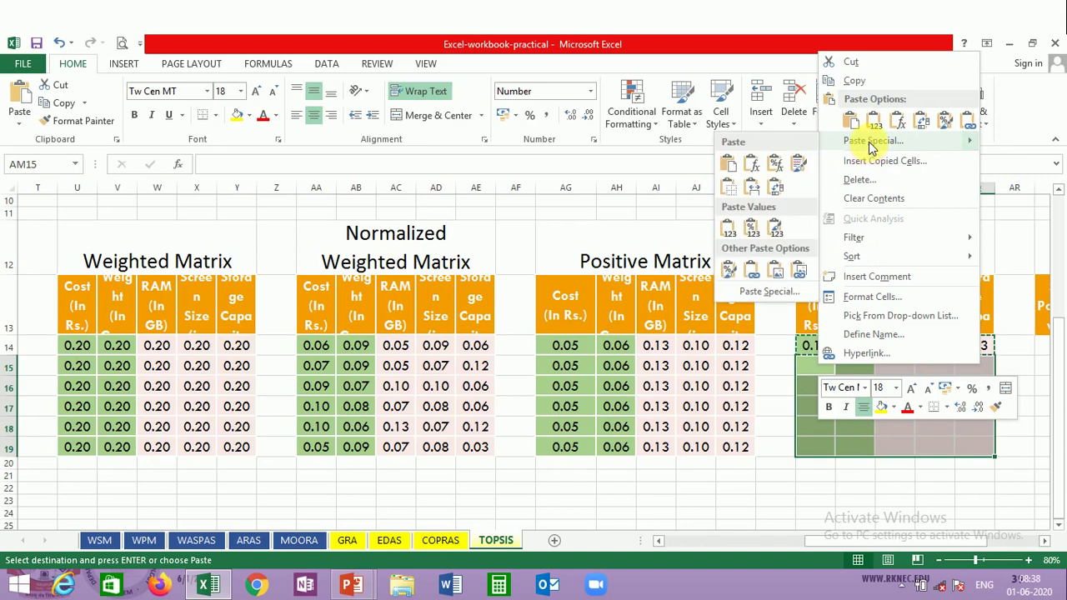
pyautogui.click(869, 142)
pyautogui.click(742, 113)
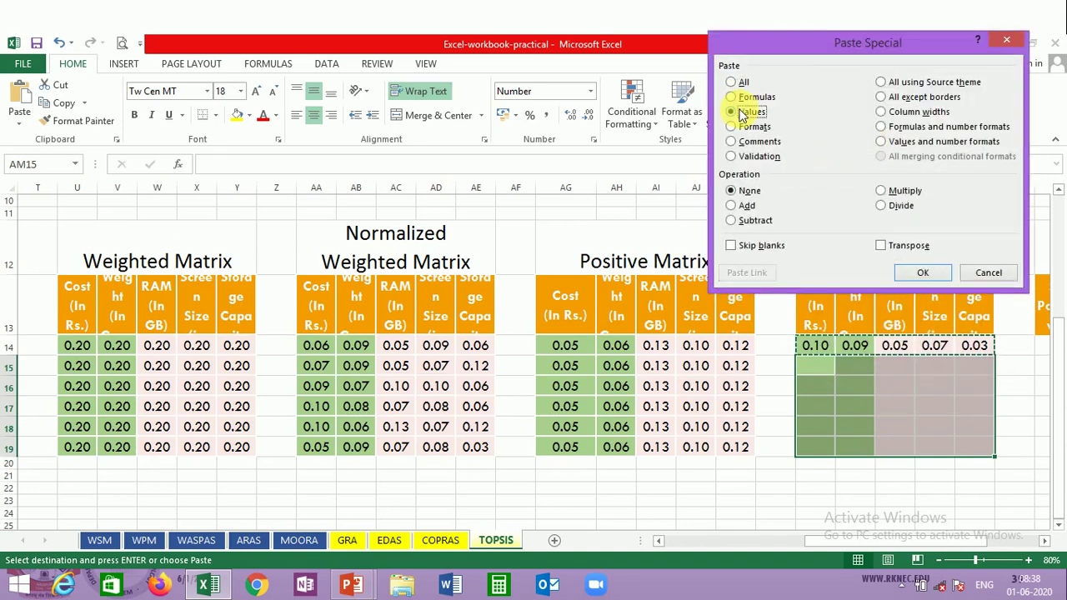
pyautogui.click(908, 275)
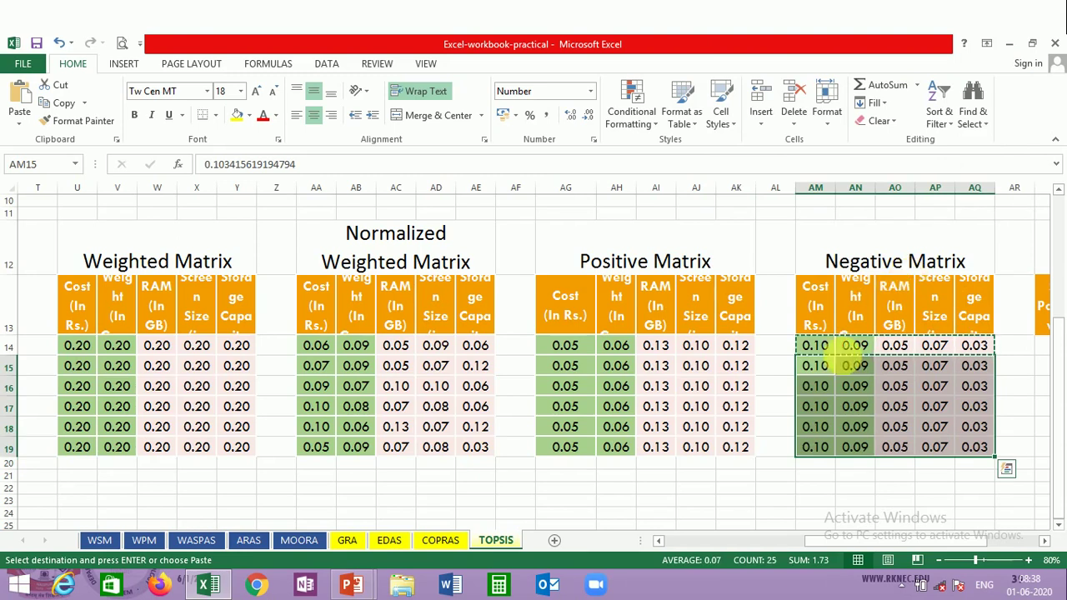
pyautogui.click(763, 395)
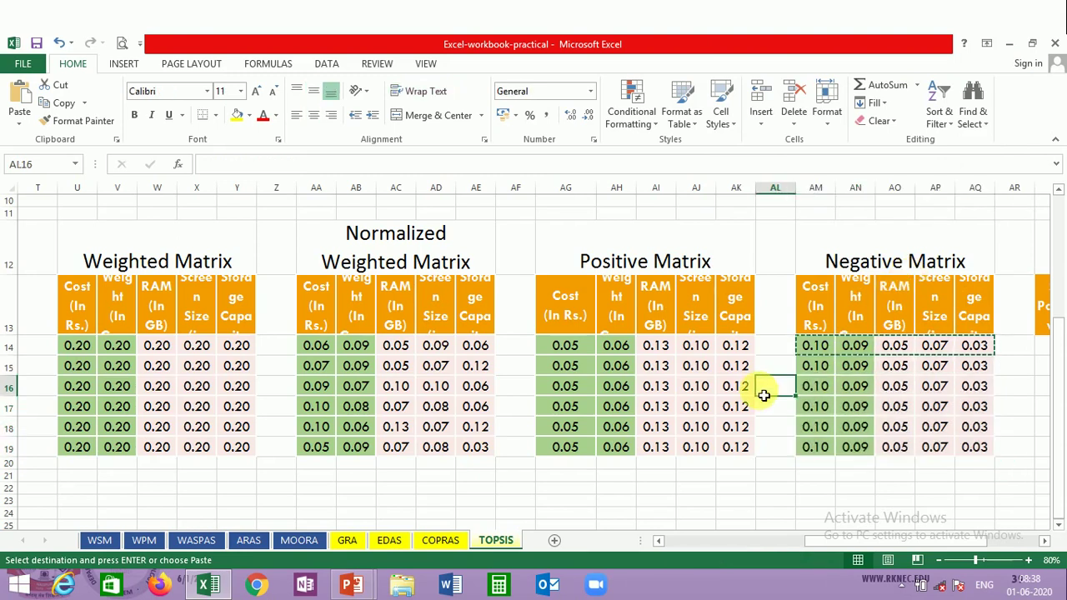
pyautogui.press('Left')
pyautogui.press('Left')
pyautogui.press('Left')
pyautogui.press('Left')
pyautogui.press('Left')
pyautogui.press('Left')
pyautogui.press('Left')
pyautogui.press('Left')
pyautogui.press('Left')
pyautogui.press('Left')
pyautogui.press('Left')
pyautogui.press('Left')
pyautogui.press('Left')
pyautogui.press('Left')
pyautogui.press('Left')
pyautogui.press('Left')
pyautogui.press('Left')
pyautogui.press('Left')
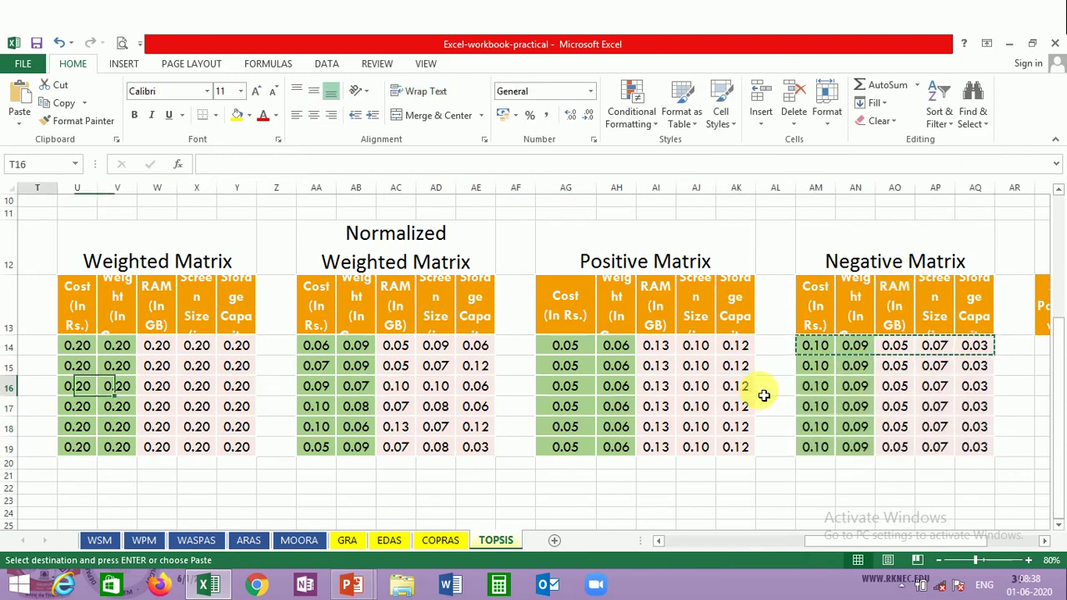
# Scroll right along row 16 past the Weighted Matrix to the Positive and Negative Matrix tables.
pyautogui.press('Left')
pyautogui.press('Left')
pyautogui.press('Left')
pyautogui.press('Left')
pyautogui.press('Left')
pyautogui.press('Left')
pyautogui.press('Left')
pyautogui.press('Left')
pyautogui.press('Left')
pyautogui.press('Left')
pyautogui.press('Left')
pyautogui.press('Left')
pyautogui.press('Left')
pyautogui.press('Left')
pyautogui.press('Left')
pyautogui.press('Left')
pyautogui.press('Left')
pyautogui.press('Left')
pyautogui.press('Left')
pyautogui.press('Right')
pyautogui.press('Right')
pyautogui.press('Right')
pyautogui.press('Right')
pyautogui.press('Right')
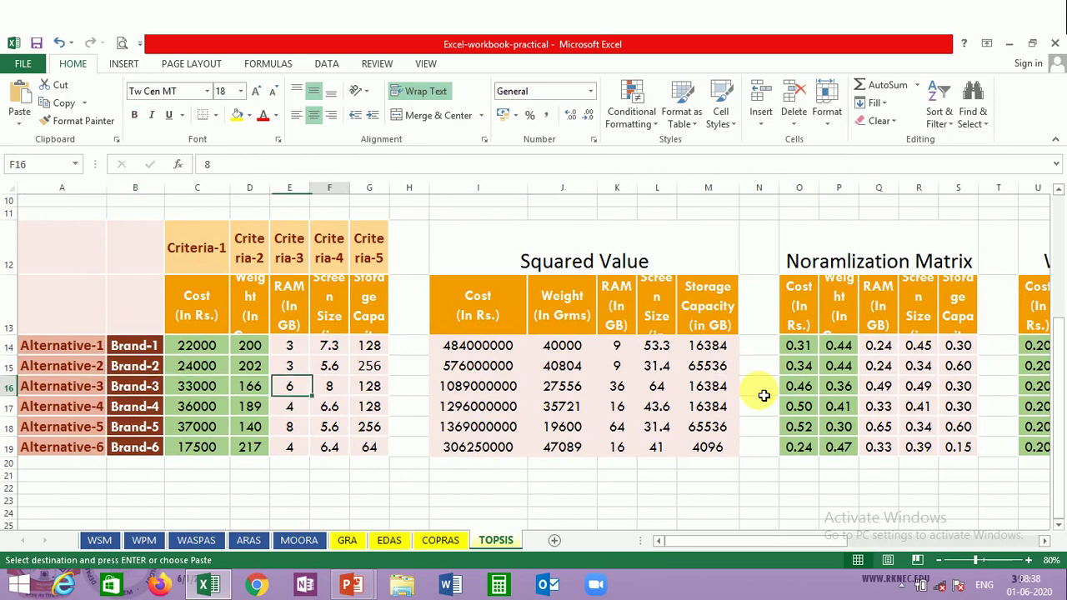
pyautogui.press('Right')
pyautogui.press('Right')
pyautogui.press('Right')
pyautogui.press('Right')
pyautogui.press('Right')
pyautogui.press('Right')
pyautogui.press('Right')
pyautogui.press('Right')
pyautogui.press('Right')
pyautogui.press('Right')
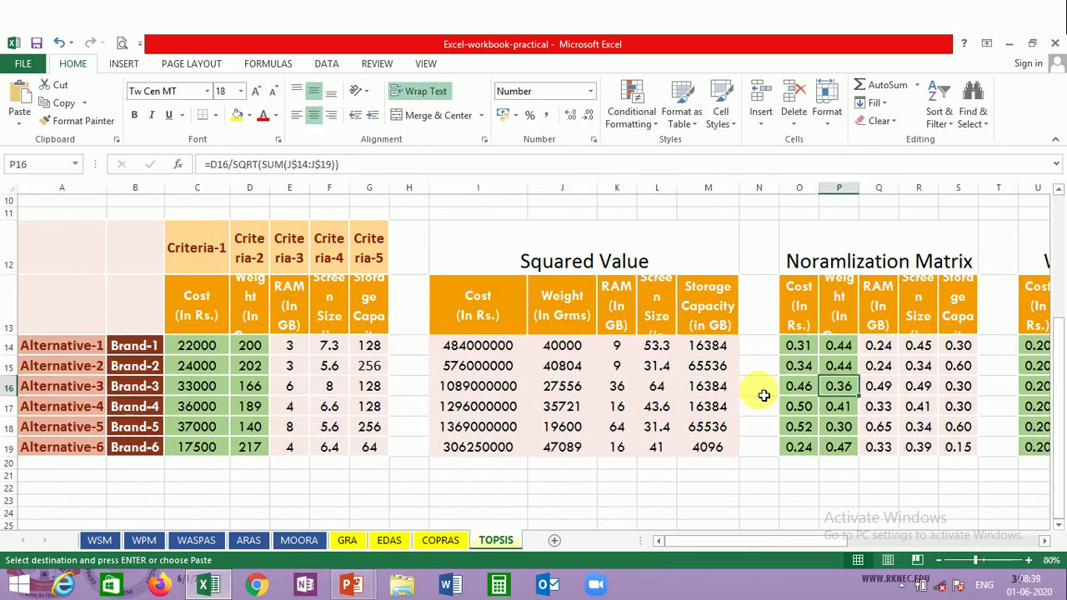
pyautogui.press('Right')
pyautogui.press('Right')
pyautogui.press('Right')
pyautogui.press('Right')
pyautogui.press('Right')
pyautogui.press('Right')
pyautogui.press('Right')
pyautogui.press('Right')
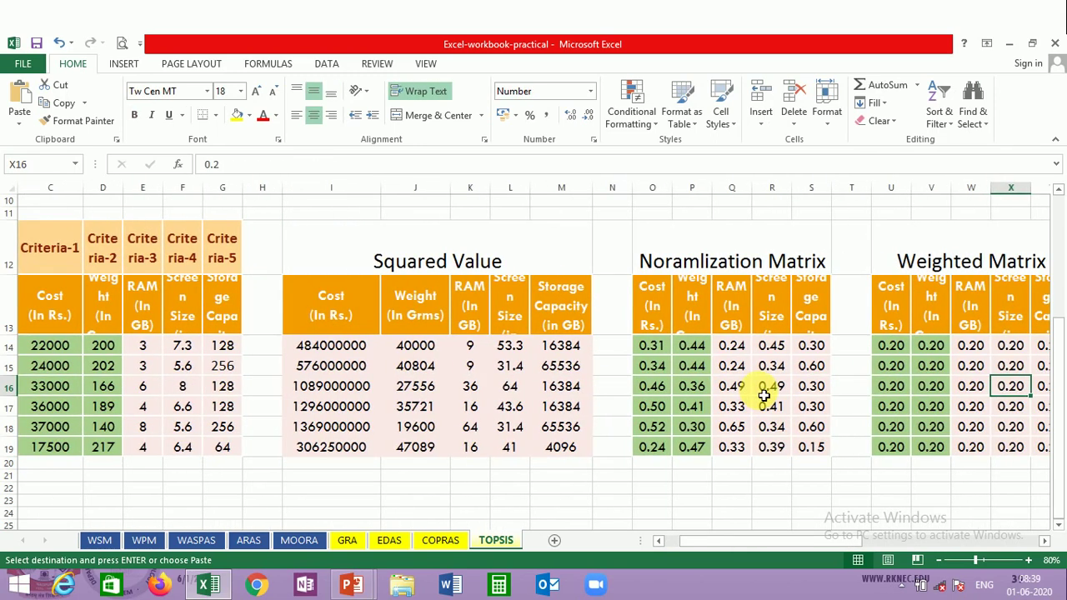
pyautogui.press('Right')
pyautogui.press('Right')
pyautogui.press('Right')
pyautogui.press('Right')
pyautogui.press('Right')
pyautogui.press('Right')
pyautogui.press('Right')
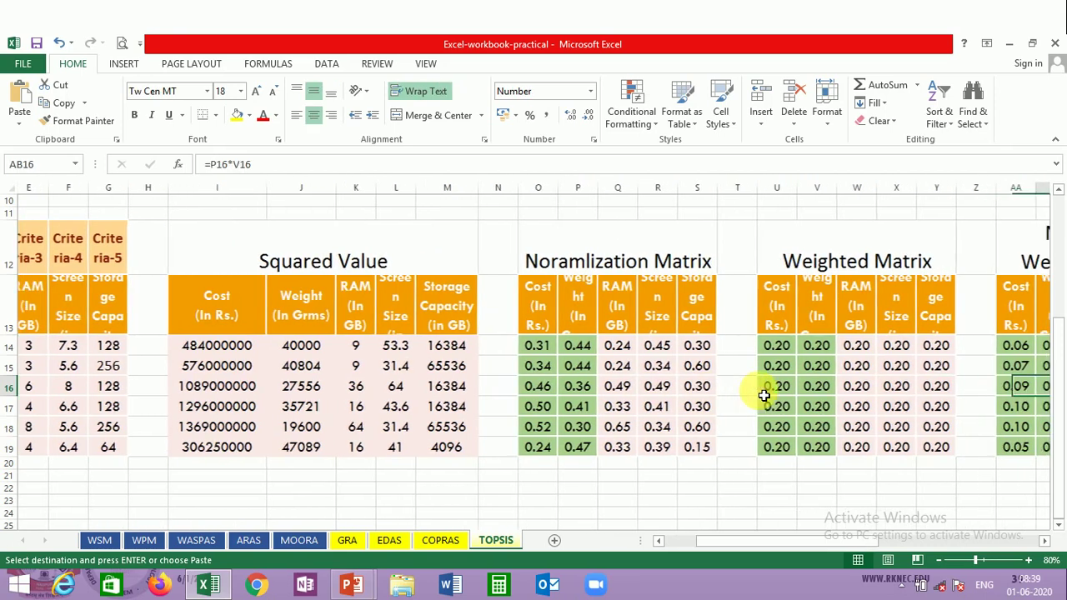
pyautogui.press('Right')
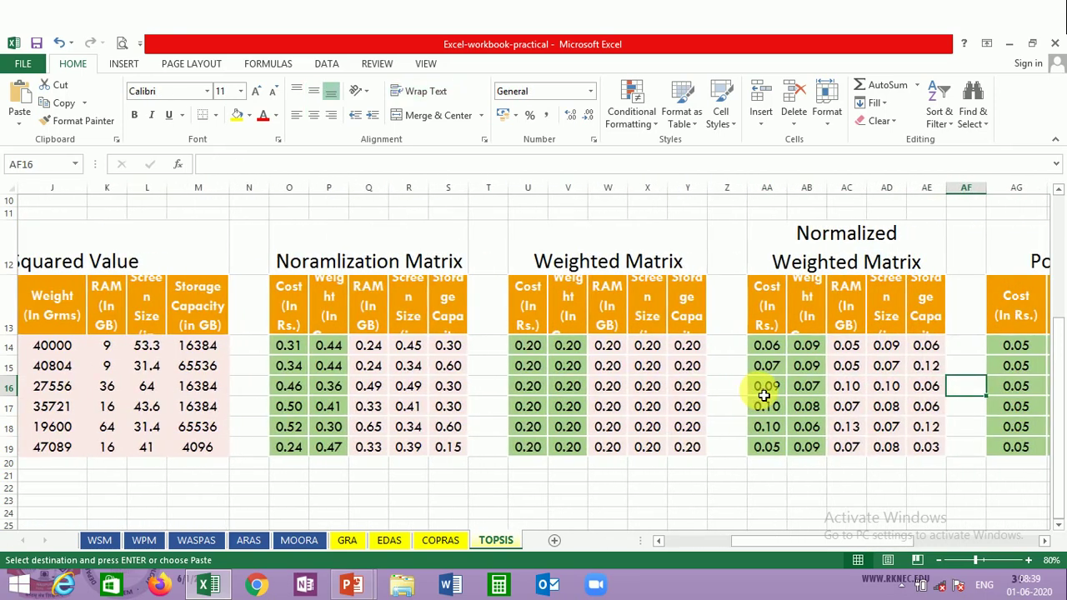
pyautogui.press('Right')
pyautogui.press('Right')
pyautogui.press('Right')
pyautogui.press('Right')
pyautogui.press('Right')
pyautogui.press('Right')
pyautogui.press('Right')
pyautogui.press('Right')
pyautogui.press('Right')
pyautogui.press('Right')
pyautogui.press('Right')
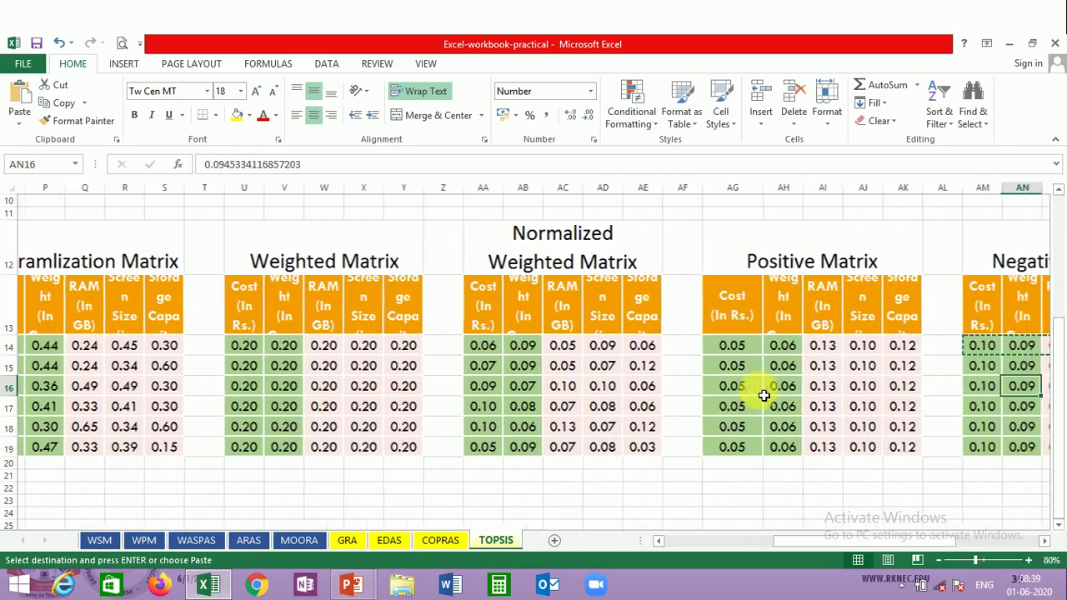
pyautogui.press('Right')
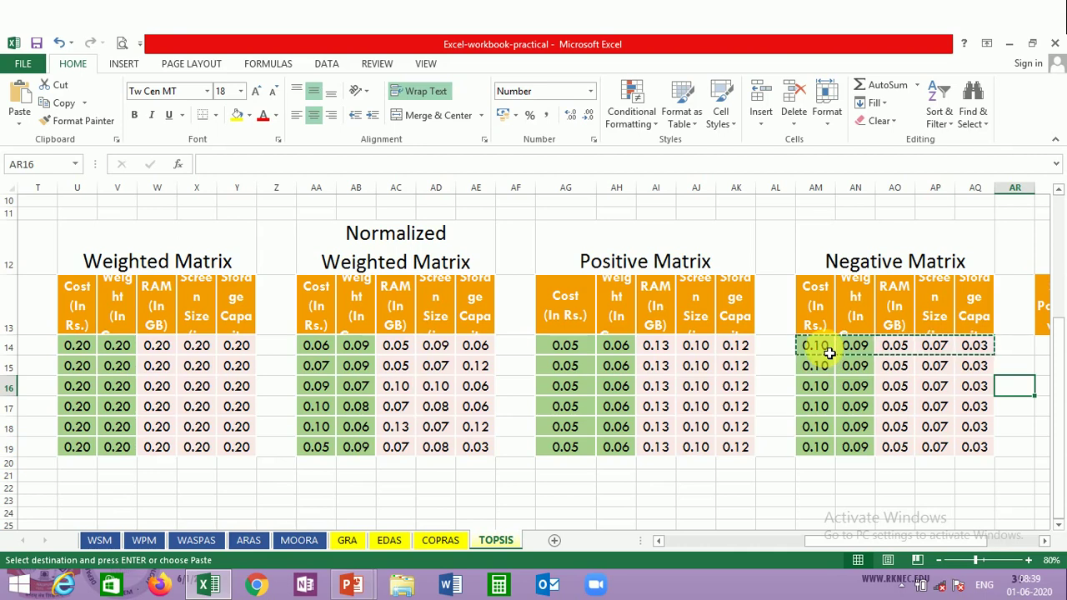
# Select the empty Si Positive cell AS14, then advance the slideshow to the TOPSIS steps 4–6 slide.
pyautogui.press('Right')
pyautogui.press('Right')
pyautogui.press('Right')
pyautogui.press('Right')
pyautogui.press('Right')
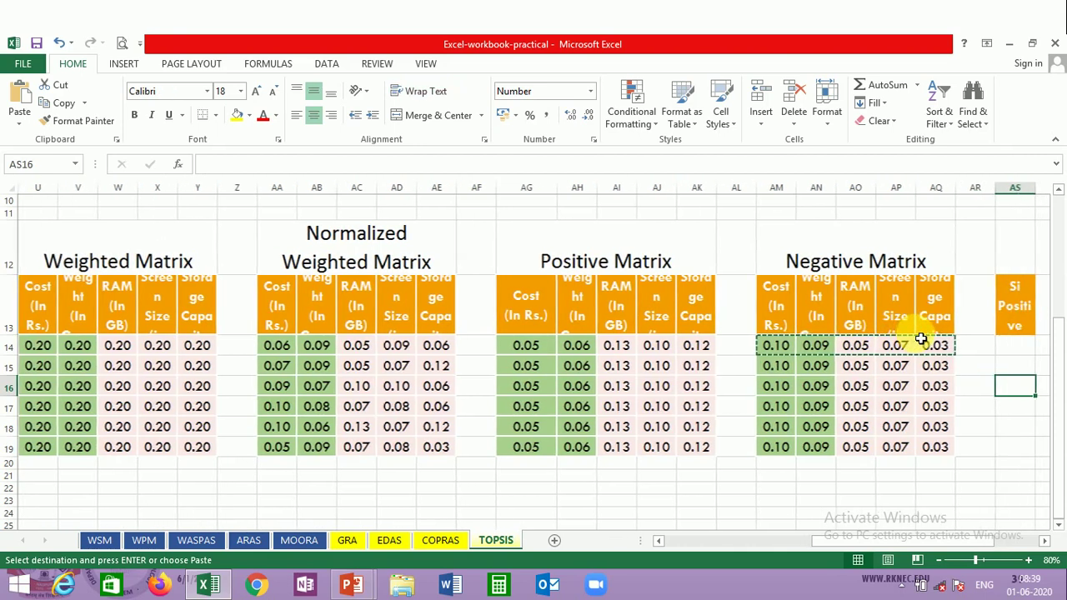
pyautogui.press('Right')
pyautogui.press('Right')
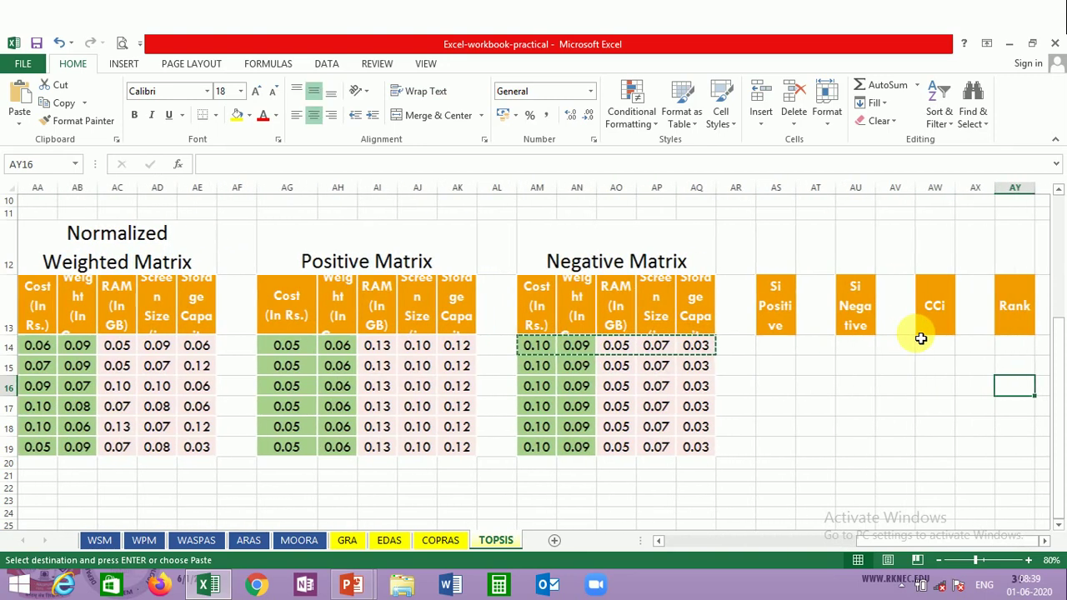
pyautogui.press('Left')
pyautogui.press('Left')
pyautogui.press('Up')
pyautogui.press('Up')
pyautogui.press('Left')
pyautogui.press('Left')
pyautogui.press('Left')
pyautogui.press('Left')
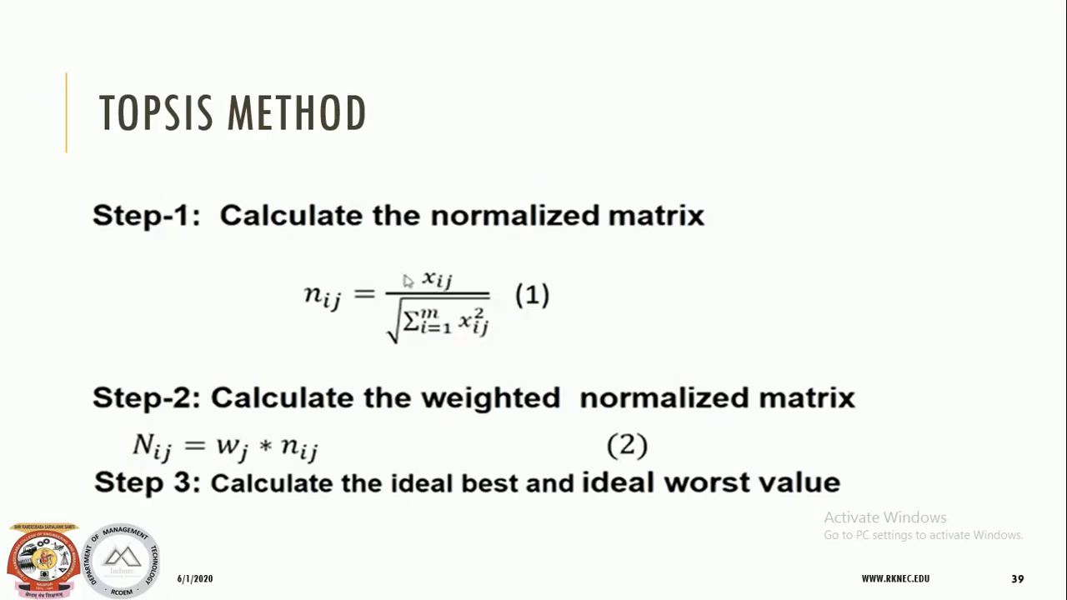
pyautogui.click(408, 280)
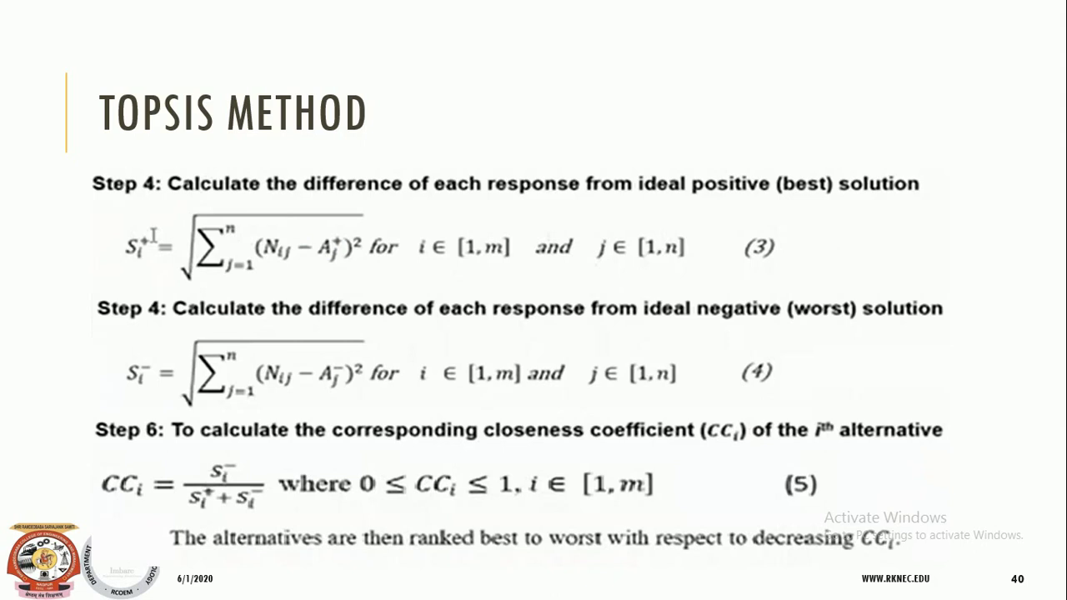
# Leave the Si+, Si- and CCi formula slide and return to the Excel TOPSIS sheet.
pyautogui.hotkey('alt', 'Tab')
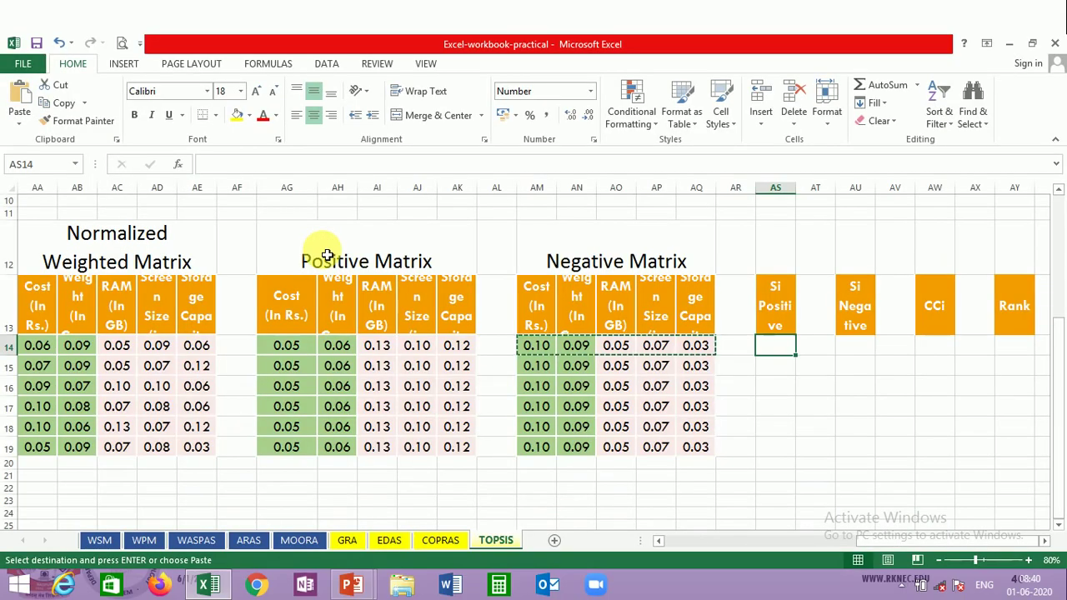
# Start AS14's square-root formula with the squared differences AA14−AG14 and AB14−AH14.
pyautogui.write('=')
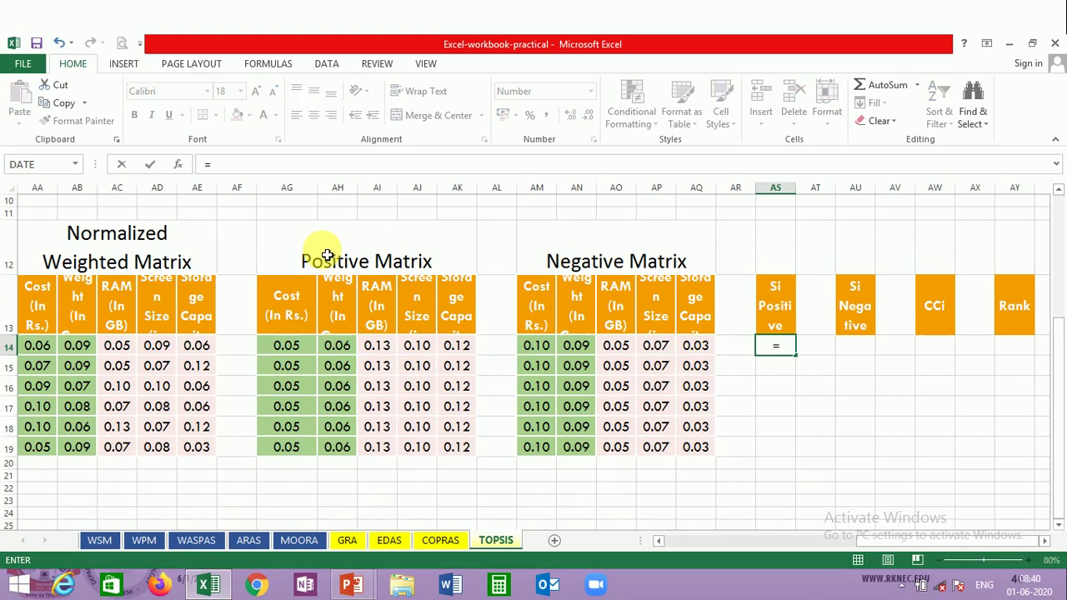
pyautogui.write('sqrt')
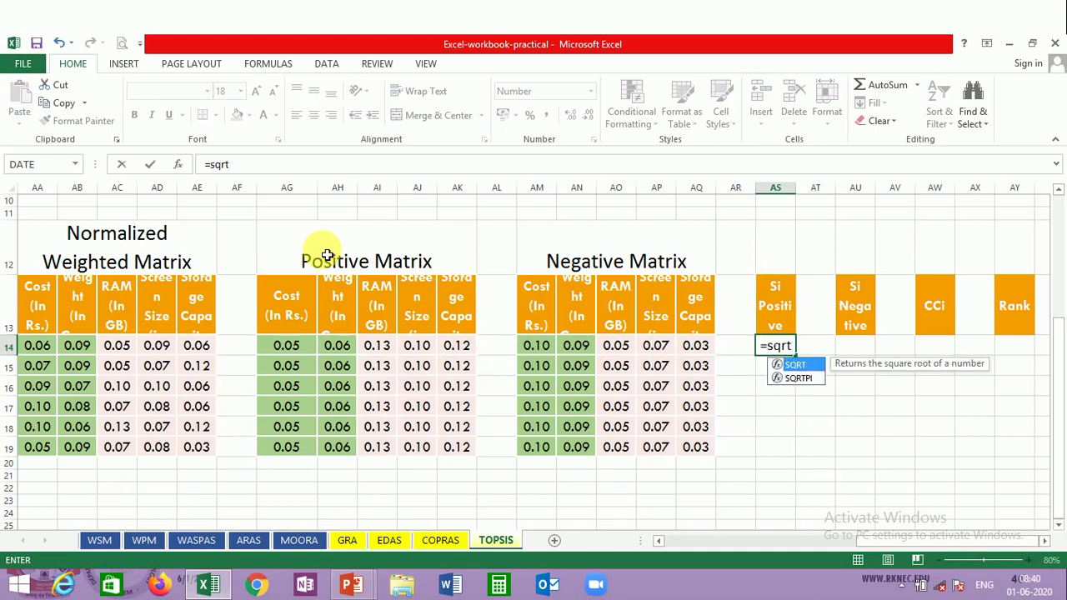
pyautogui.write('(')
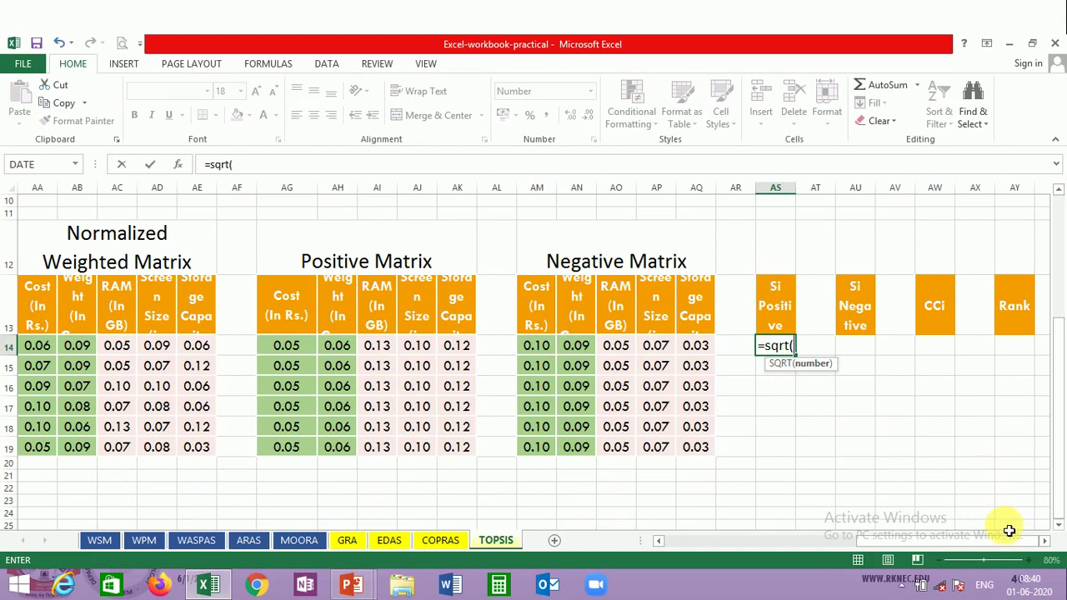
pyautogui.write('(')
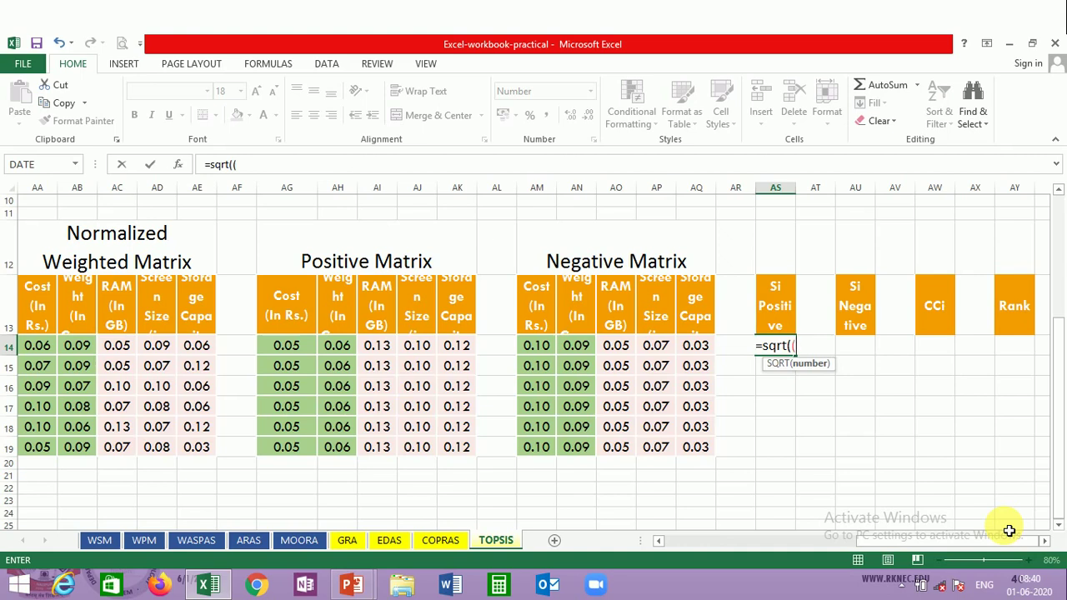
pyautogui.click(38, 346)
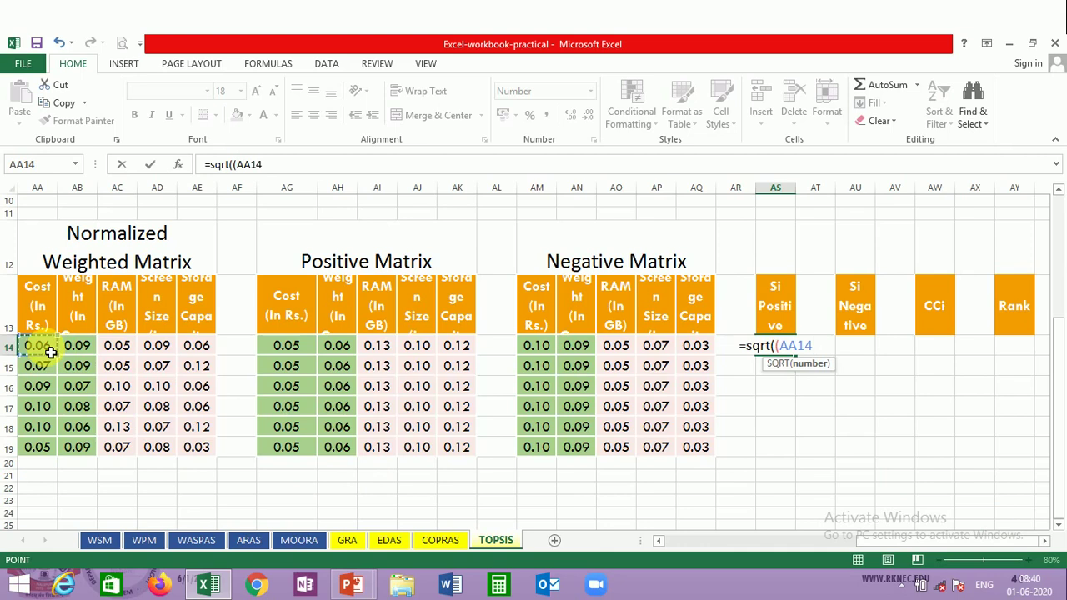
pyautogui.write('-')
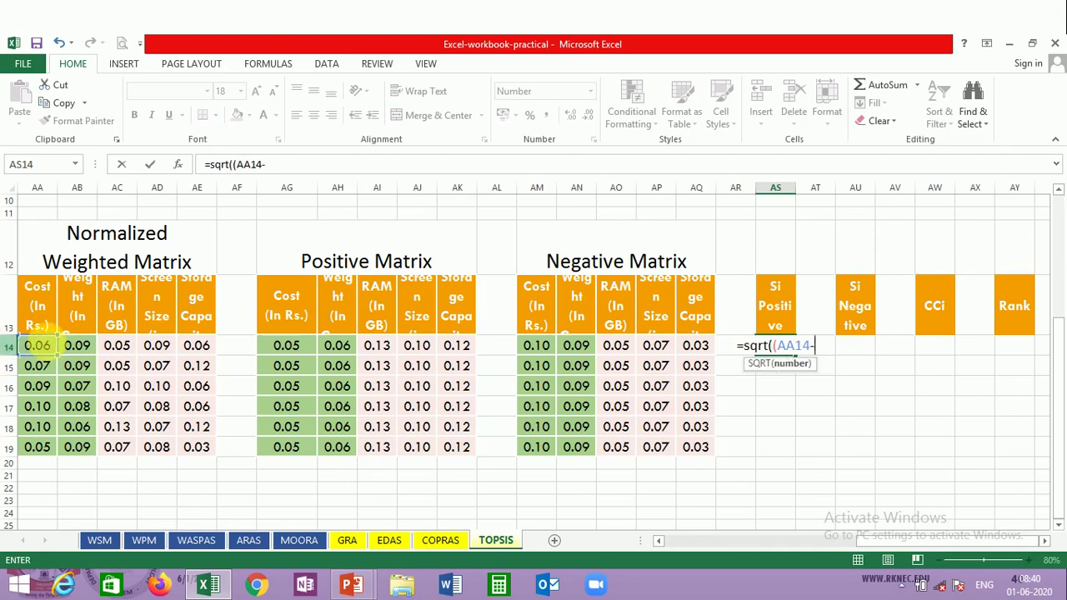
pyautogui.click(308, 347)
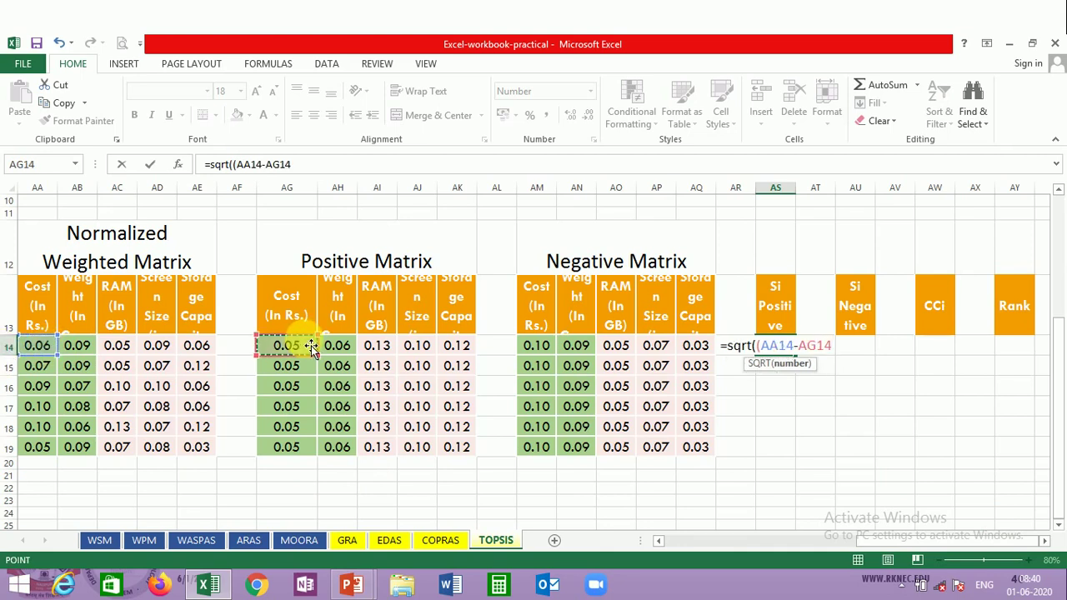
pyautogui.write(')')
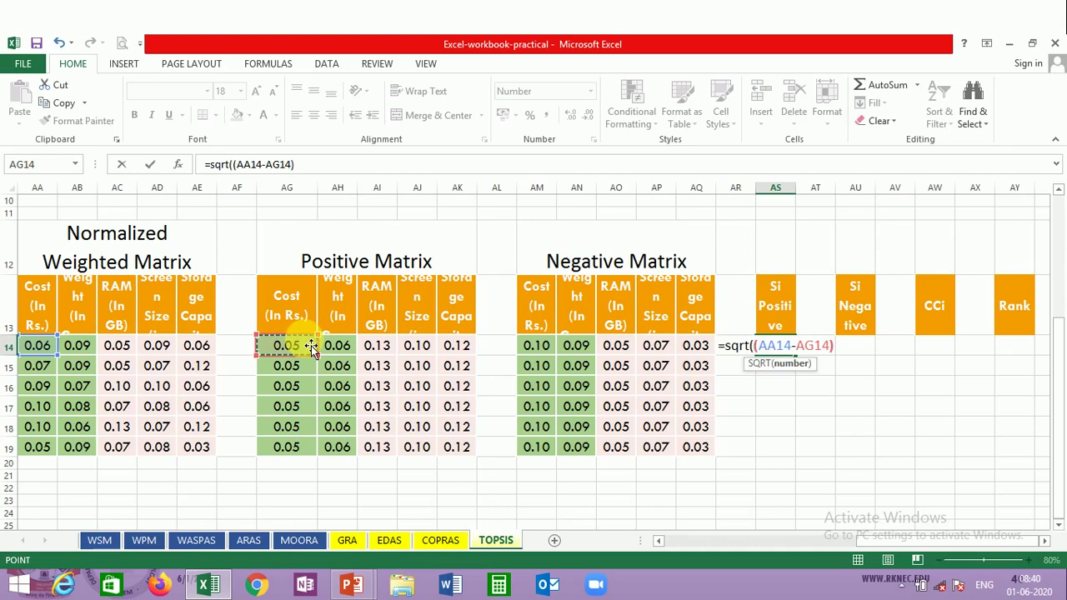
pyautogui.write('^')
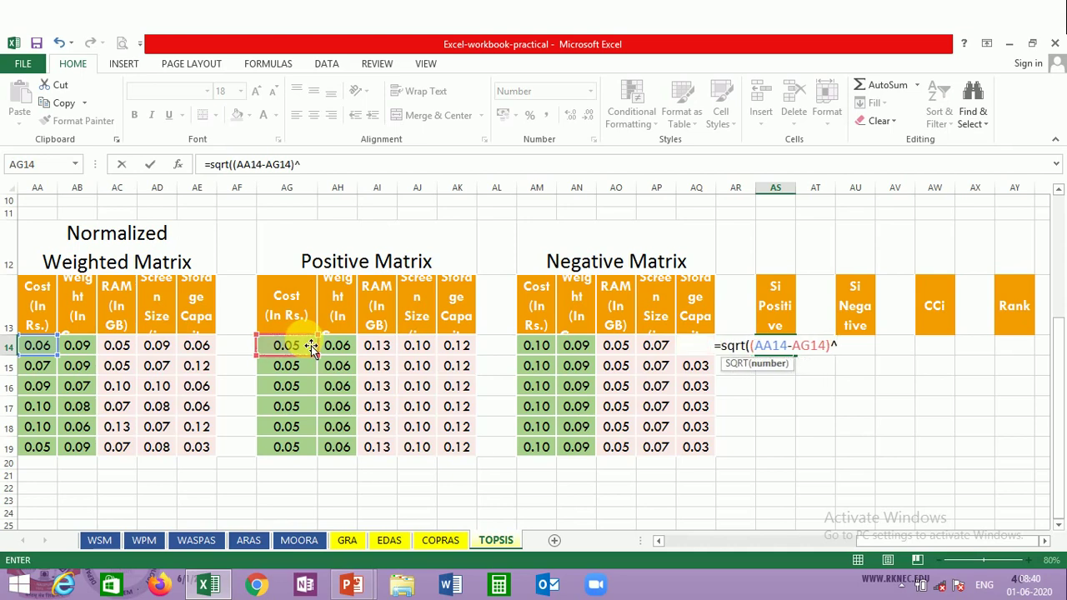
pyautogui.write('2')
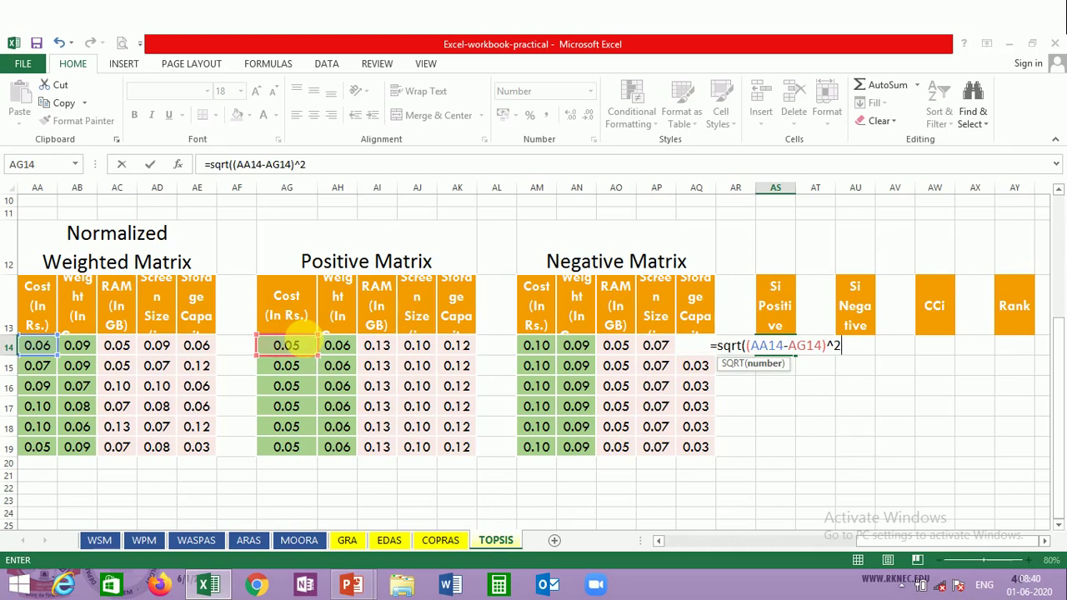
pyautogui.press('super+c')
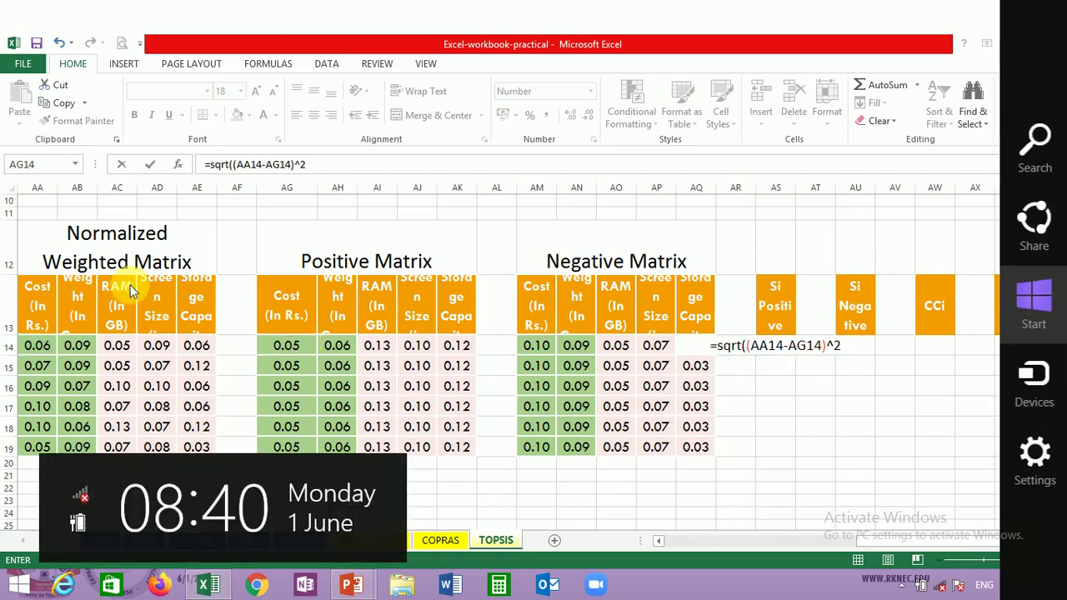
pyautogui.click(93, 347)
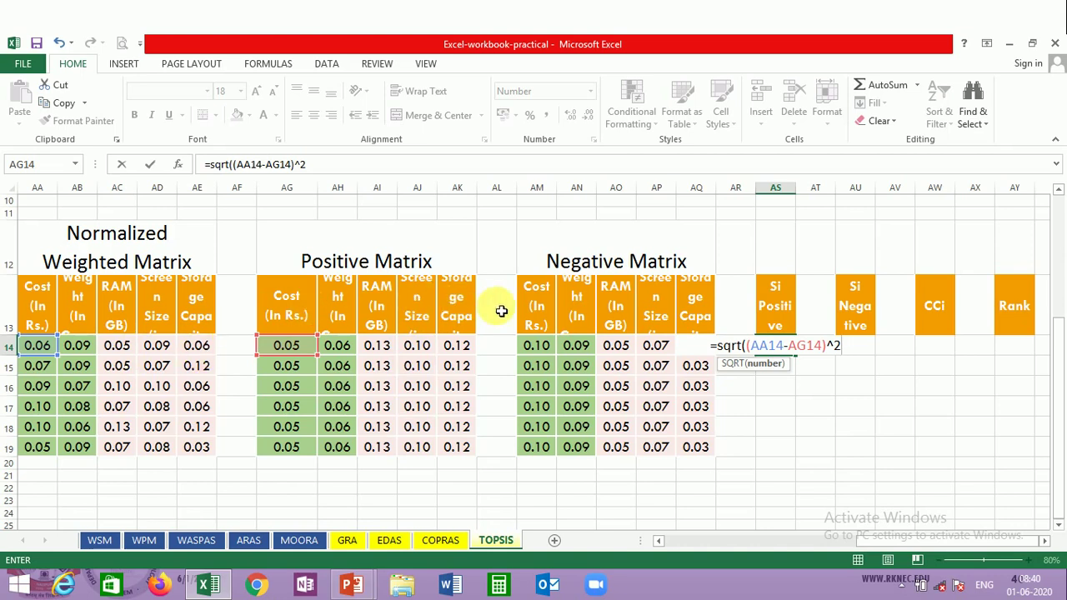
pyautogui.write('+')
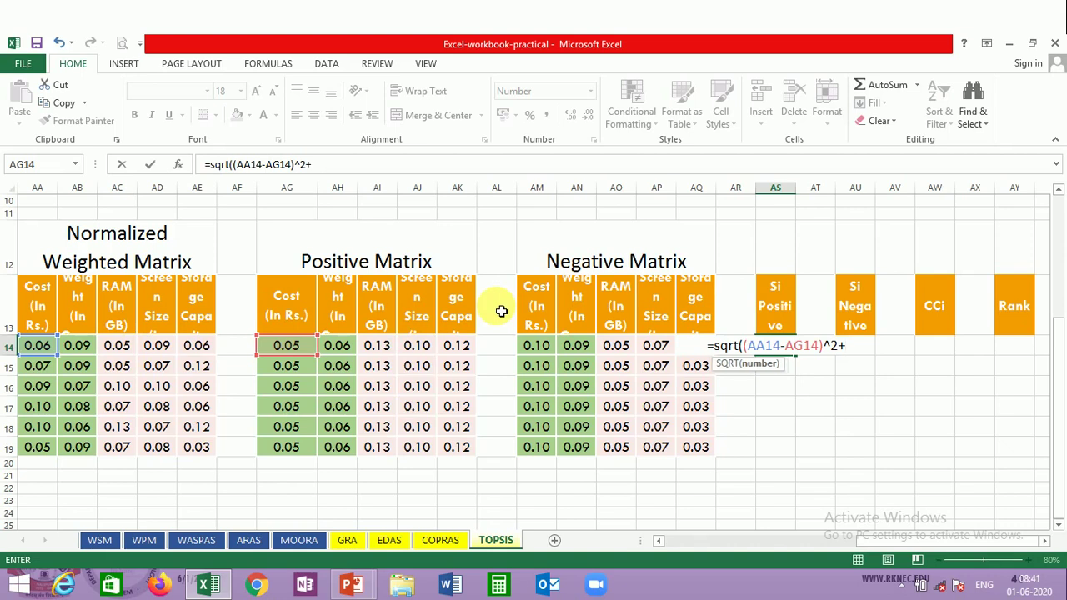
pyautogui.write('(')
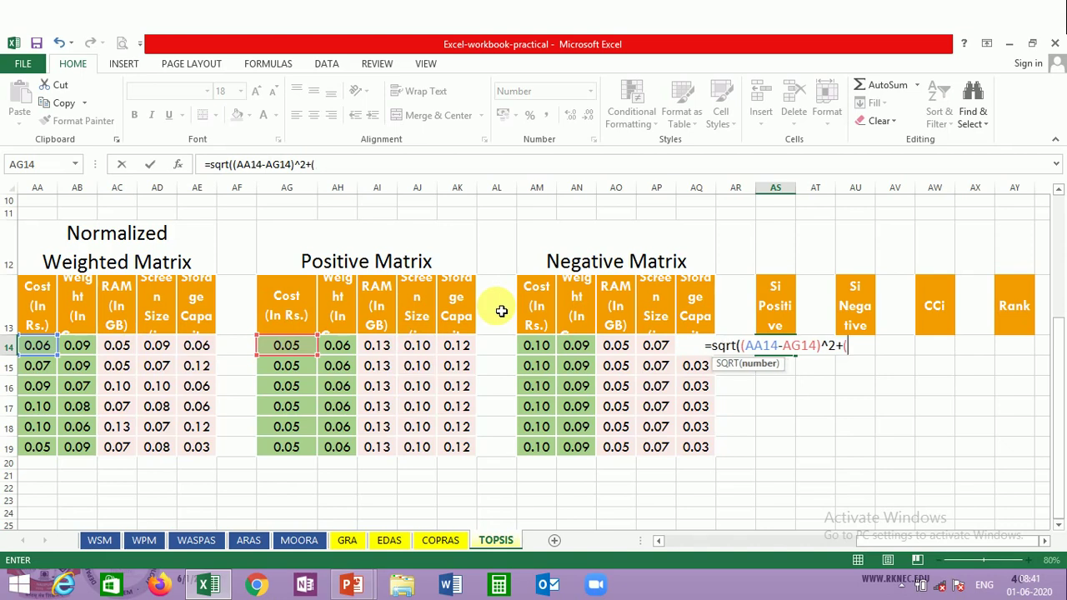
pyautogui.click(84, 351)
pyautogui.write('-')
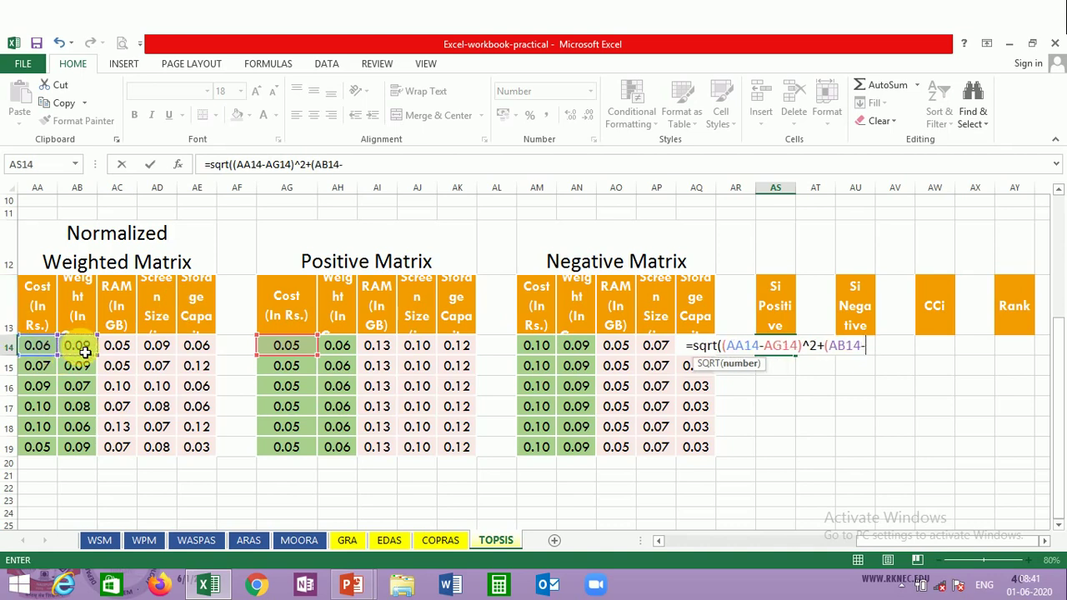
pyautogui.click(337, 347)
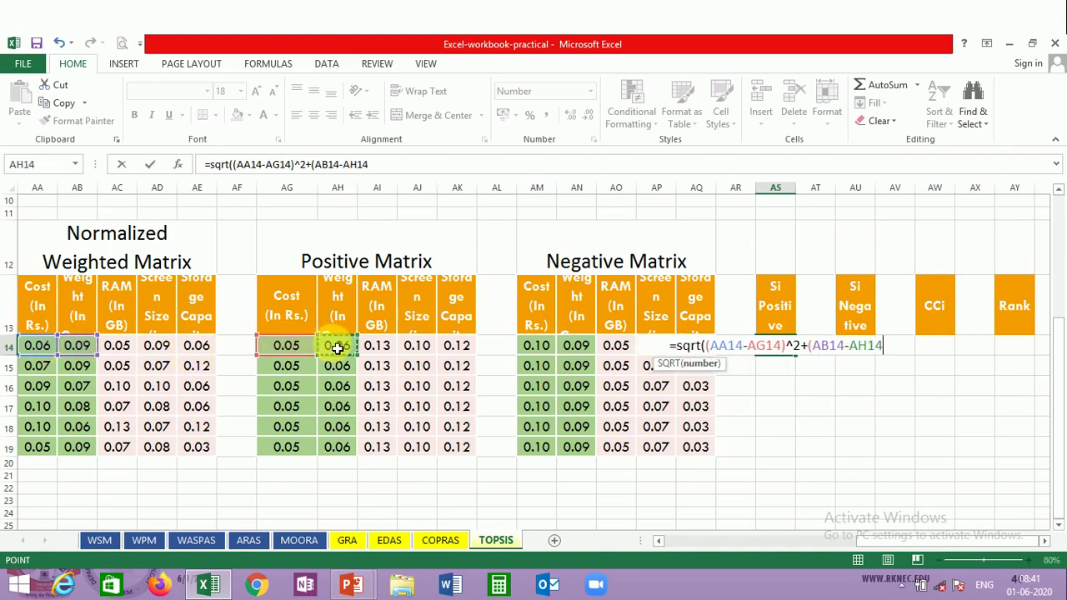
# Add the squared AC14−AI14, AD14−AJ14 and AE14−AK14 terms and commit, giving 0.11.
pyautogui.write(')')
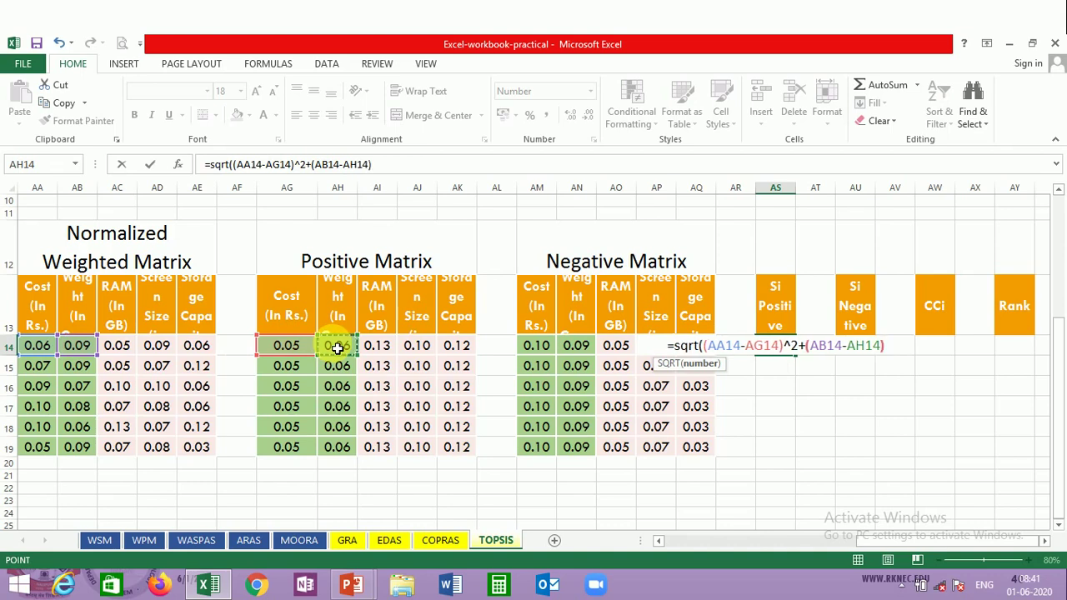
pyautogui.write('^2')
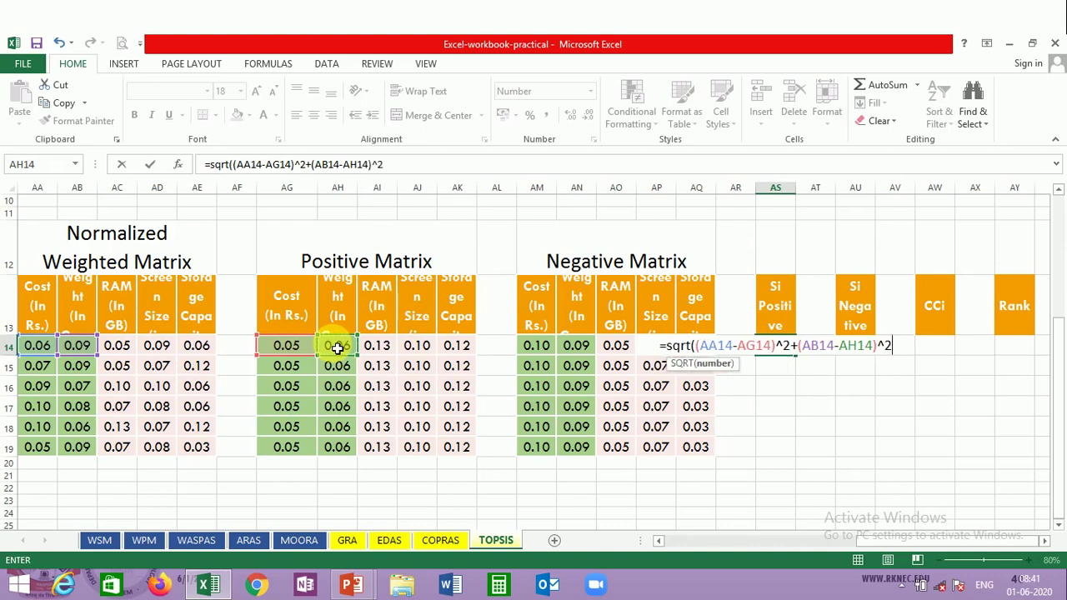
pyautogui.write('+')
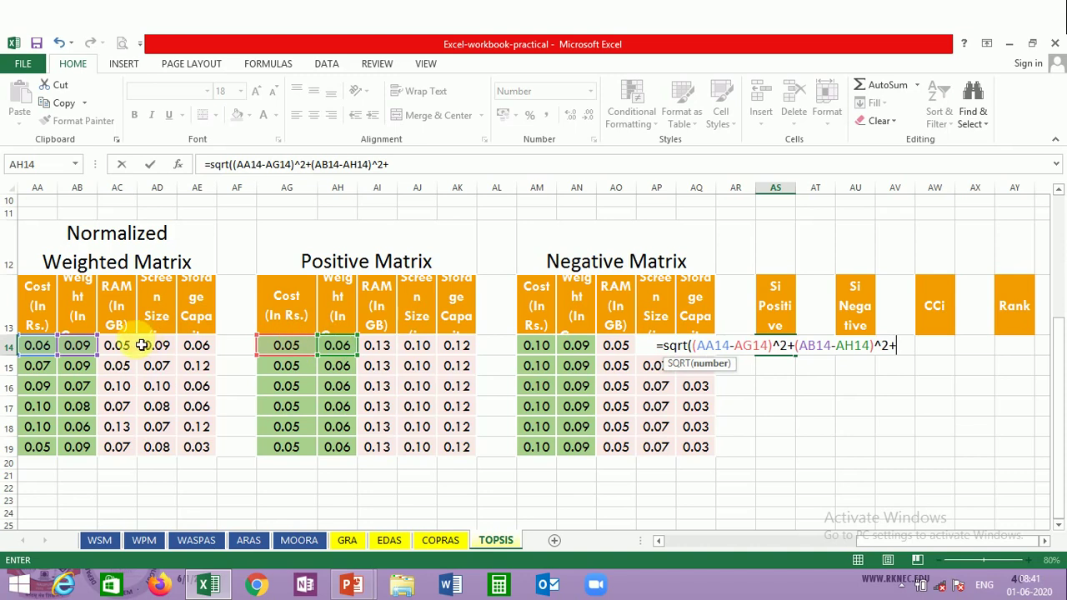
pyautogui.write('(')
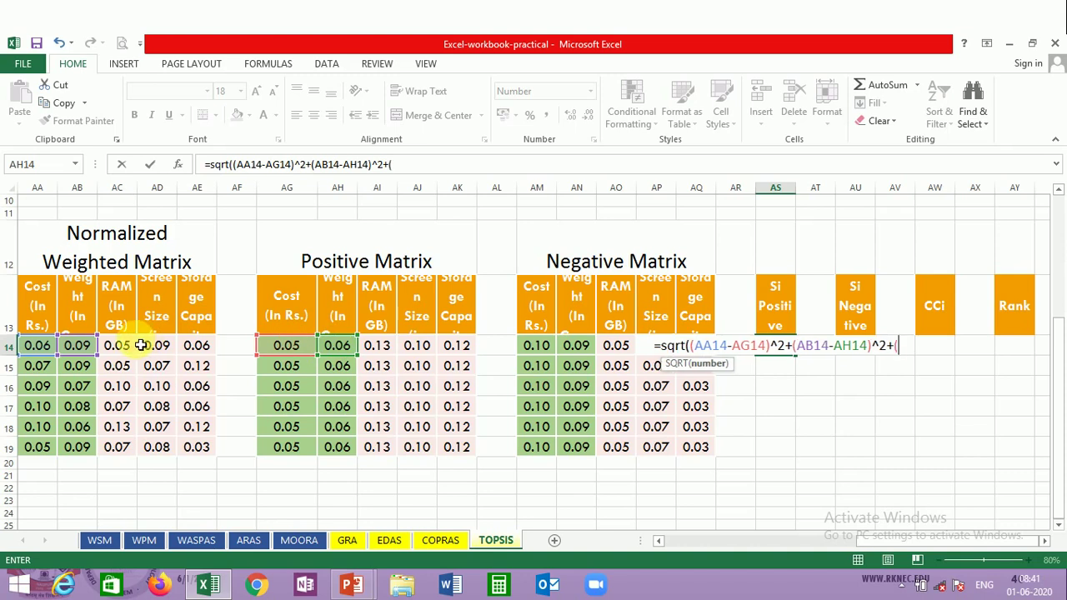
pyautogui.click(132, 349)
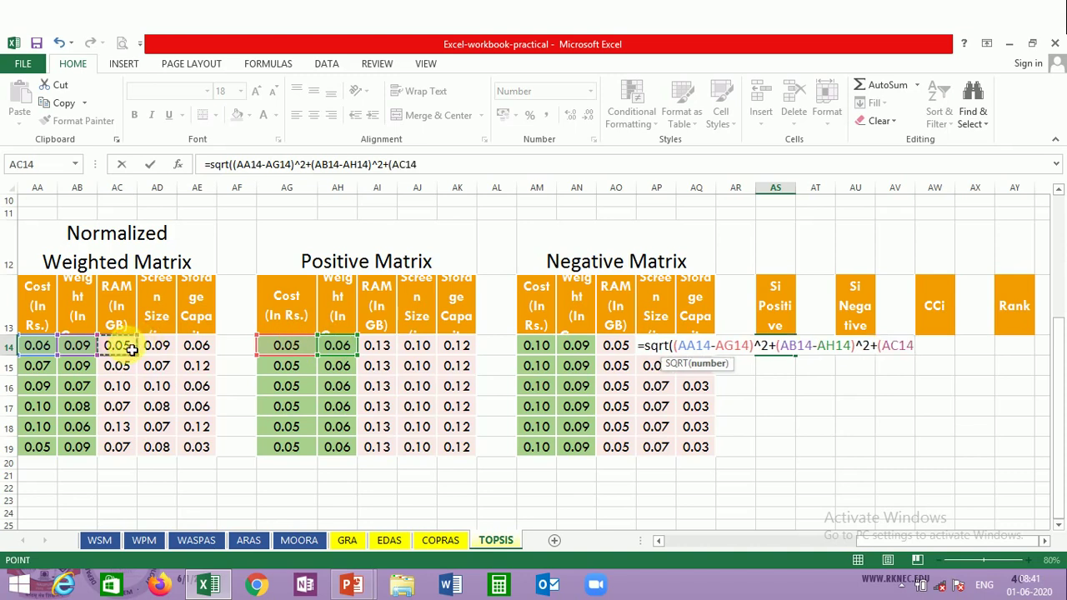
pyautogui.write('-')
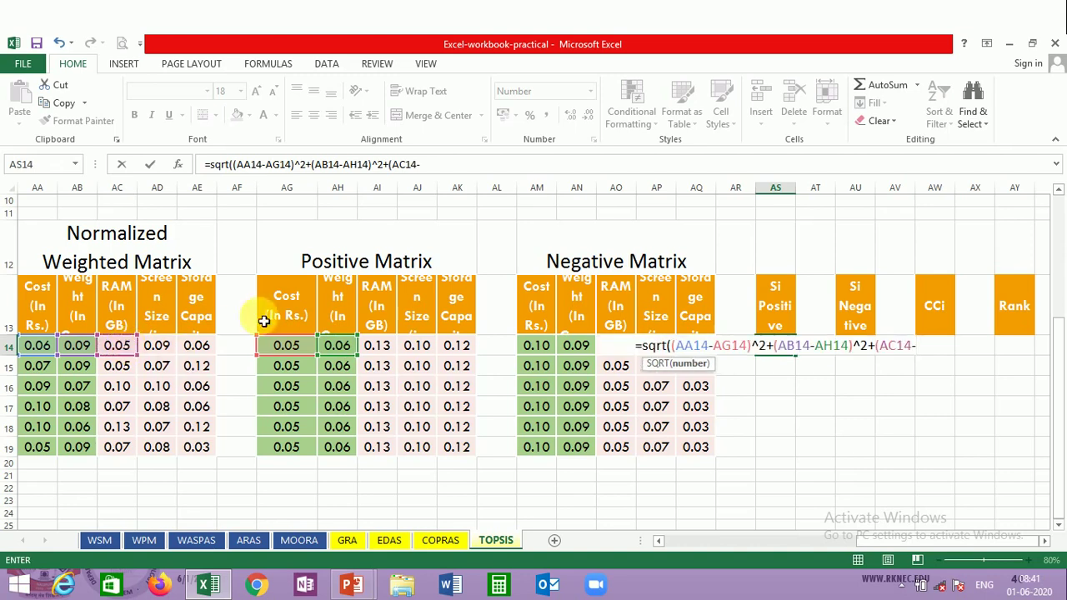
pyautogui.click(382, 350)
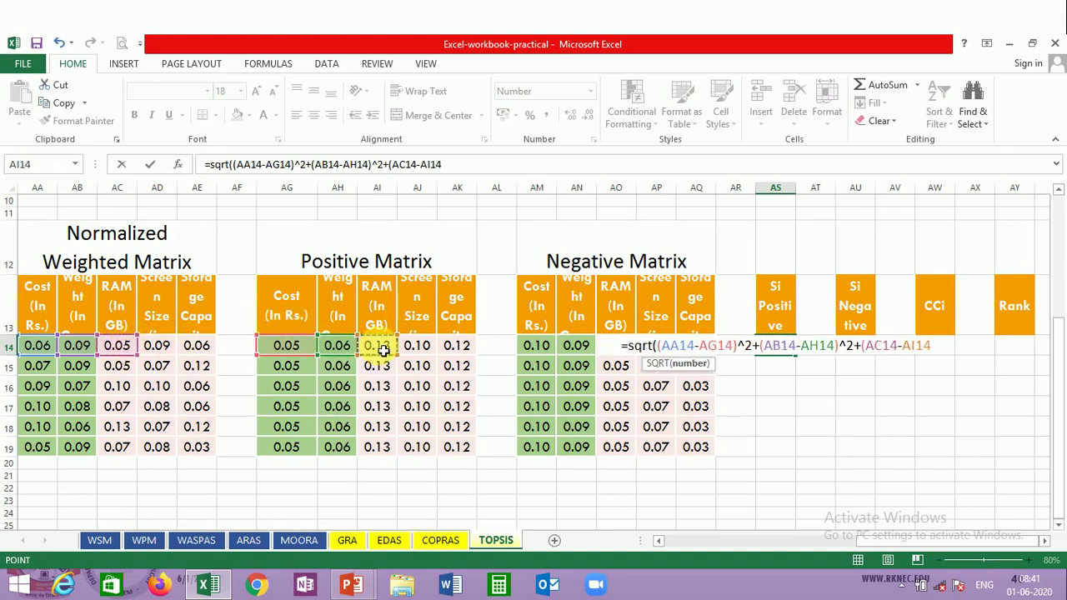
pyautogui.write(')')
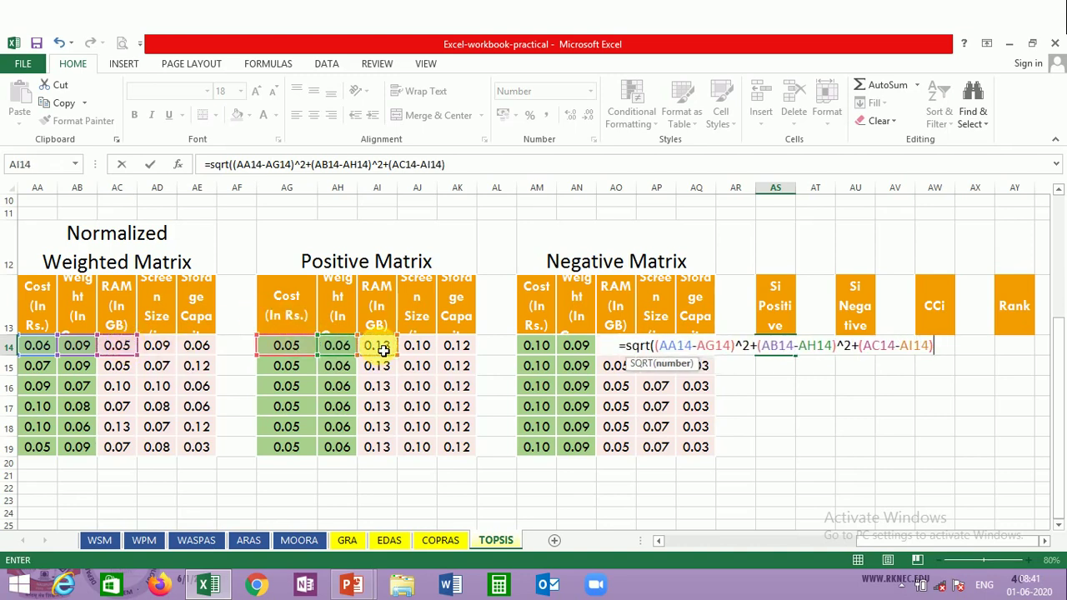
pyautogui.write('^2')
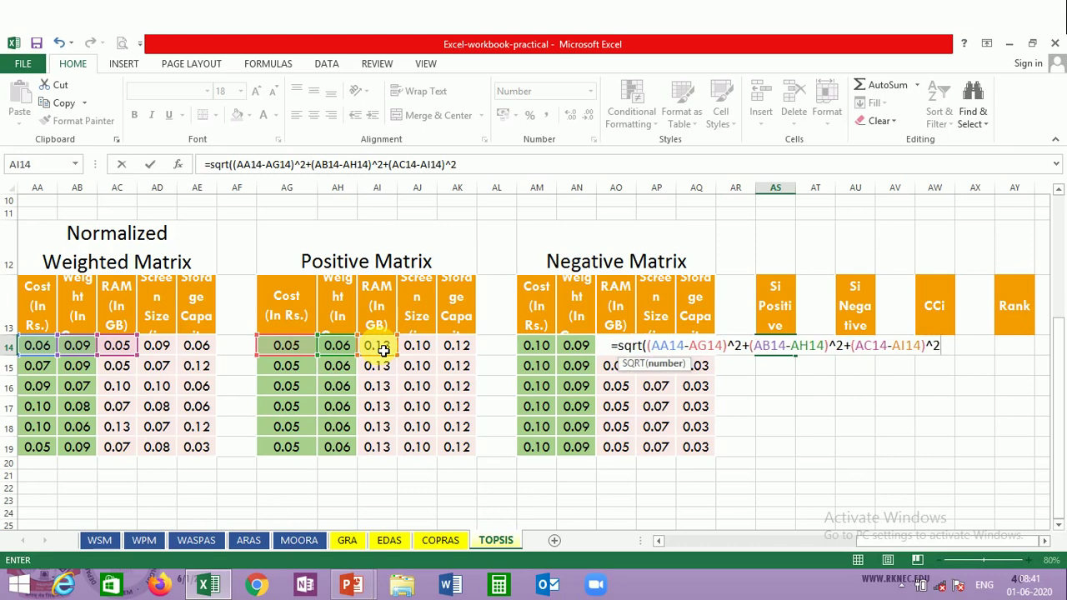
pyautogui.write('+')
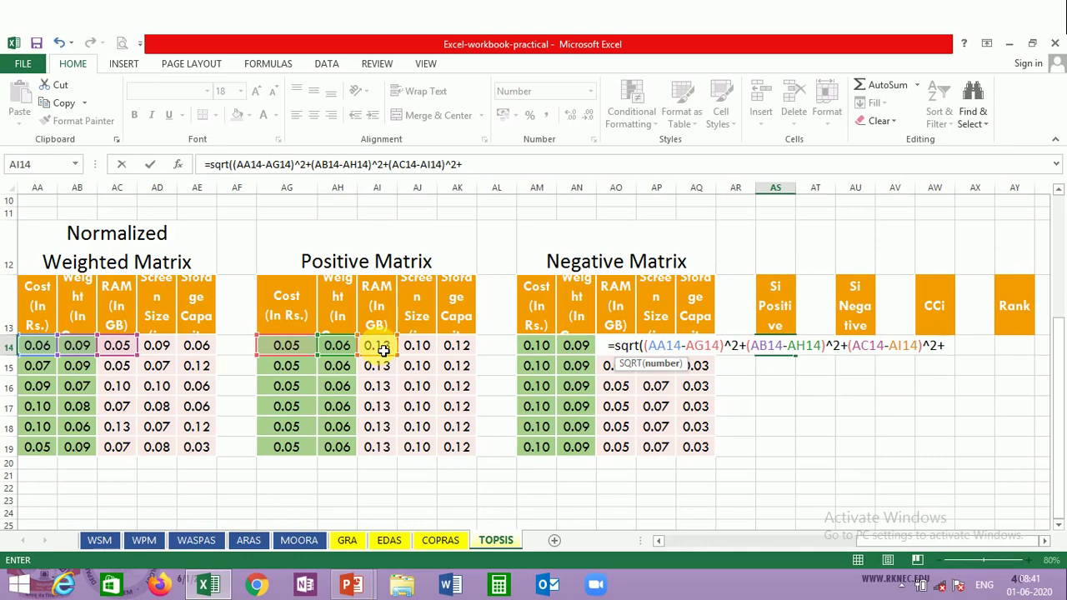
pyautogui.write('(')
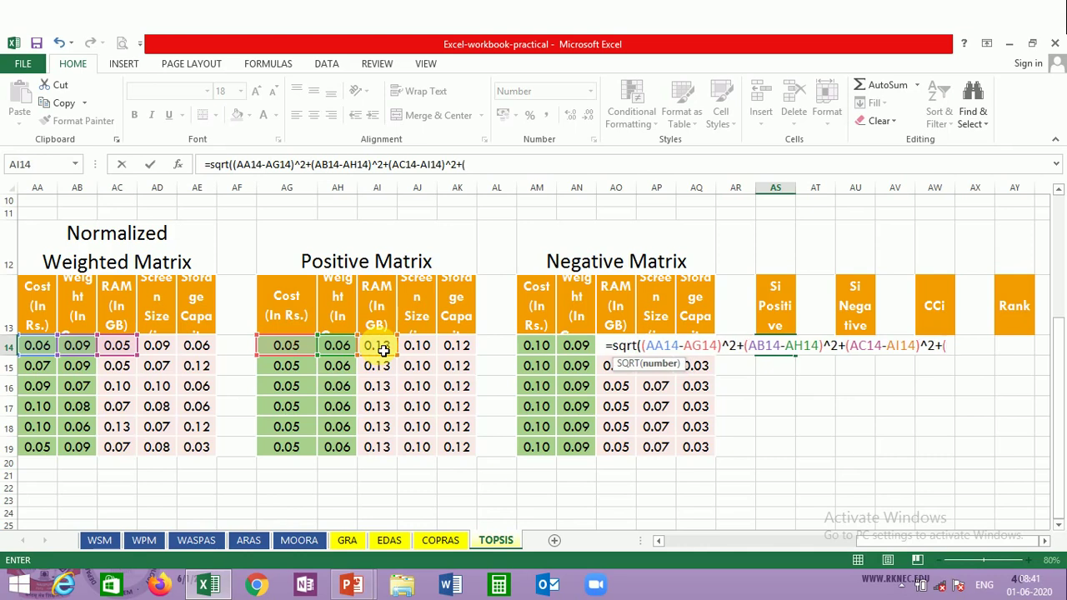
pyautogui.click(163, 348)
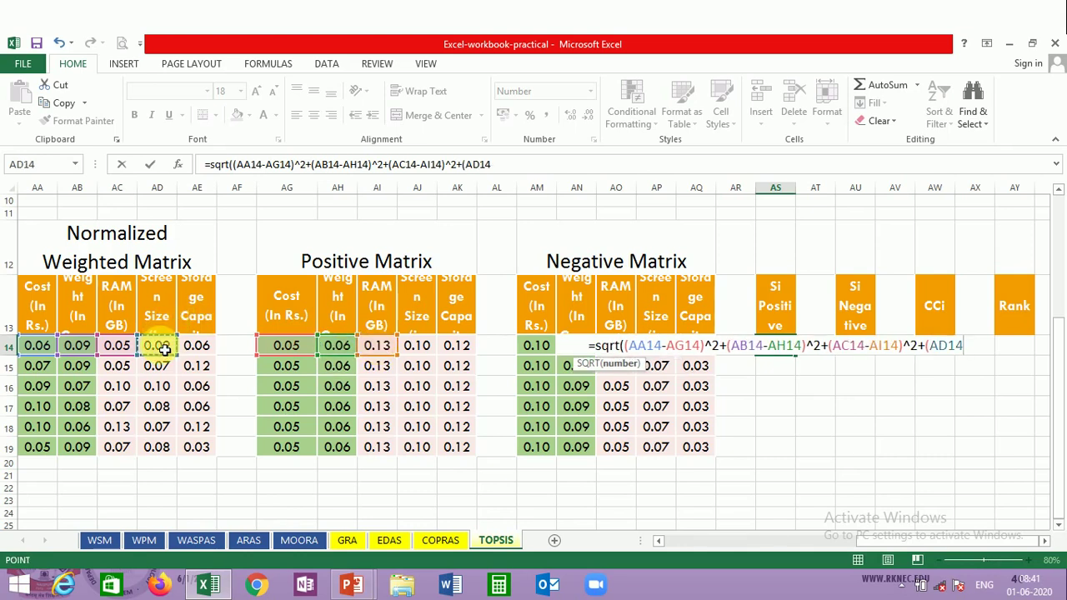
pyautogui.write('-')
pyautogui.click(421, 347)
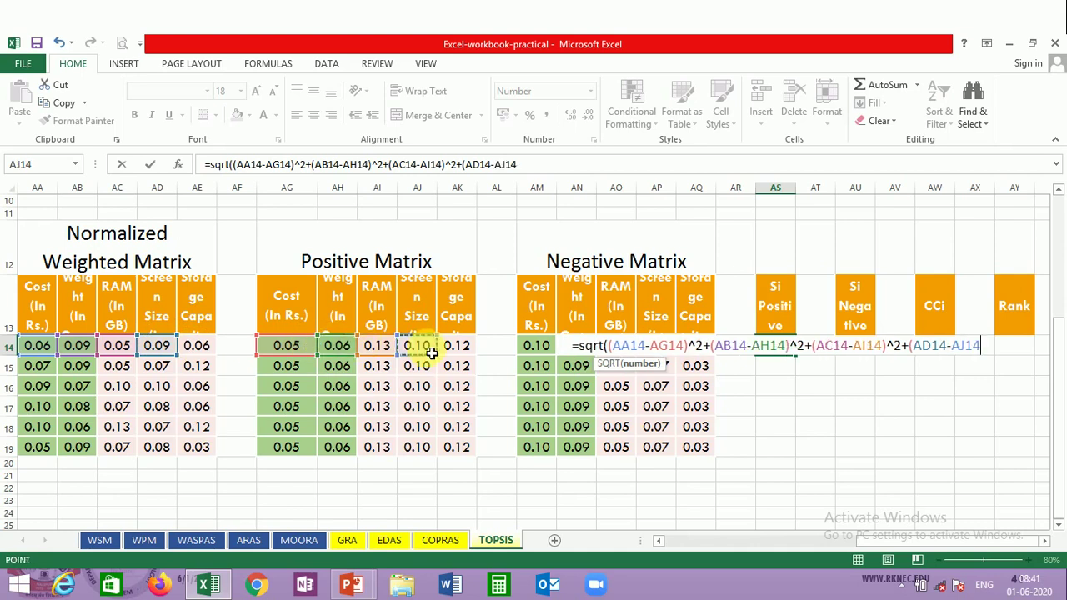
pyautogui.write(')^')
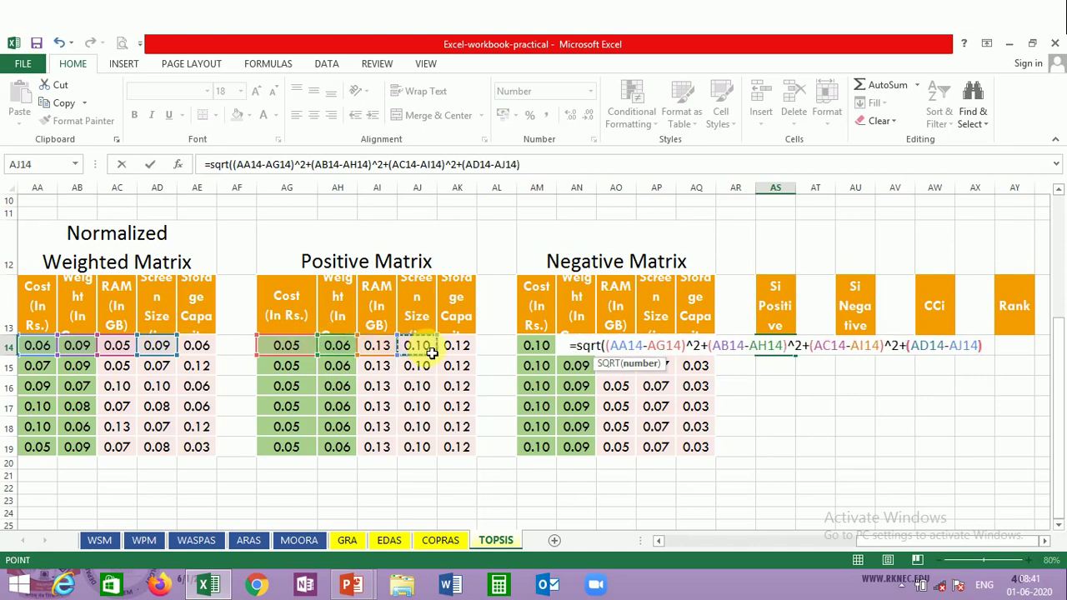
pyautogui.write('2')
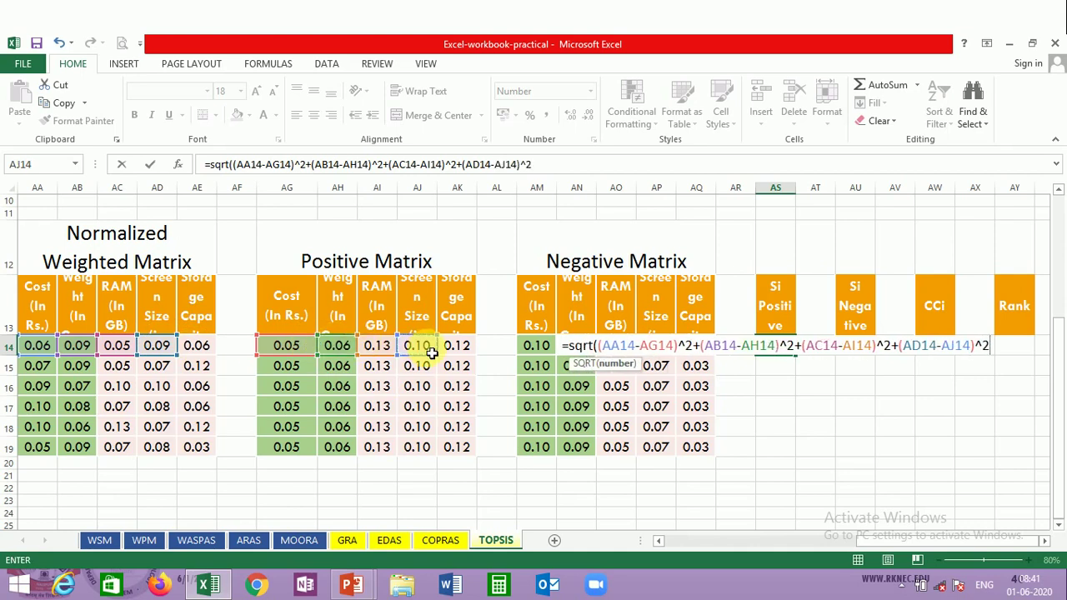
pyautogui.write('+')
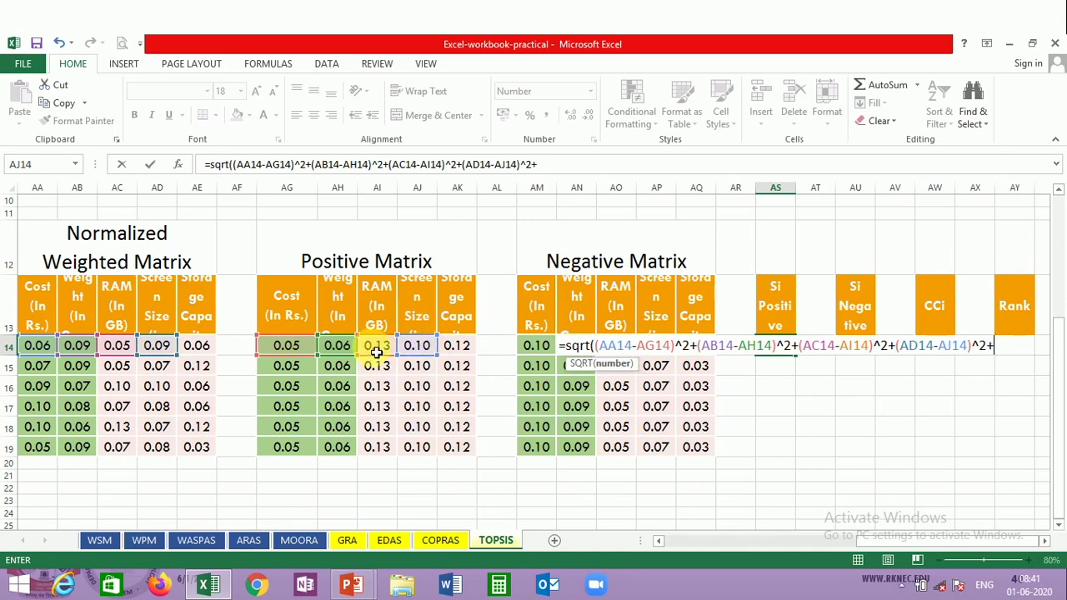
pyautogui.click(209, 346)
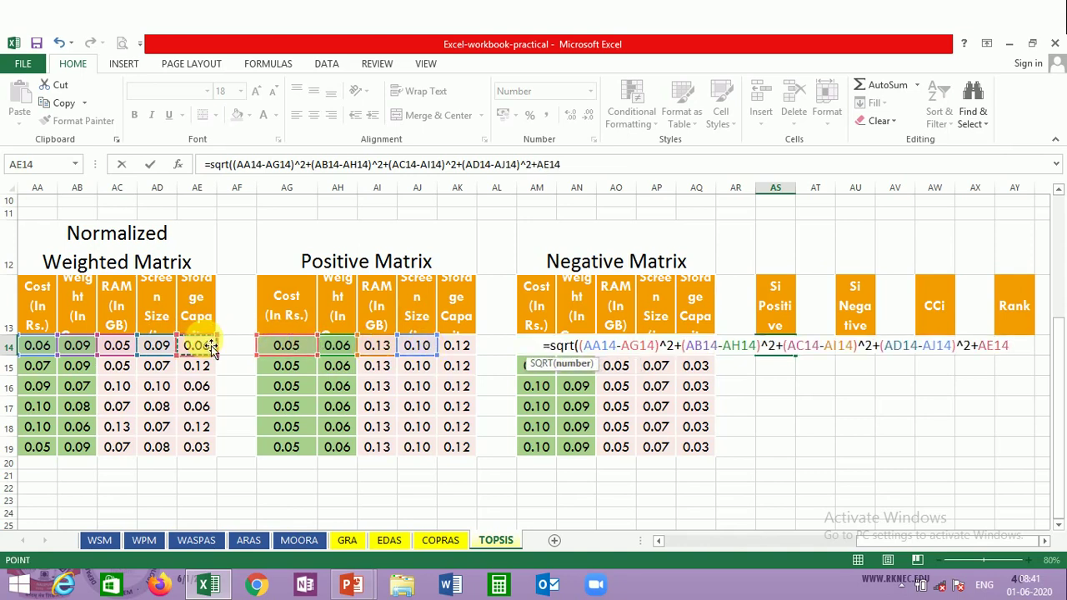
pyautogui.press('BackSpace')
pyautogui.press('BackSpace')
pyautogui.press('BackSpace')
pyautogui.press('BackSpace')
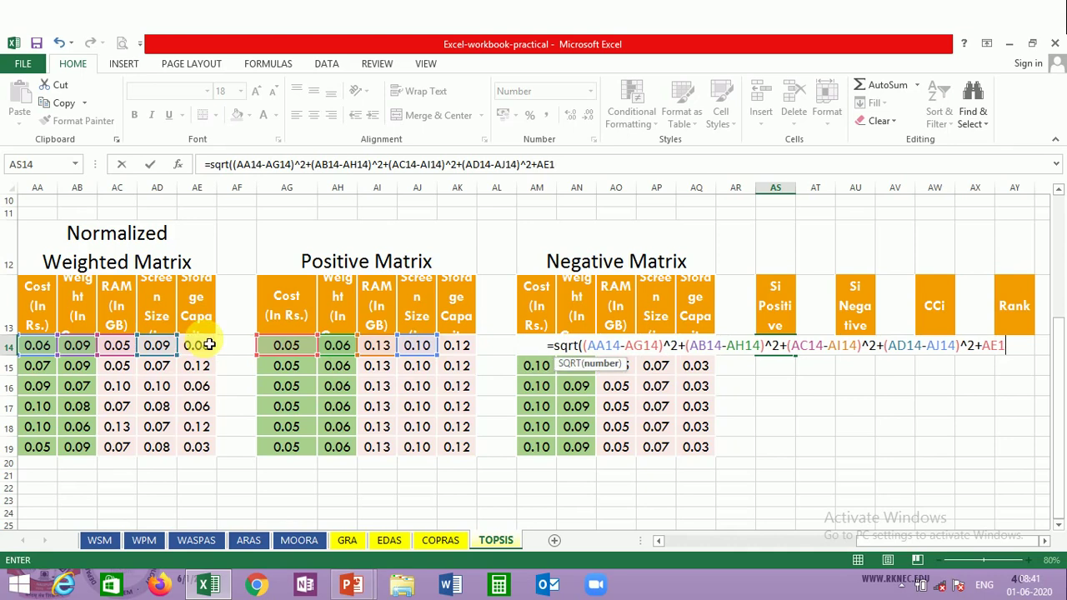
pyautogui.write('(')
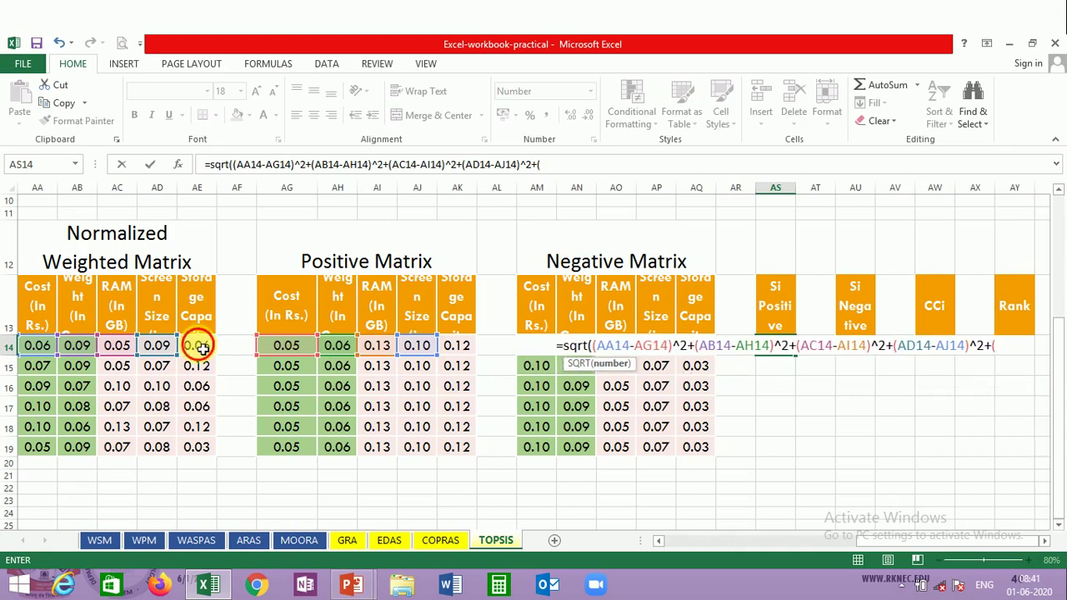
pyautogui.click(199, 345)
pyautogui.write('-')
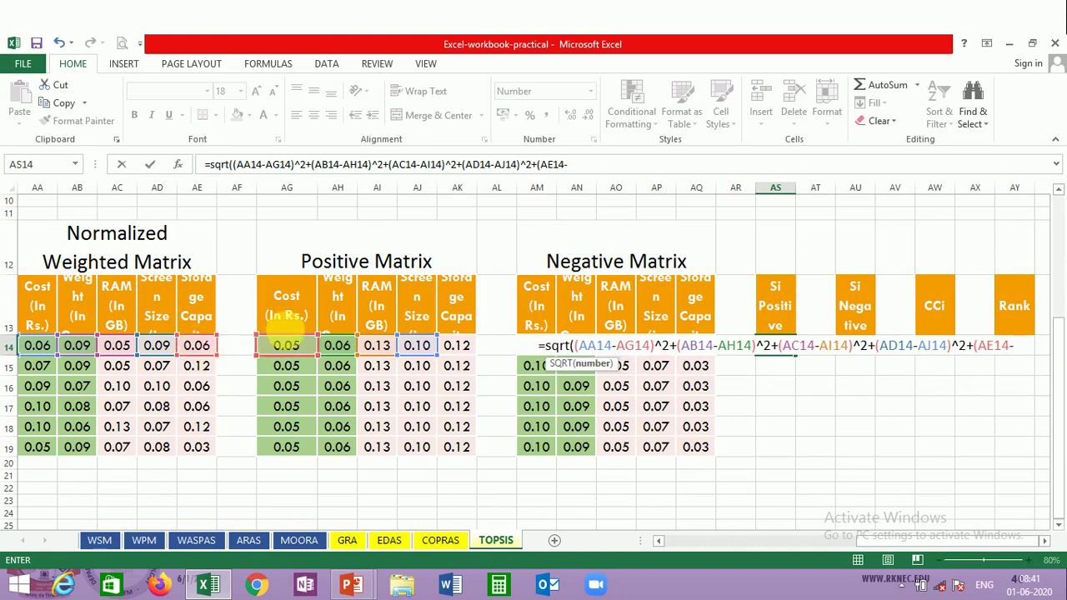
pyautogui.click(458, 346)
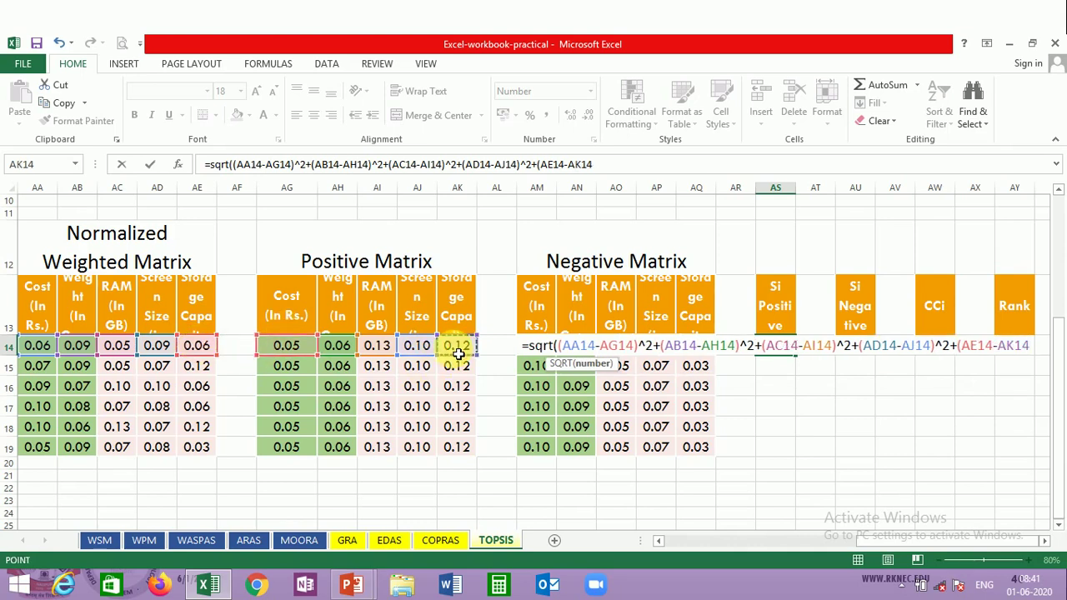
pyautogui.write(')')
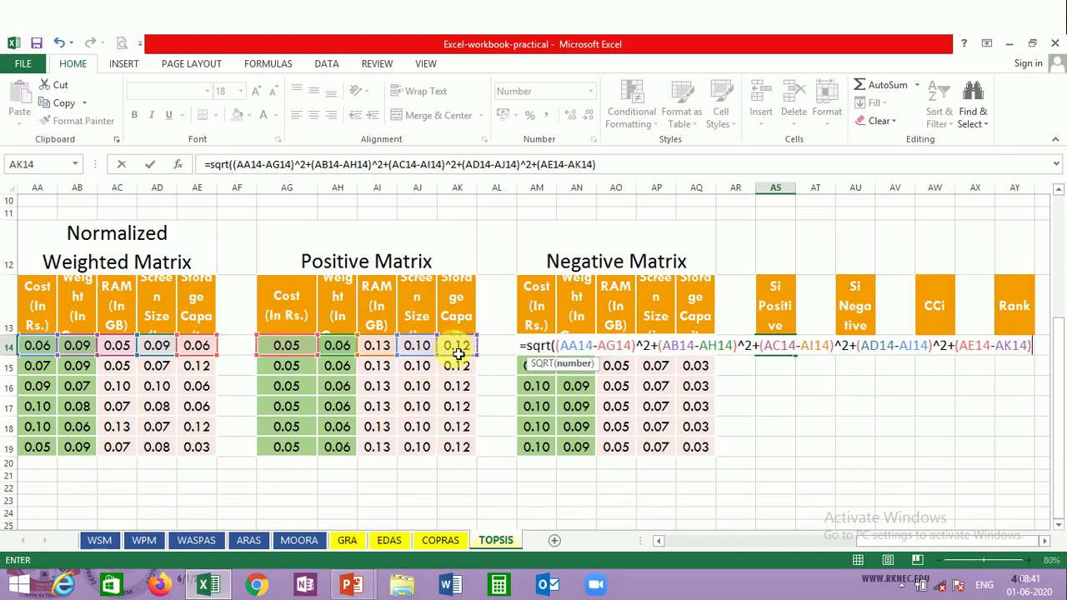
pyautogui.write('^2')
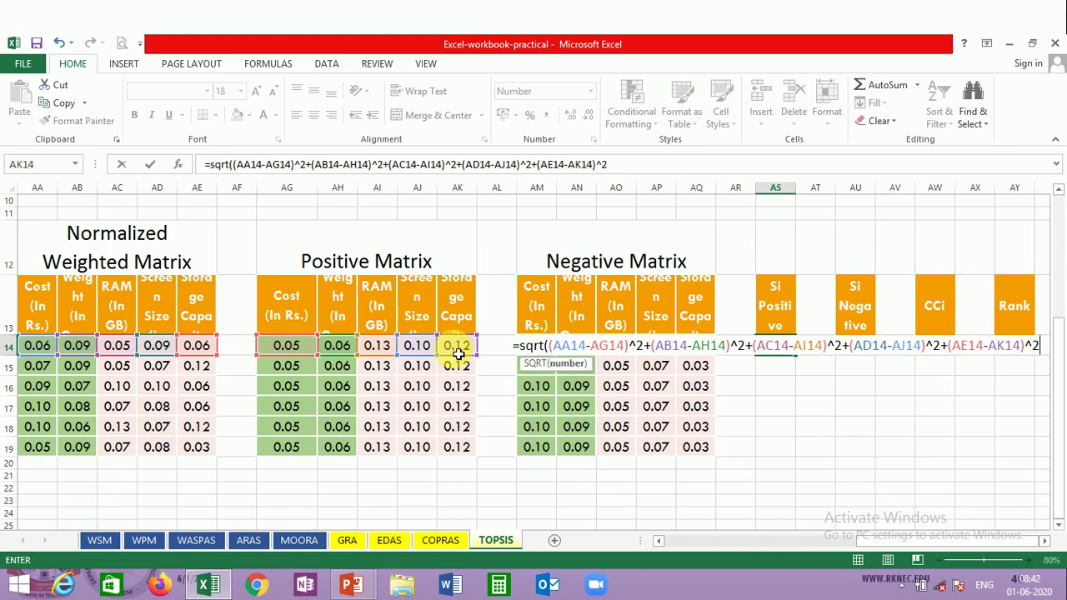
pyautogui.write(')')
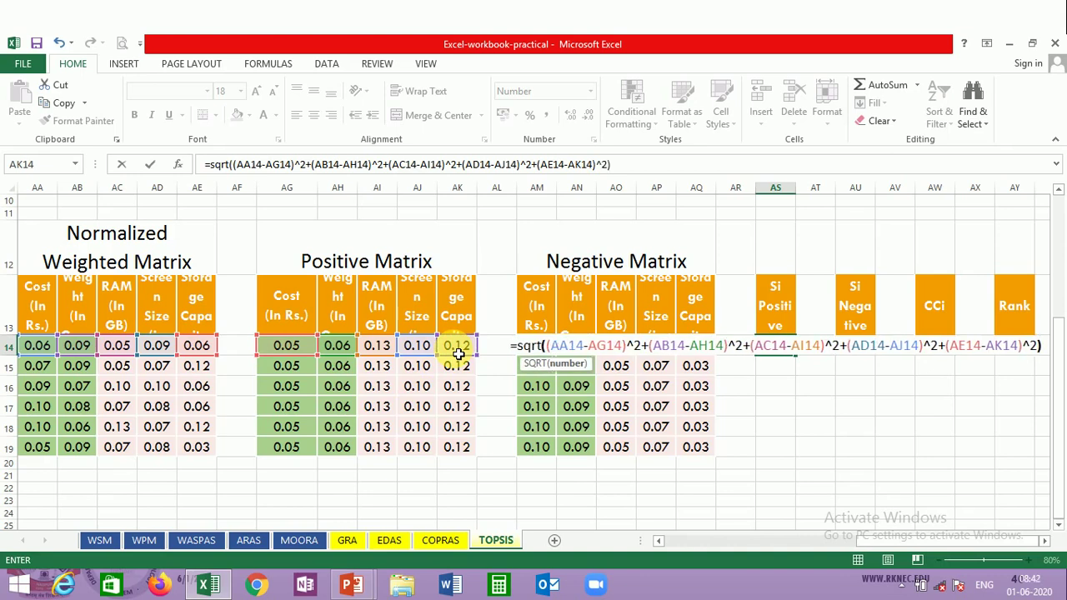
pyautogui.press('Return')
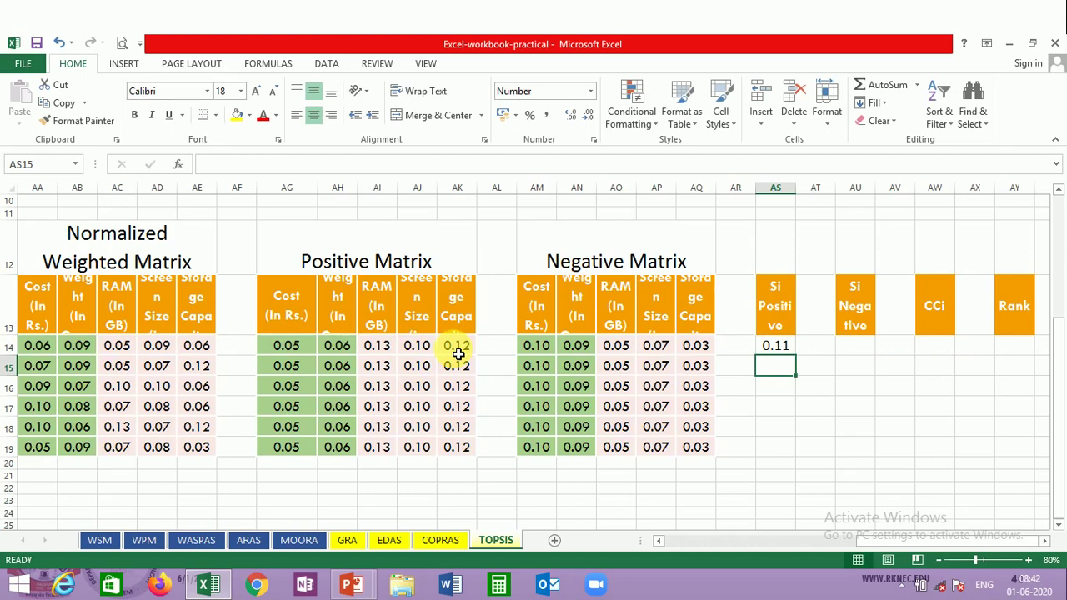
# Fill AS14's formula down to AS19, giving 0.11, 0.09, 0.08, 0.11, 0.06 and 0.12.
pyautogui.press('Up')
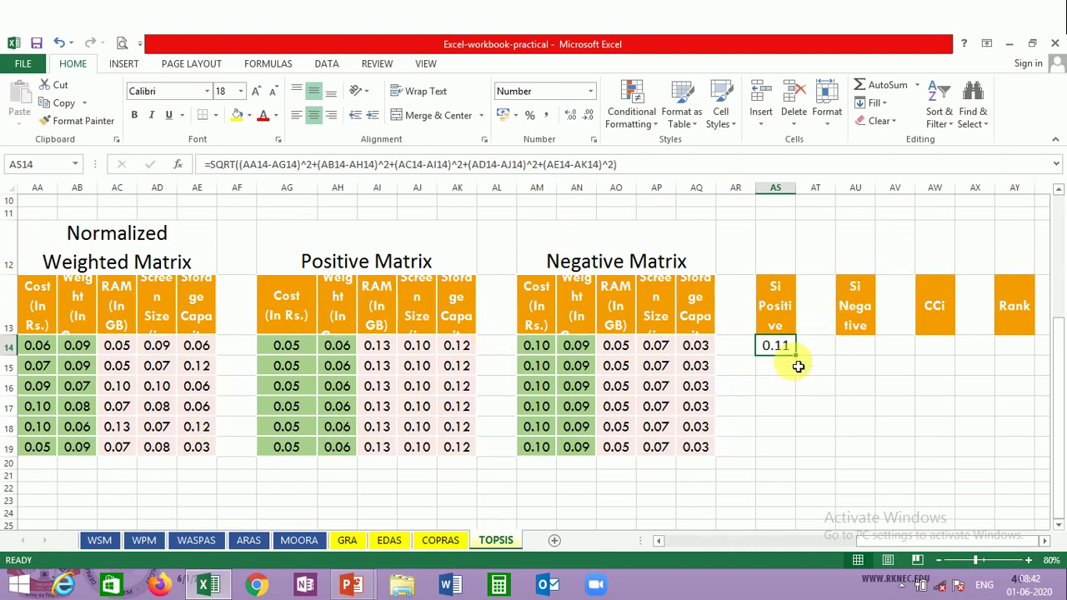
pyautogui.moveTo(800, 360); pyautogui.dragTo(794, 453)
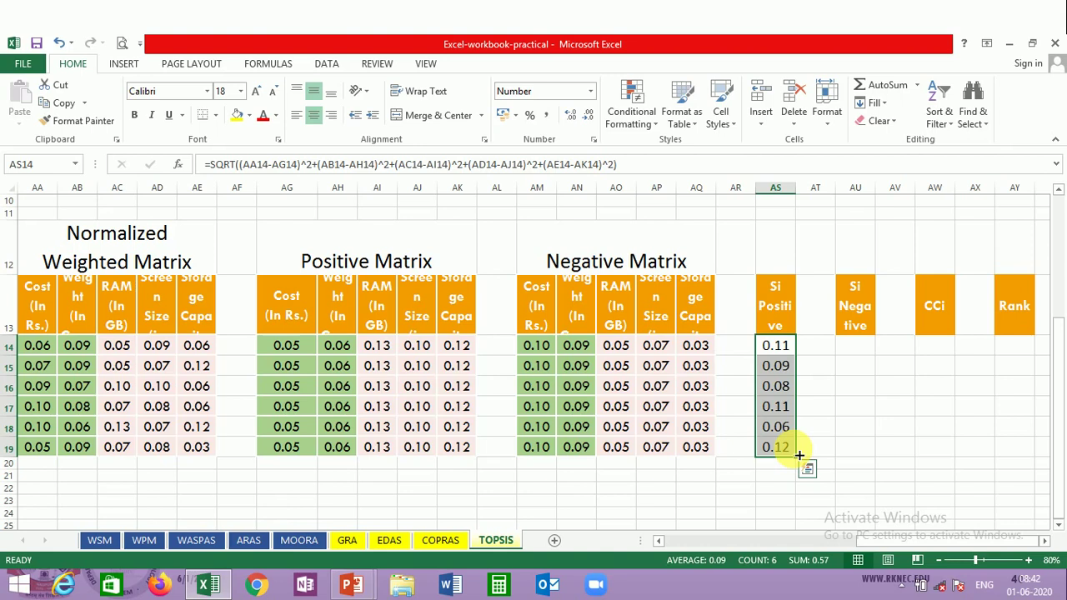
pyautogui.press('Up')
pyautogui.press('Down')
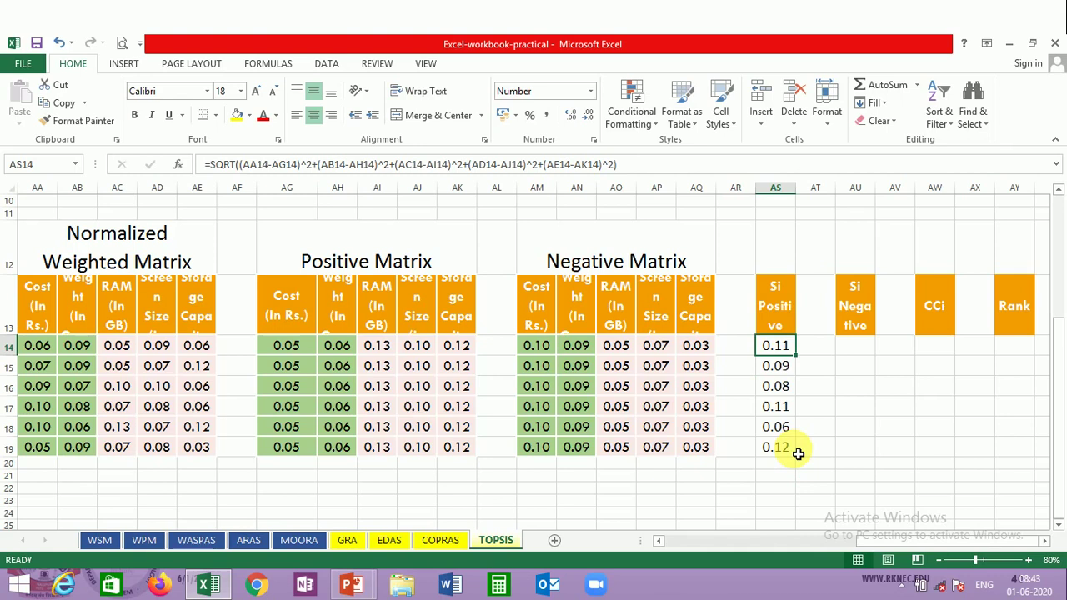
pyautogui.press('Right')
pyautogui.press('Right')
# Begin AU14's square-root formula with the squared differences AA14−AM14 and AB14−AN14.
pyautogui.write('=')
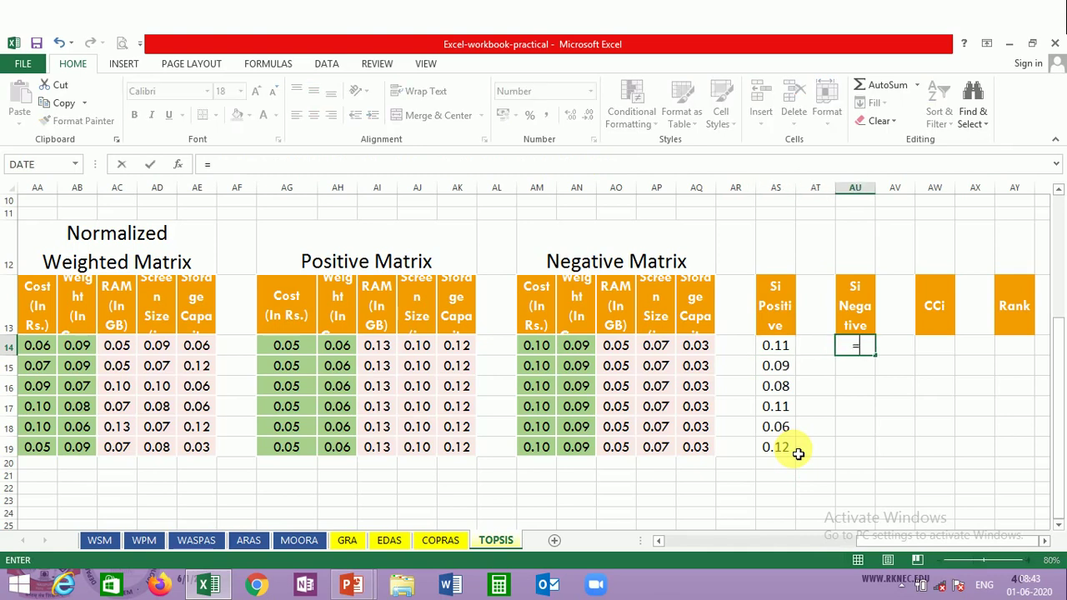
pyautogui.write('sq')
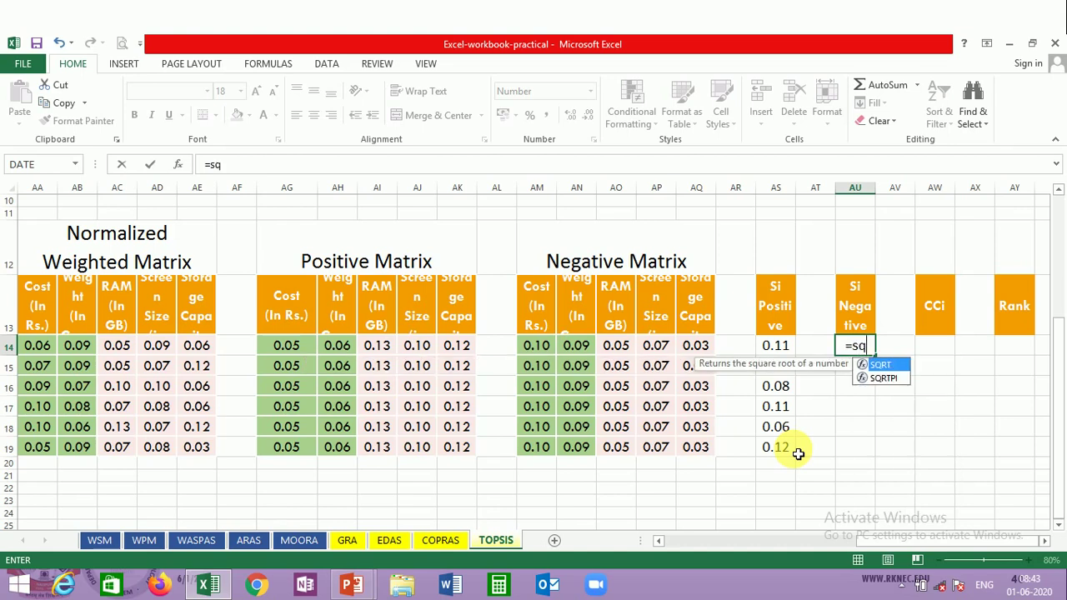
pyautogui.write('rt(')
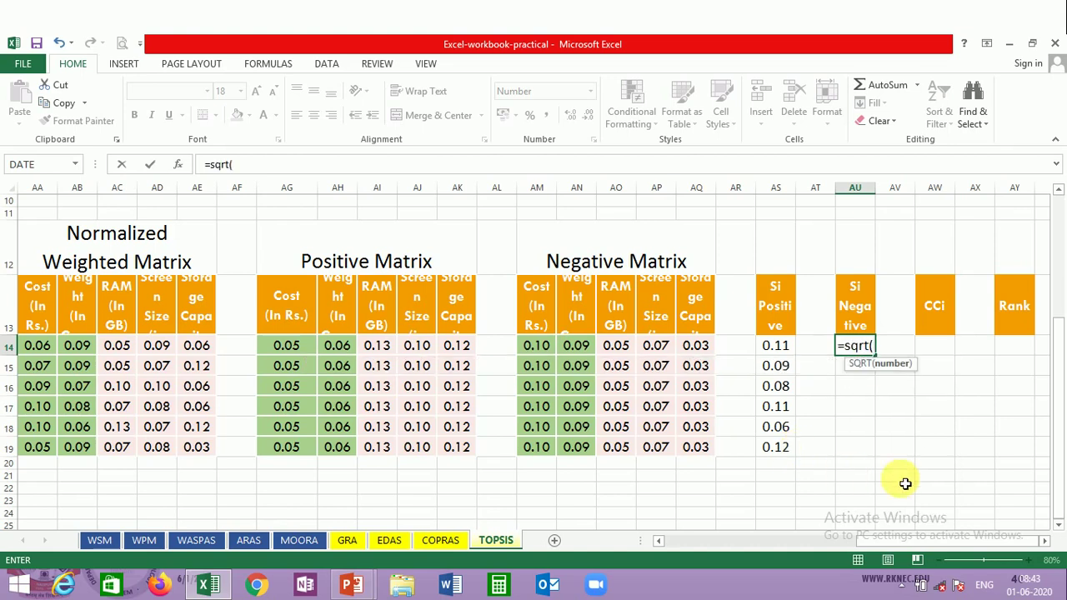
pyautogui.write('(')
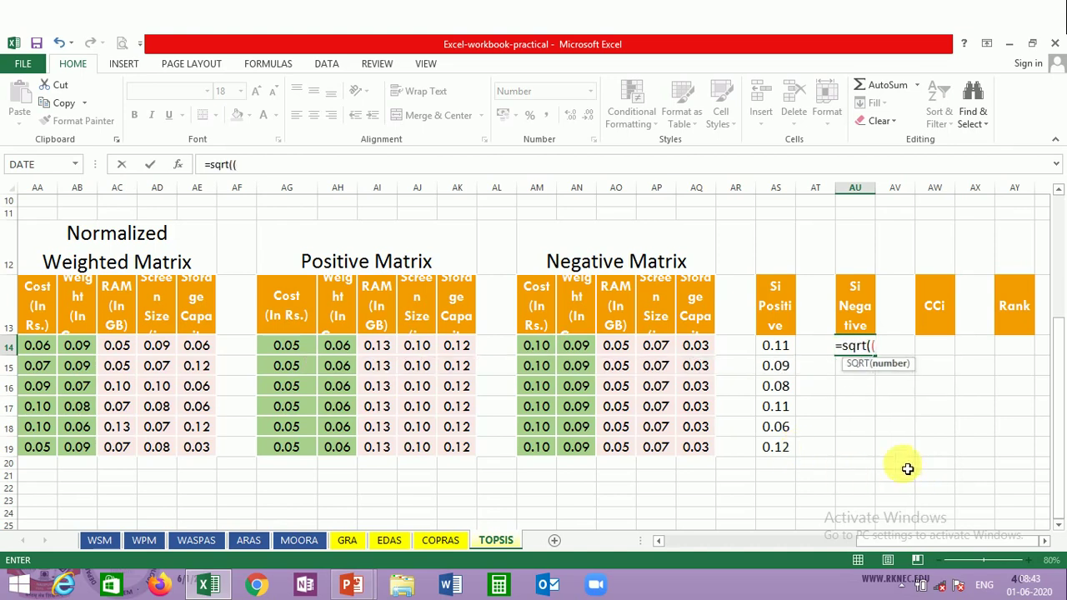
pyautogui.click(44, 348)
pyautogui.write('-')
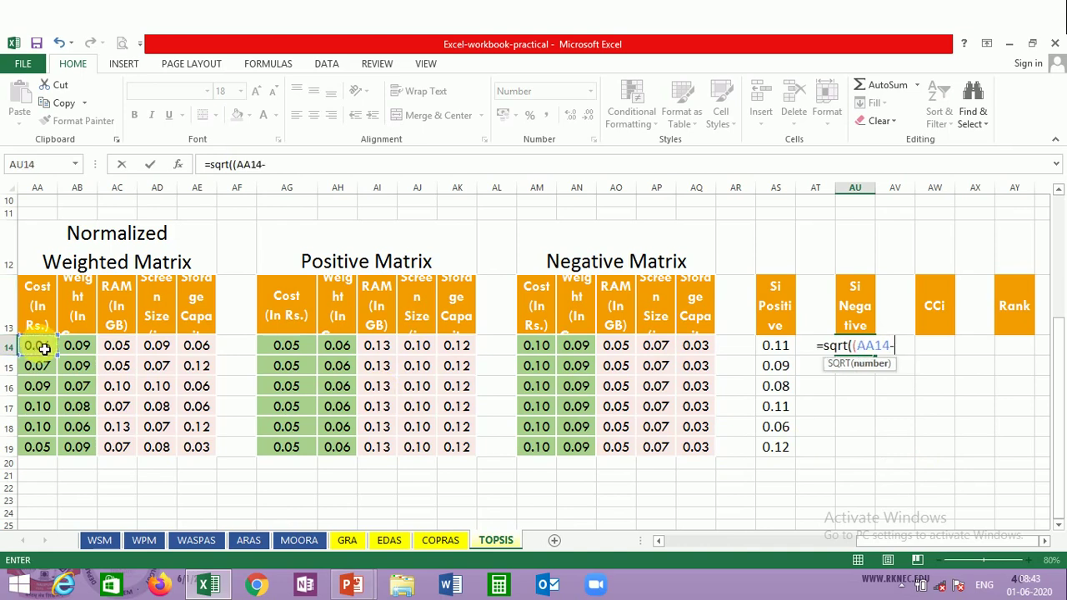
pyautogui.click(536, 350)
pyautogui.write(')^')
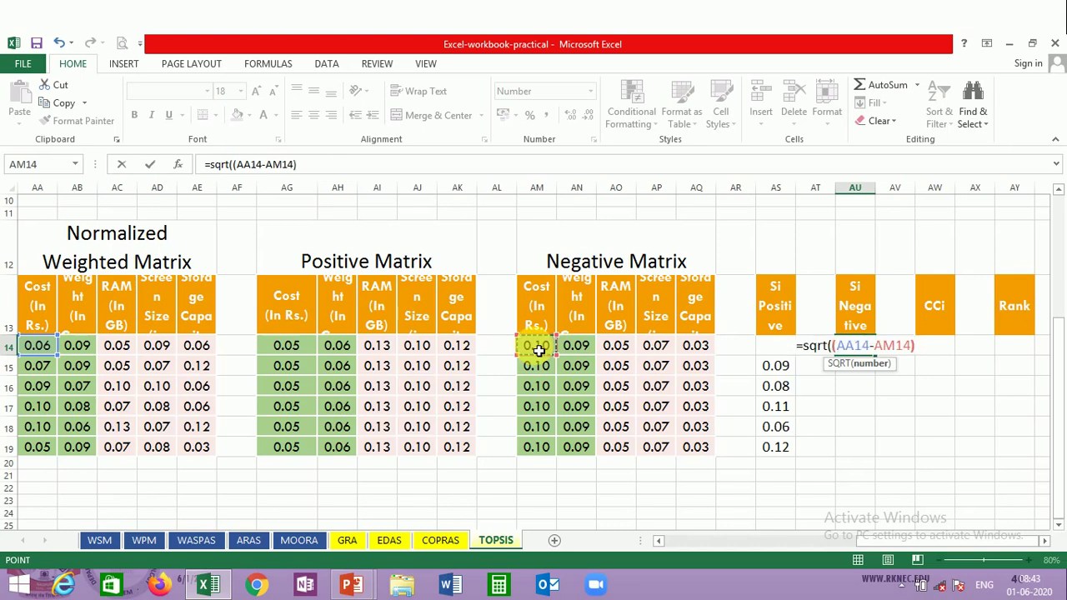
pyautogui.write('2')
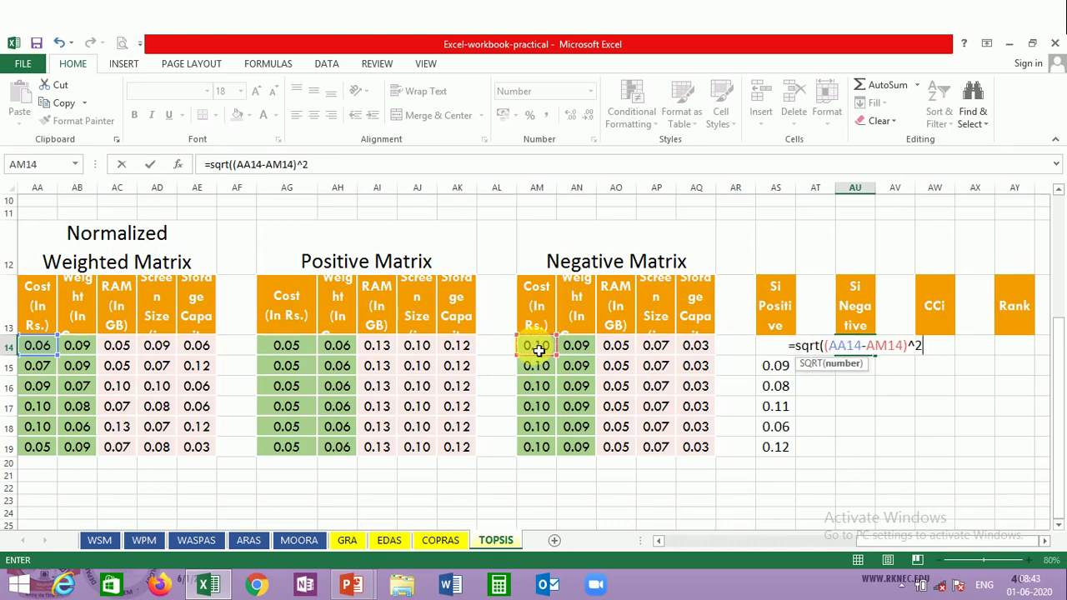
pyautogui.write('+')
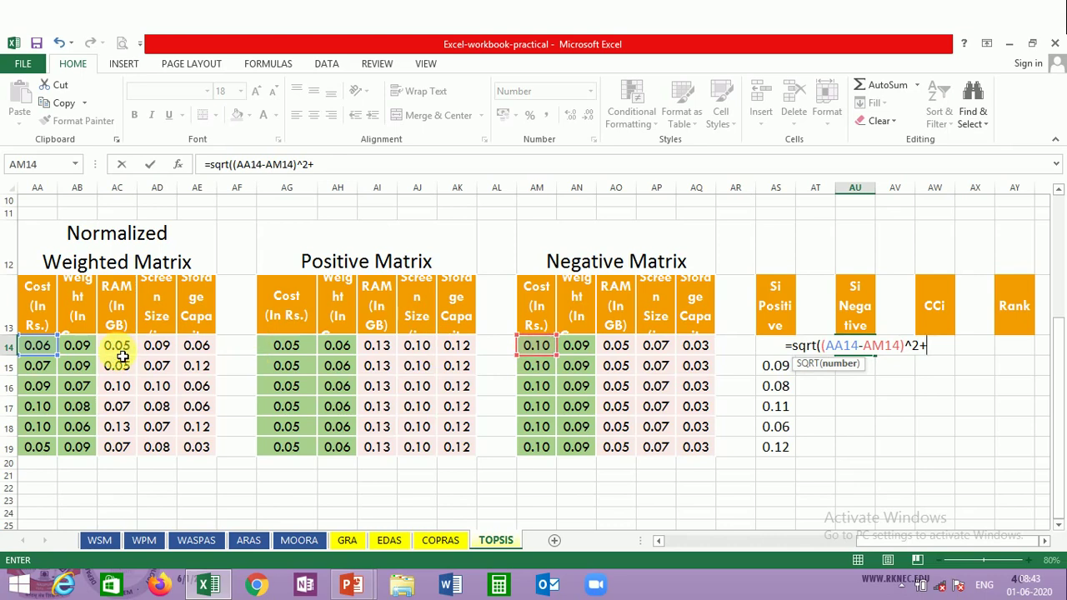
pyautogui.write('(')
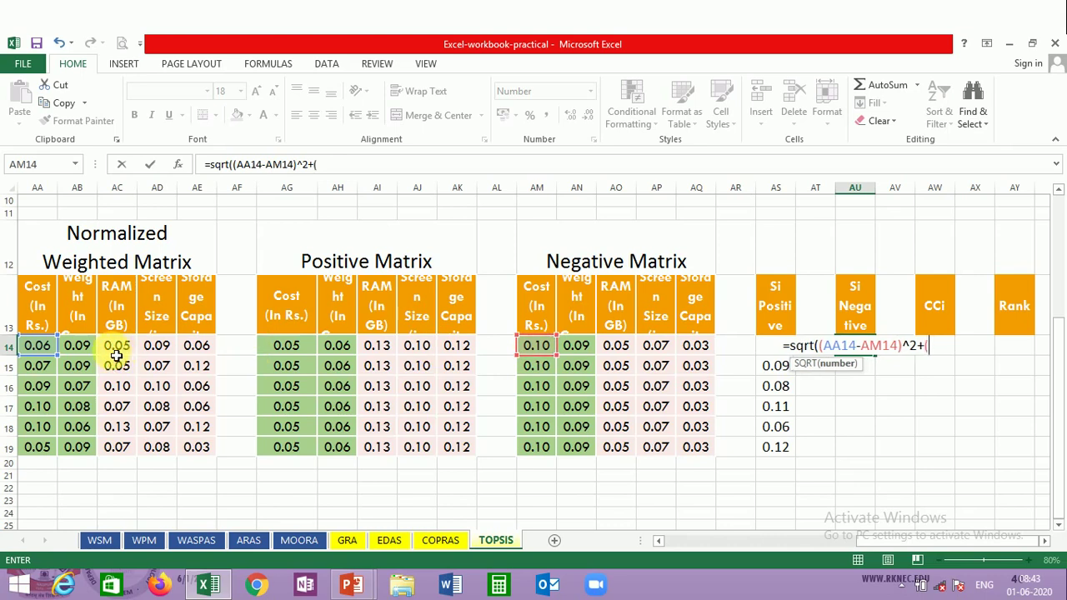
pyautogui.click(72, 350)
pyautogui.write('-')
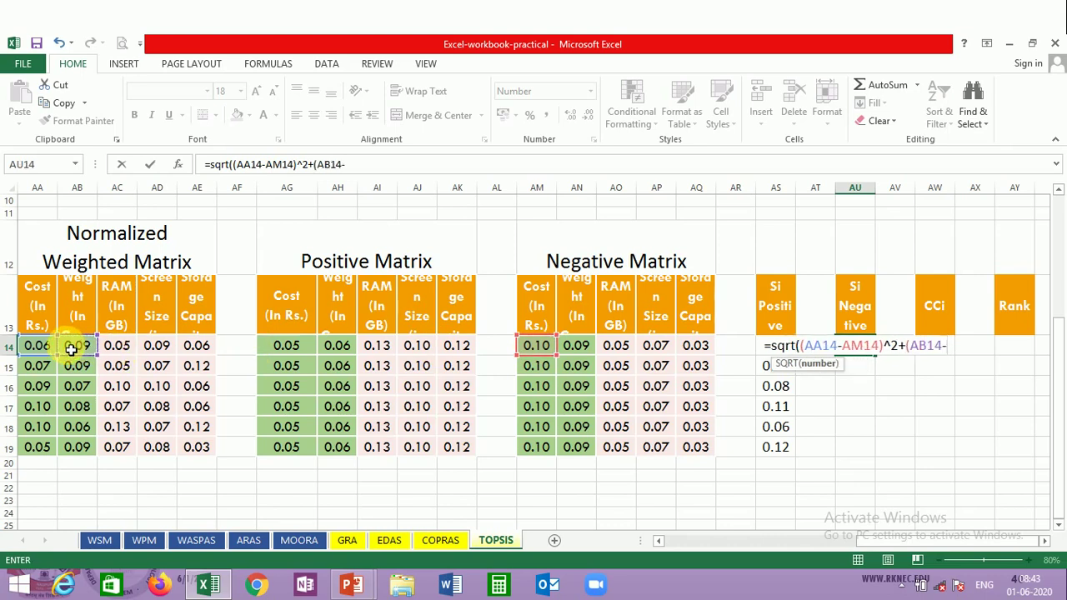
pyautogui.click(586, 353)
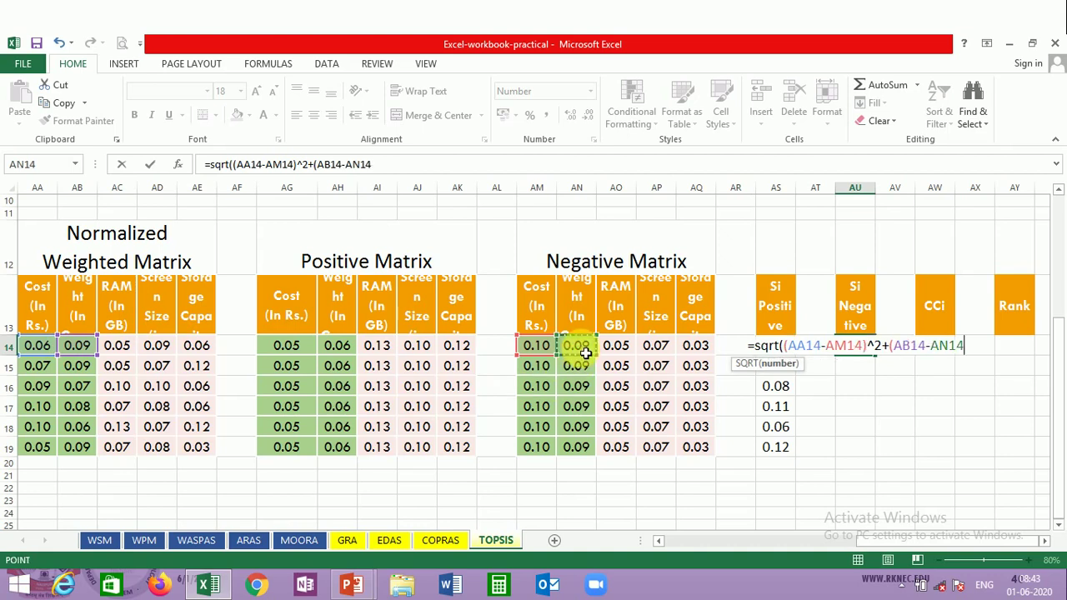
pyautogui.write(')')
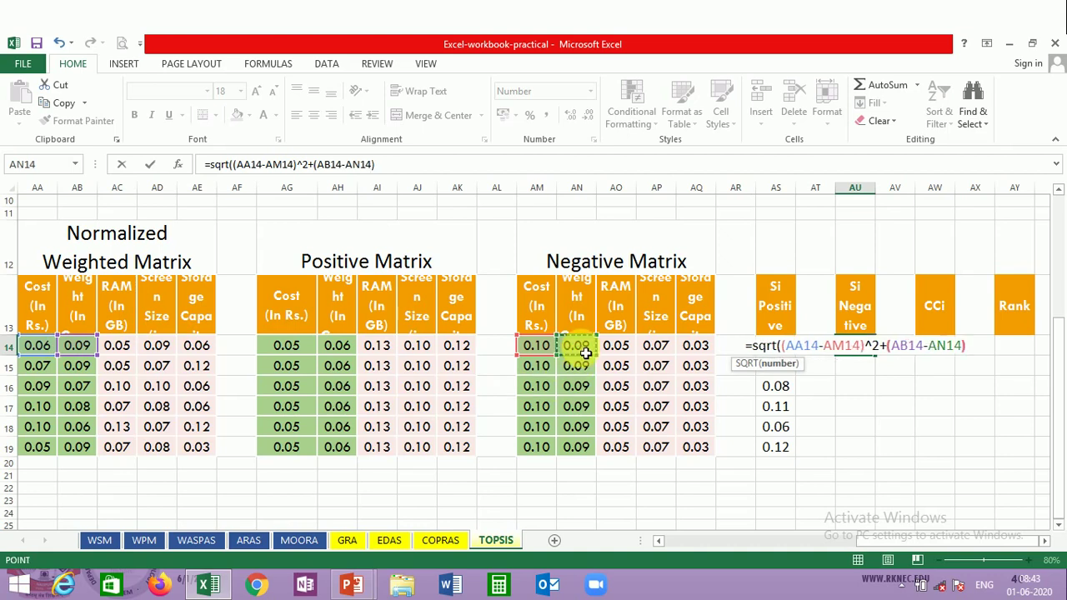
pyautogui.write('^2+')
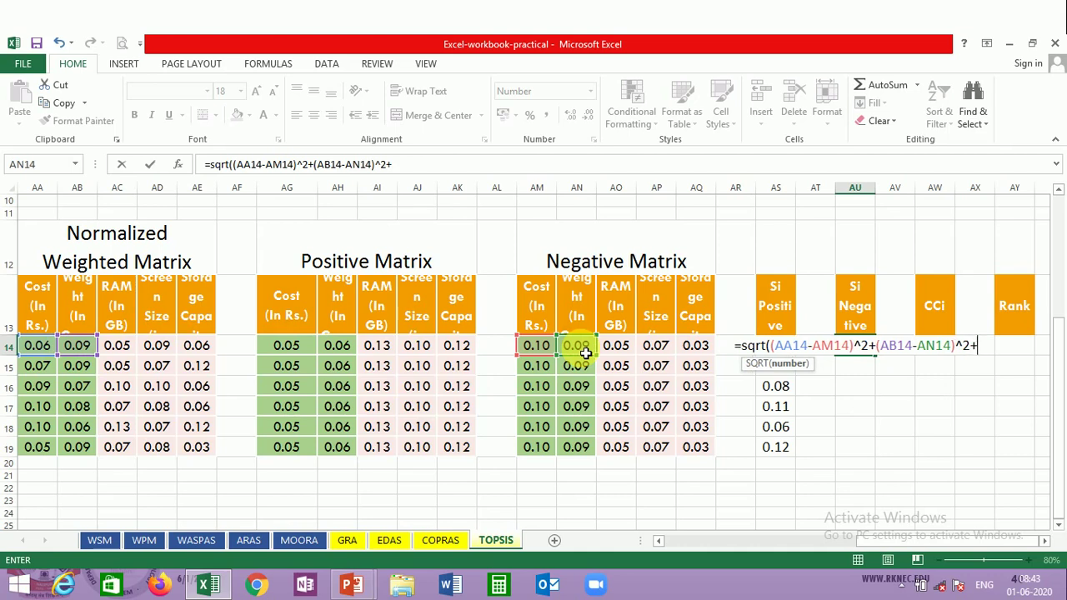
pyautogui.write('(')
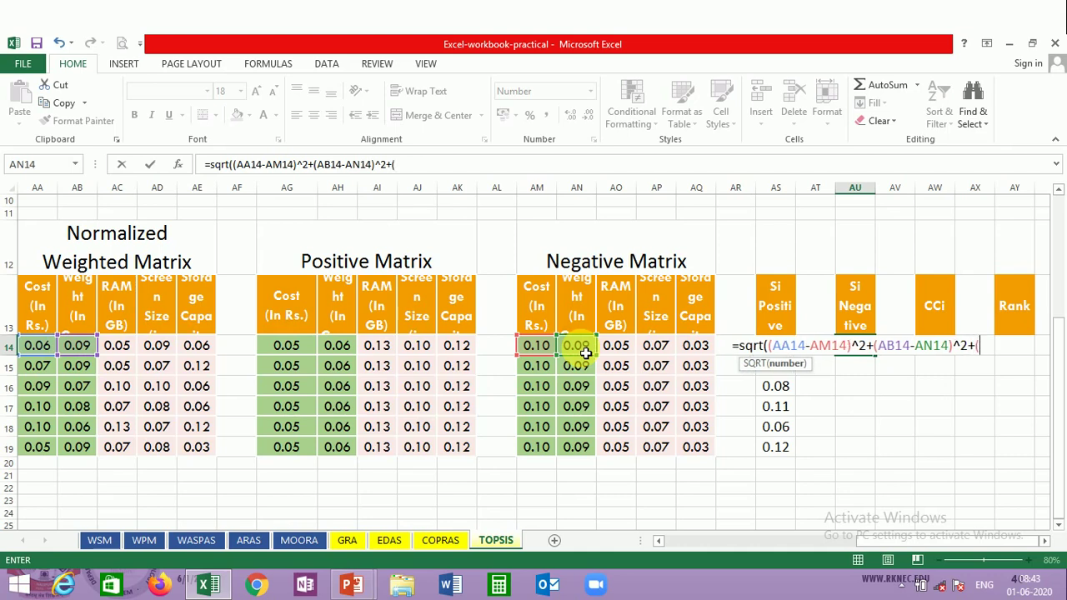
# Add the squared RAM and screen size terms AC14−AO14 and AD14−AP14.
pyautogui.click(131, 350)
pyautogui.write('-')
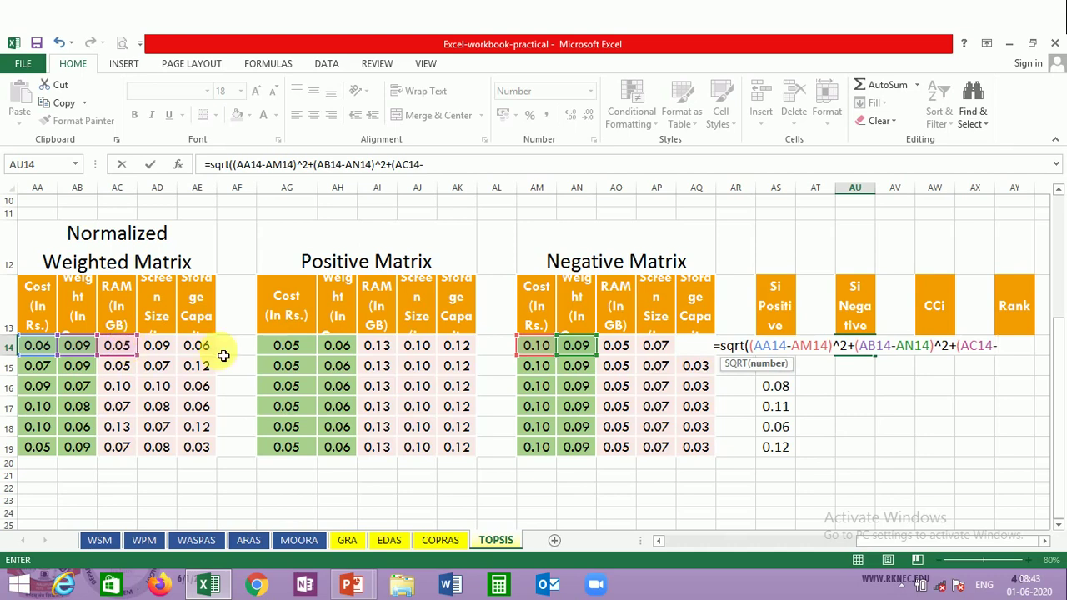
pyautogui.click(631, 352)
pyautogui.write(')^')
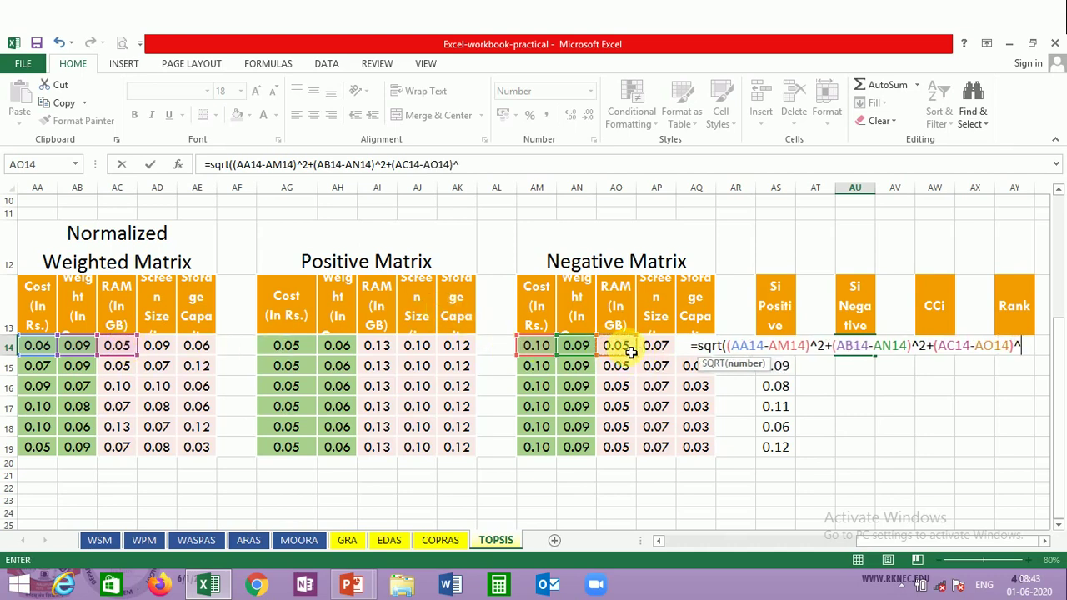
pyautogui.write('2+')
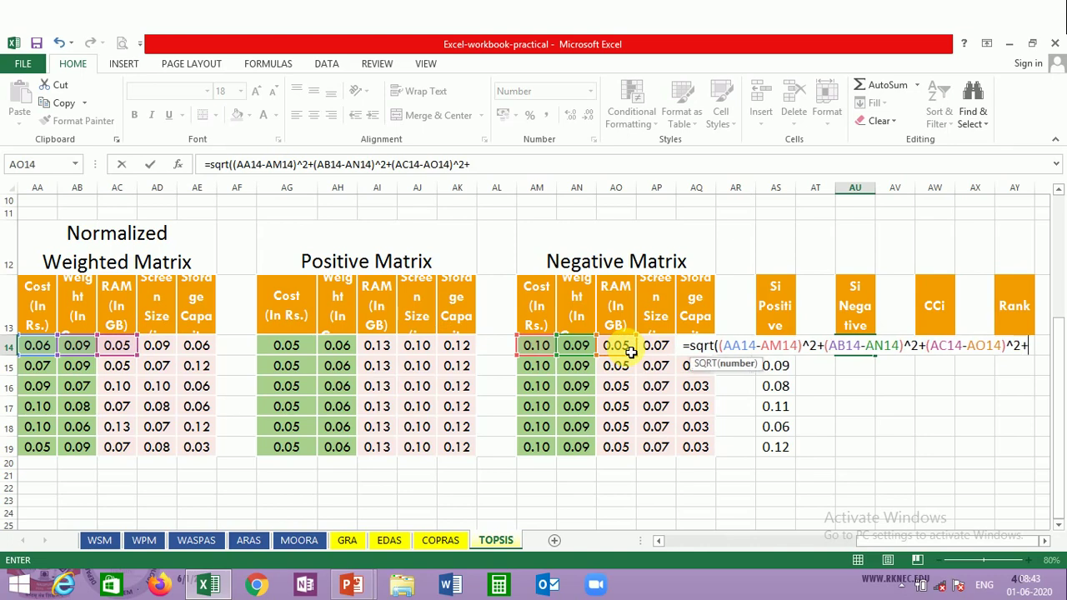
pyautogui.click(162, 349)
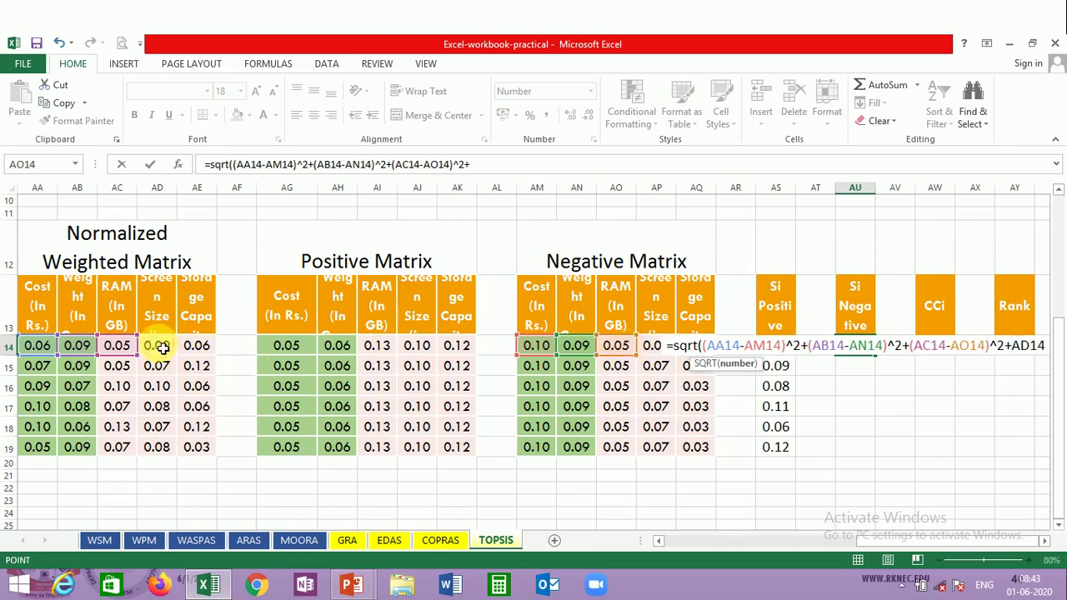
pyautogui.press('BackSpace')
pyautogui.press('BackSpace')
pyautogui.press('BackSpace')
pyautogui.press('BackSpace')
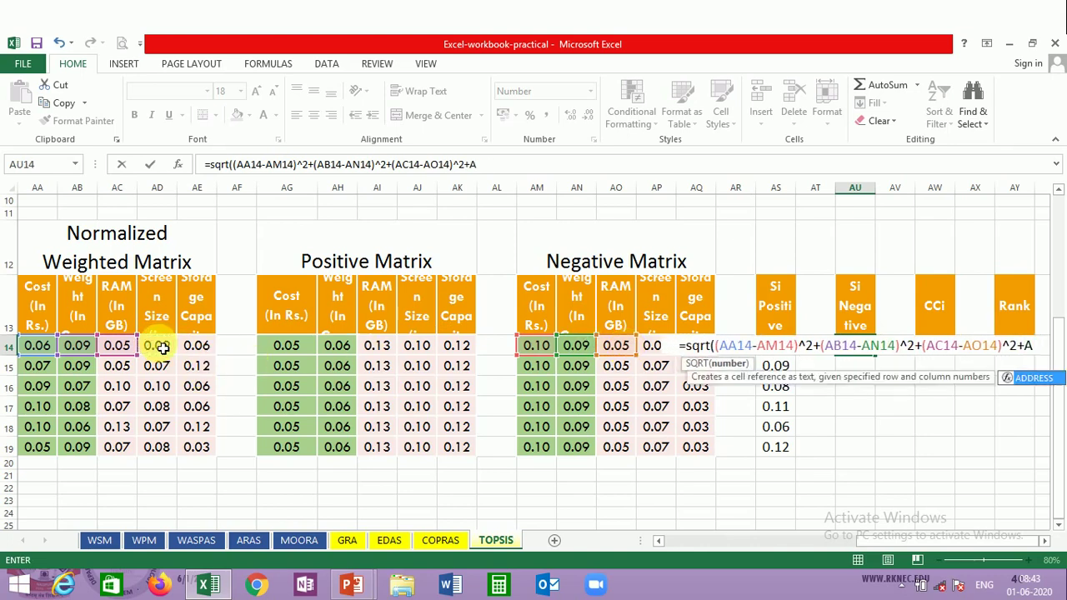
pyautogui.write('(')
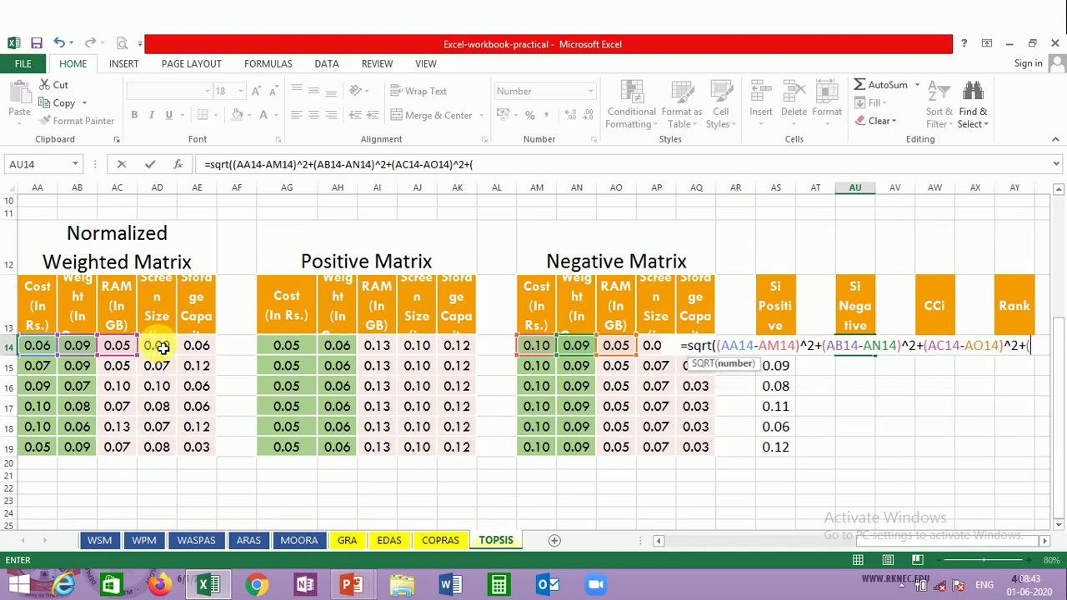
pyautogui.click(162, 349)
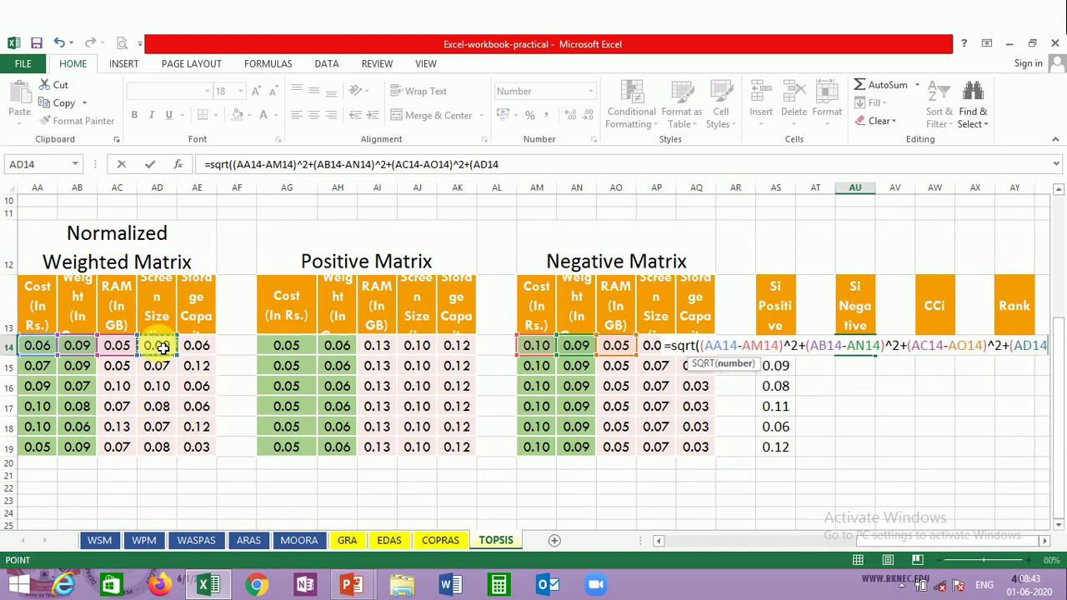
pyautogui.write('-')
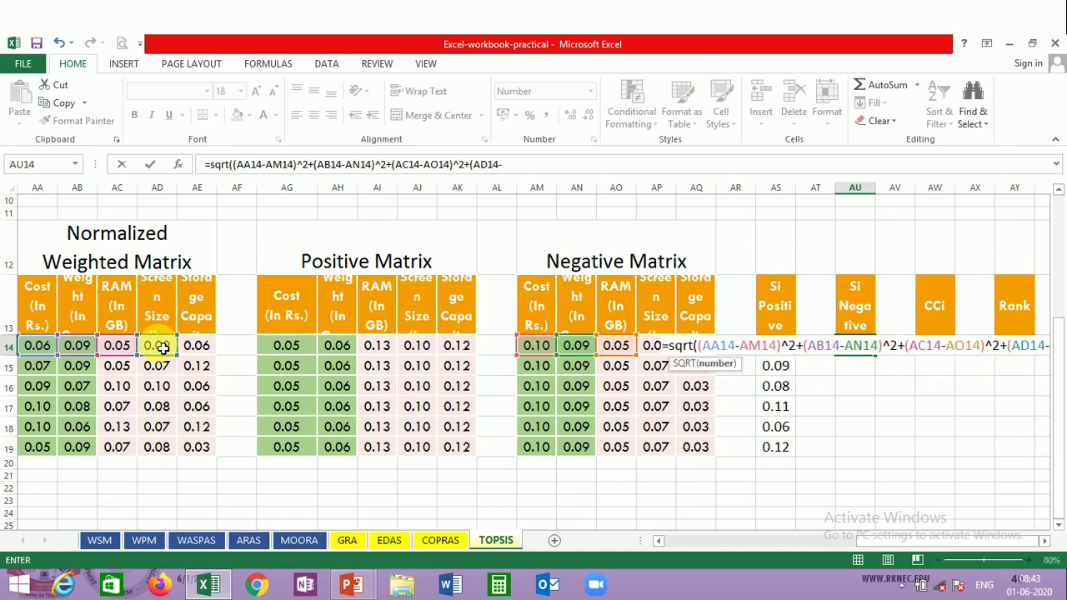
pyautogui.click(656, 351)
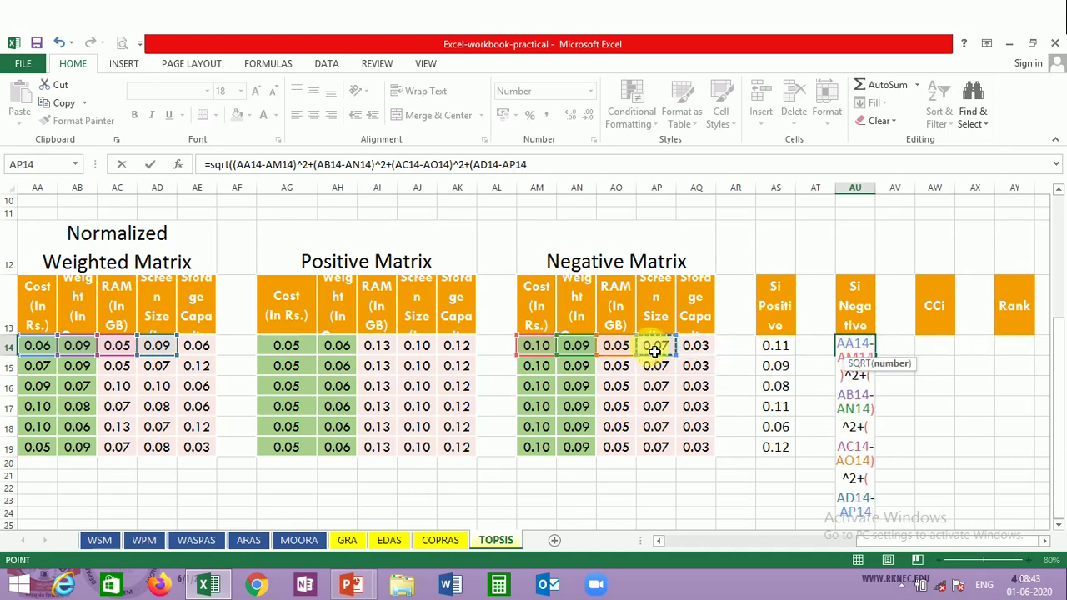
pyautogui.write(')')
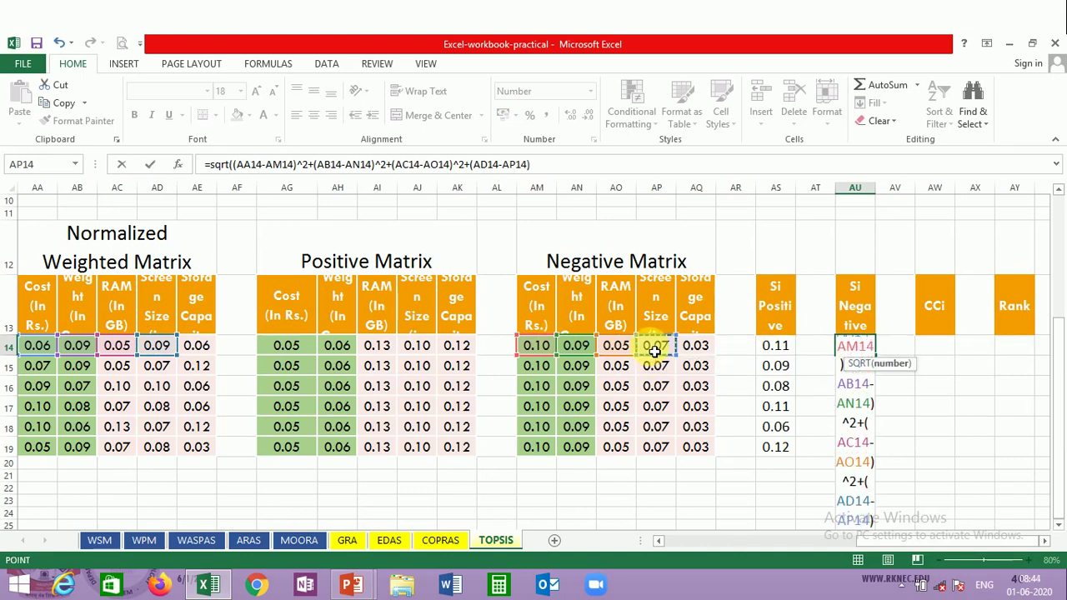
pyautogui.write('^2')
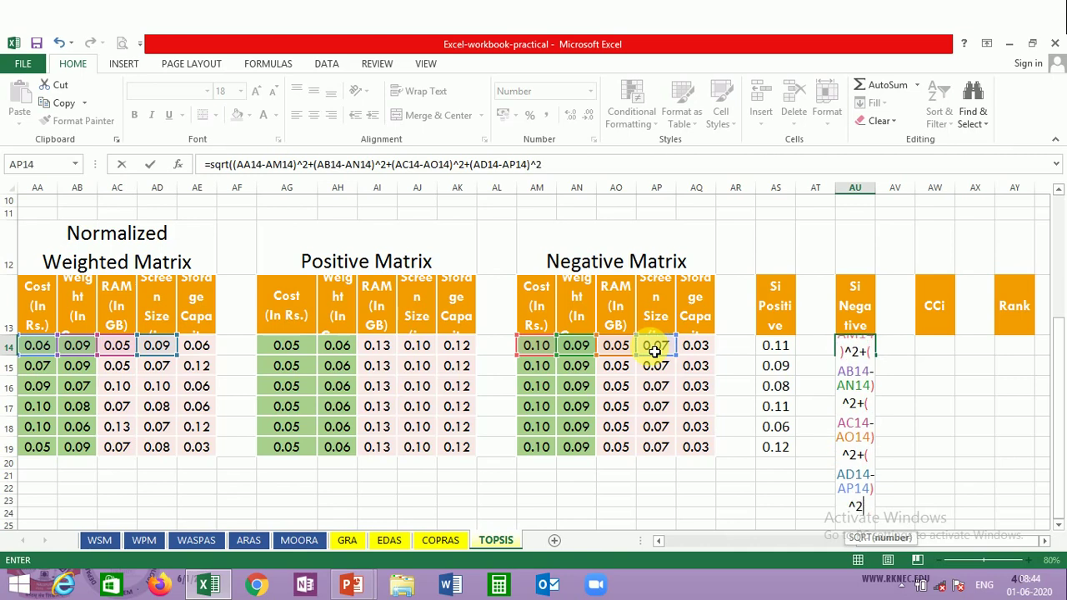
pyautogui.write('+(')
# Finish with the squared AE14−AQ14 term, close the square root and commit the formula.
pyautogui.press('super+c')
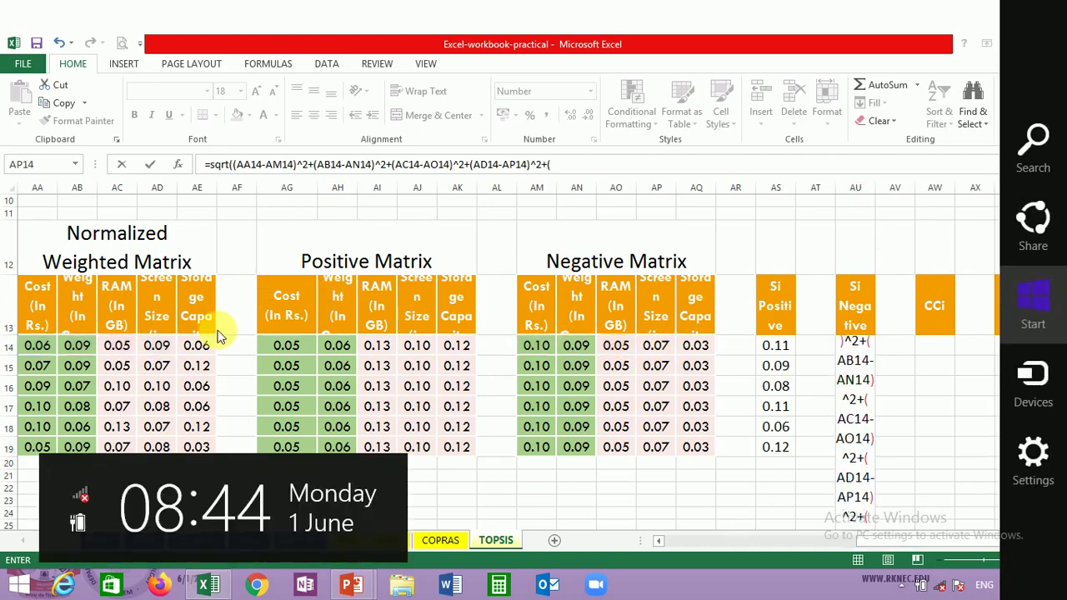
pyautogui.click(197, 345)
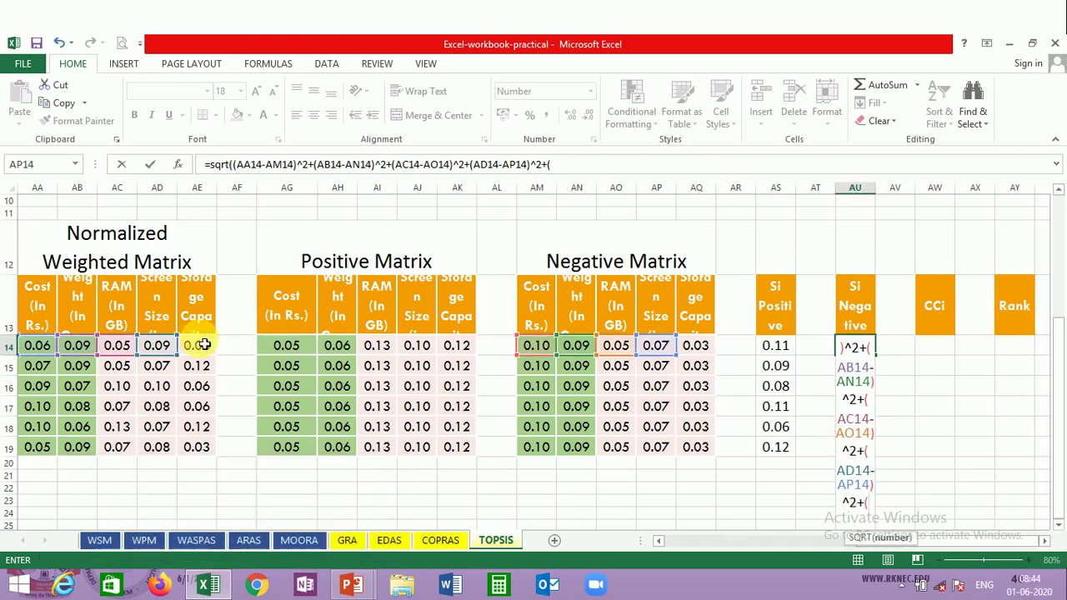
pyautogui.click(204, 345)
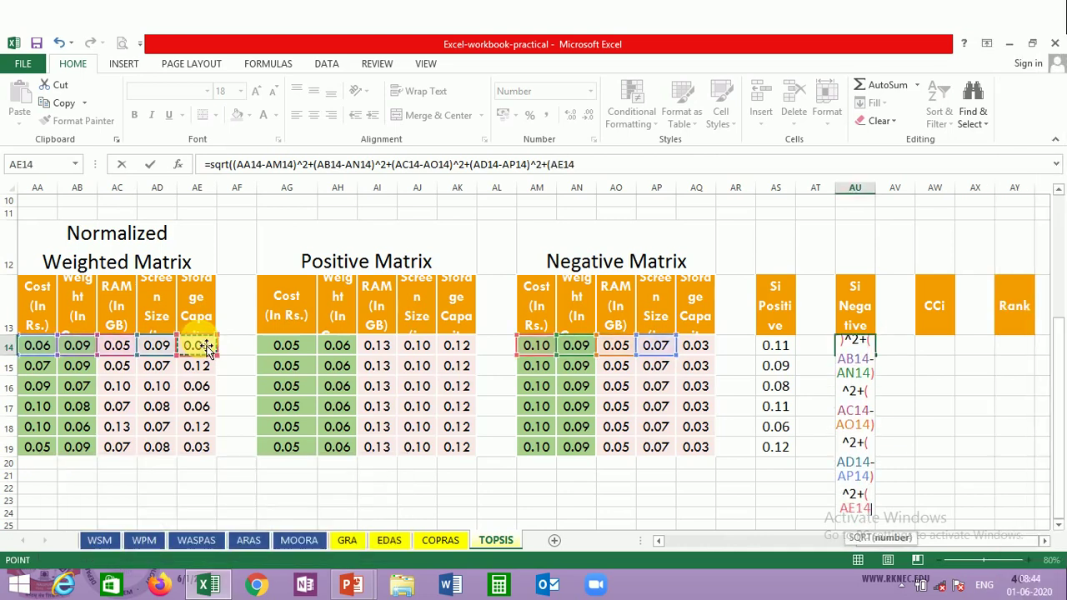
pyautogui.write('-')
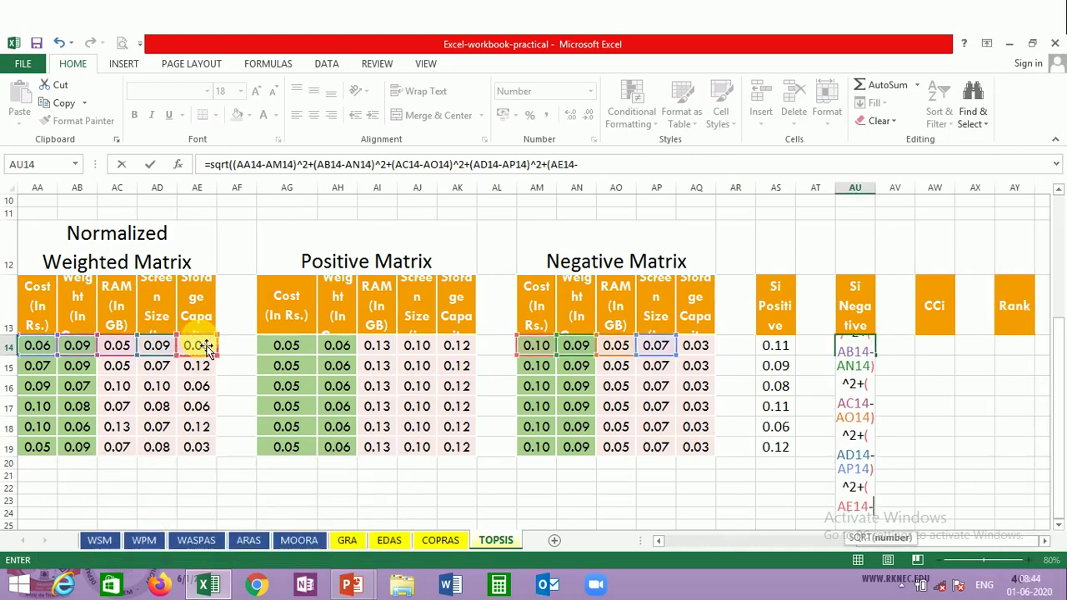
pyautogui.click(696, 352)
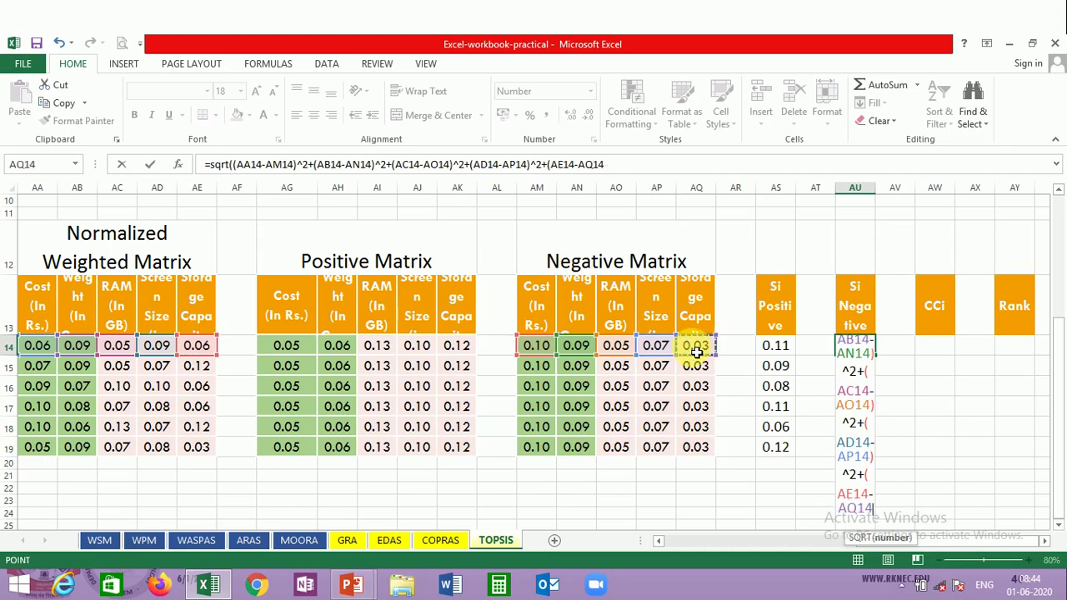
pyautogui.write(')^')
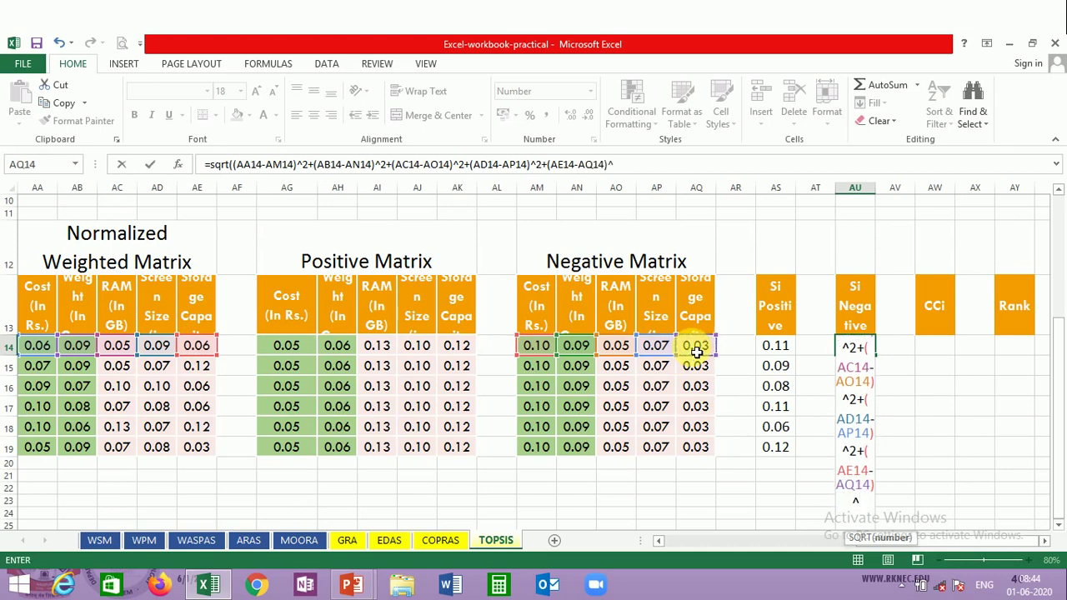
pyautogui.write('2)')
pyautogui.press('Return')
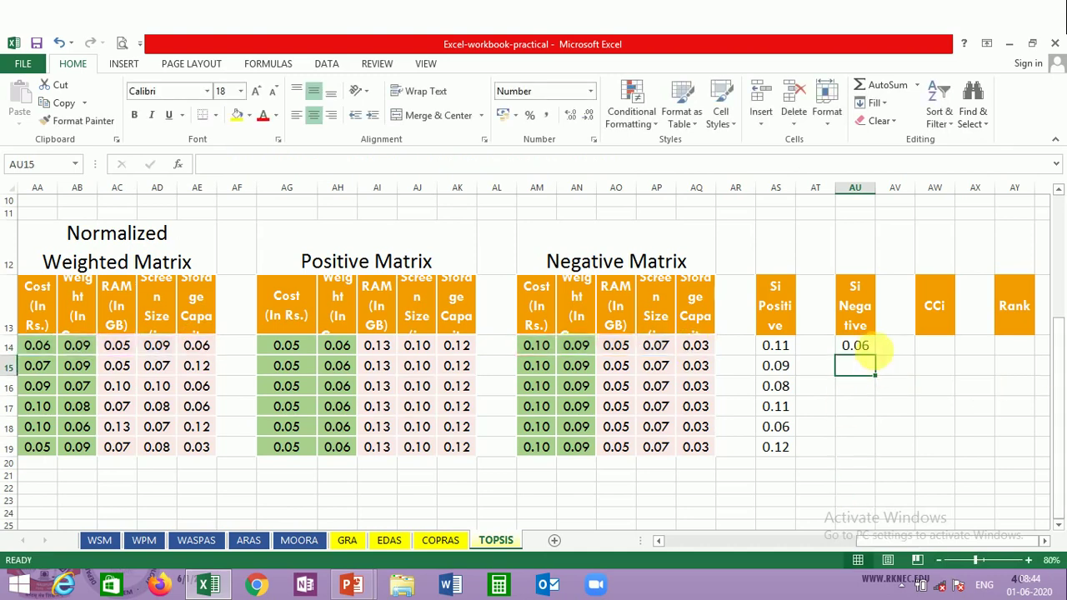
# Fill the Si Negative formula down to AU19, giving 0.06, 0.10, 0.07, 0.04, 0.13, 0.06.
pyautogui.click(871, 347)
pyautogui.moveTo(877, 358); pyautogui.dragTo(887, 453)
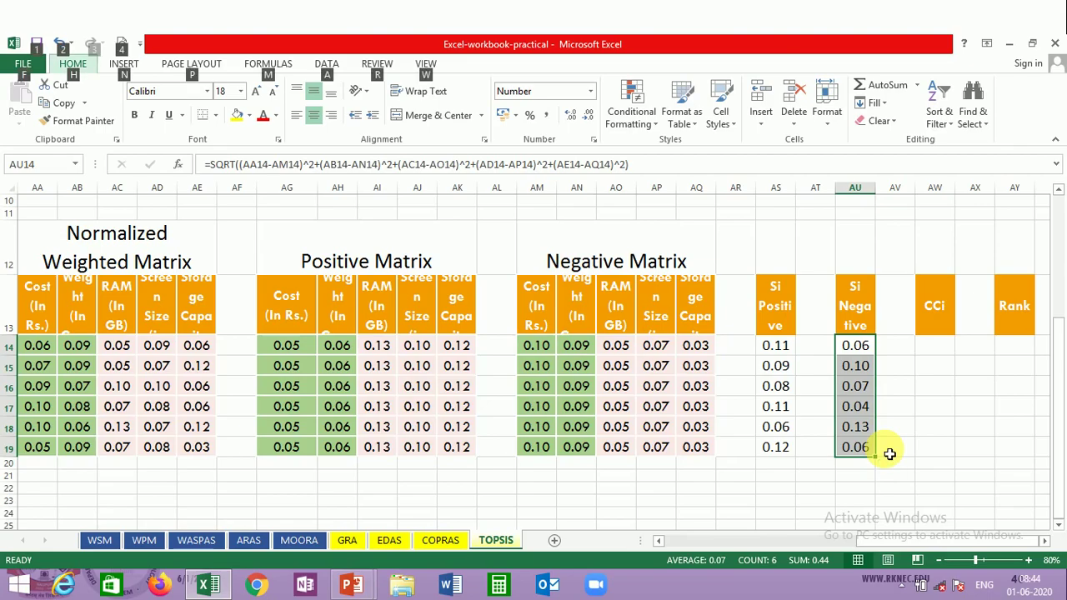
pyautogui.hotkey('alt', 'Tab')
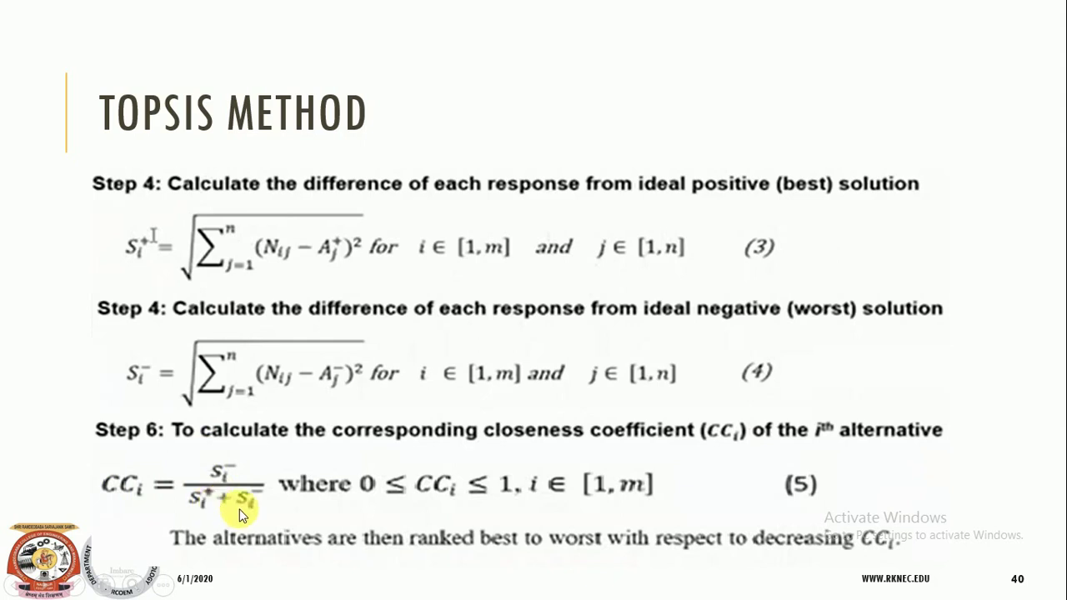
# Return from the closeness coefficient slide to the Excel TOPSIS worksheet.
pyautogui.hotkey('alt', 'Tab')
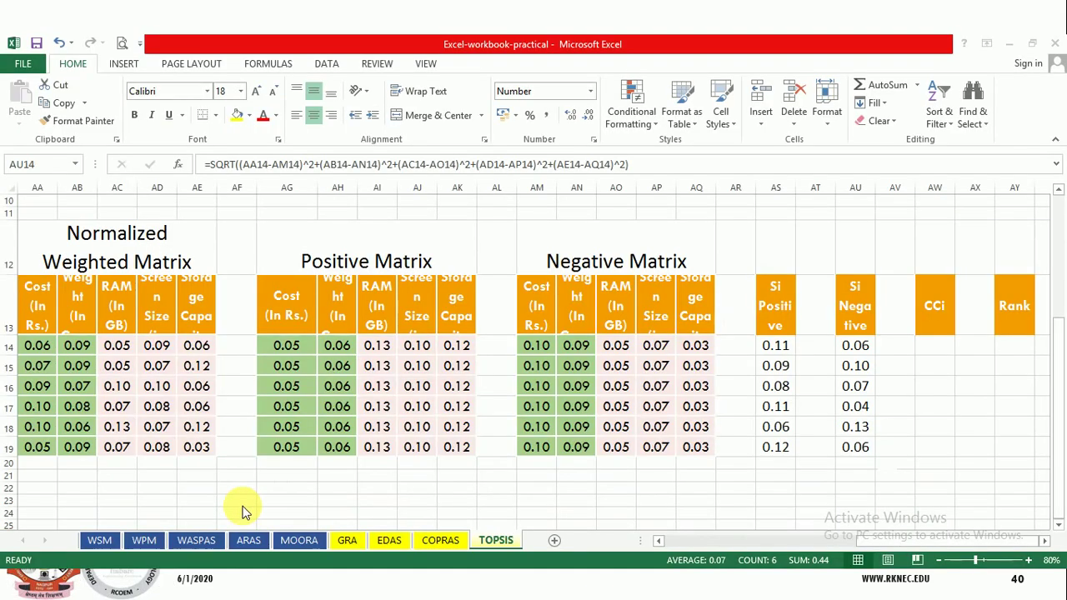
# Enter =AU14/(AS14+AU14) in AW14 for the first closeness coefficient.
pyautogui.click(934, 347)
pyautogui.write('=')
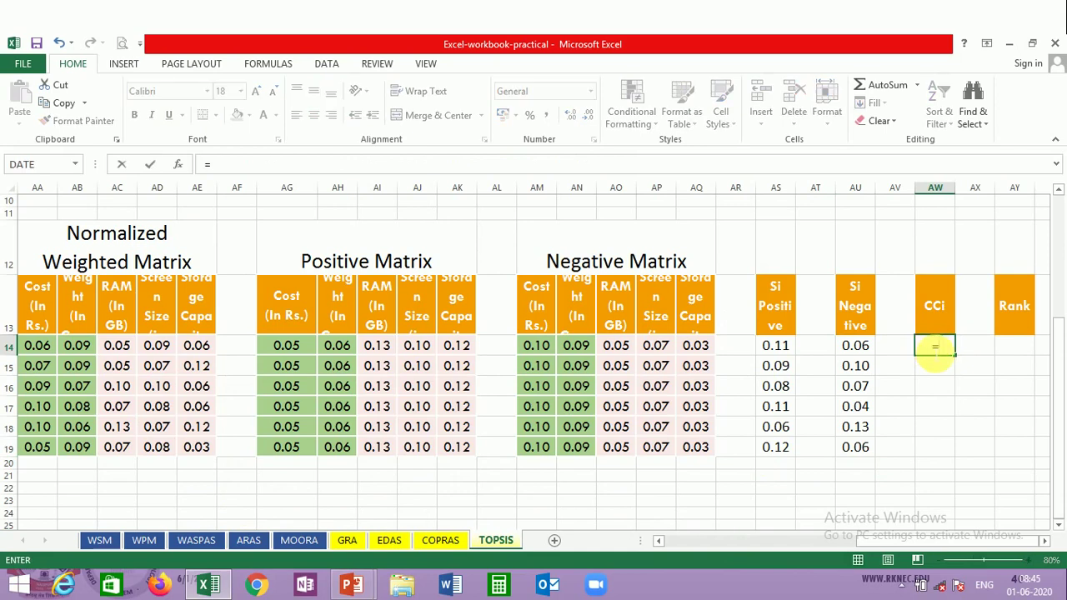
pyautogui.click(857, 348)
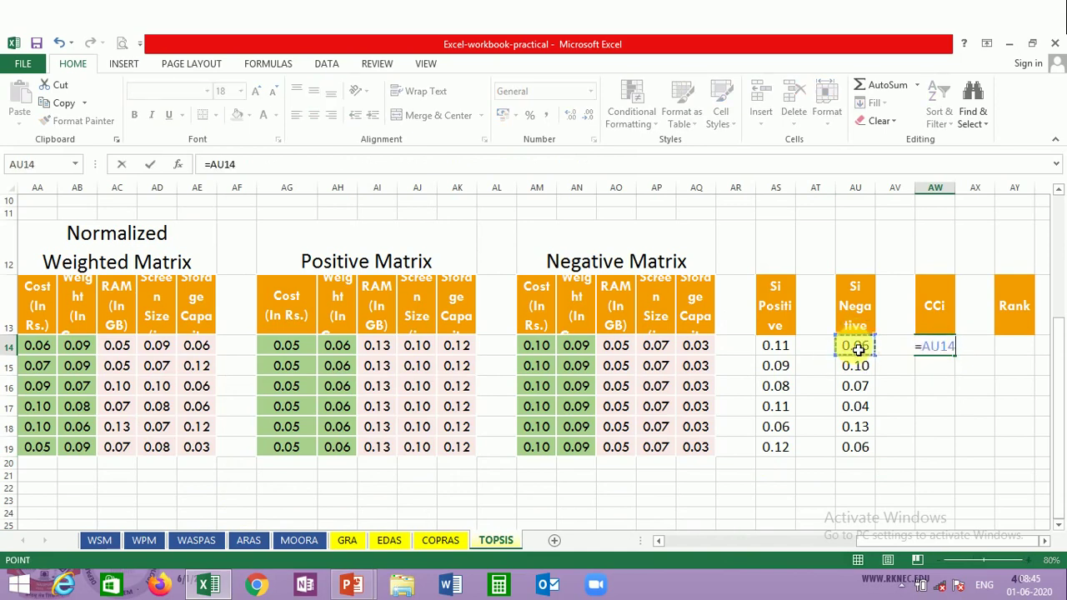
pyautogui.write('/(')
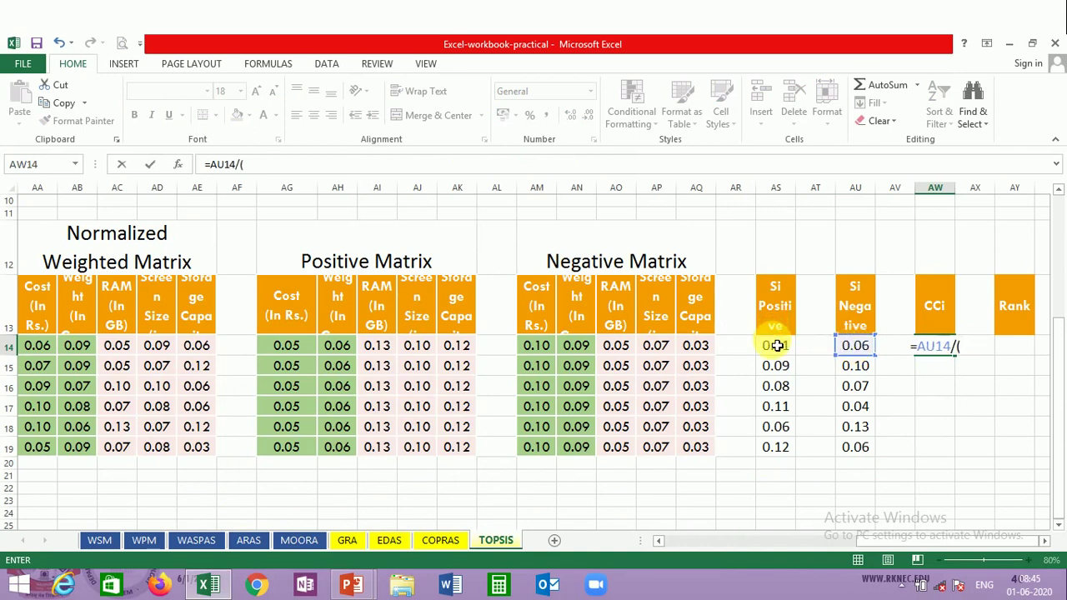
pyautogui.click(776, 346)
pyautogui.write('+')
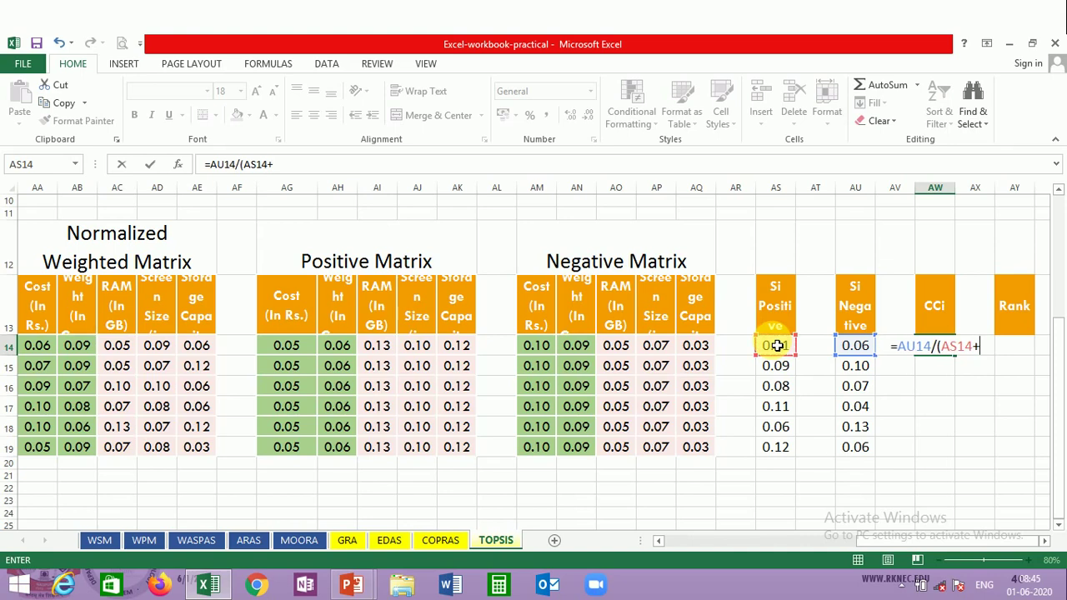
pyautogui.click(863, 347)
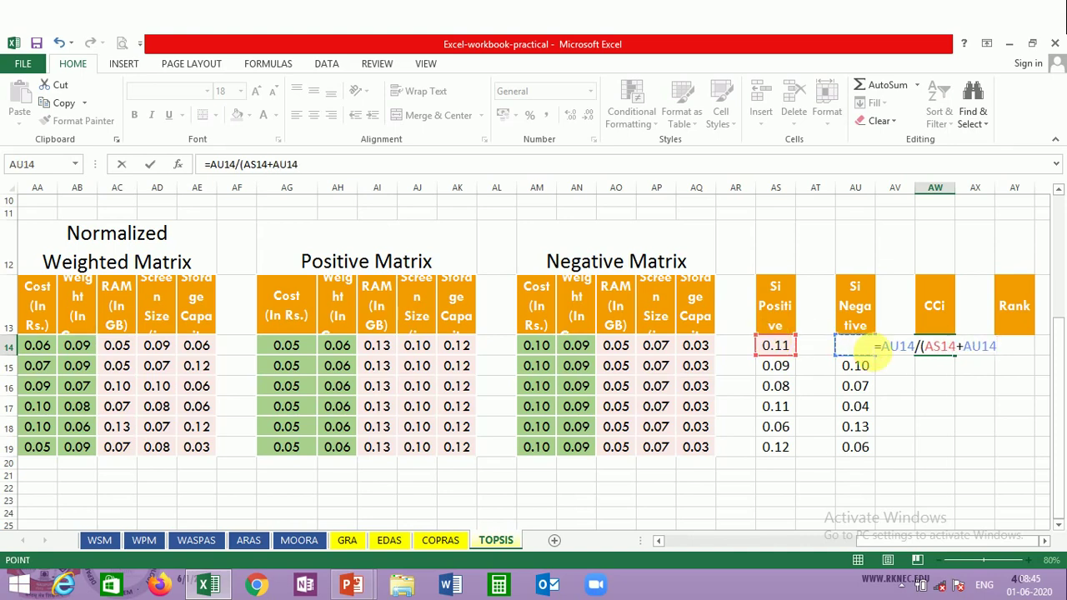
pyautogui.write(')')
pyautogui.press('Return')
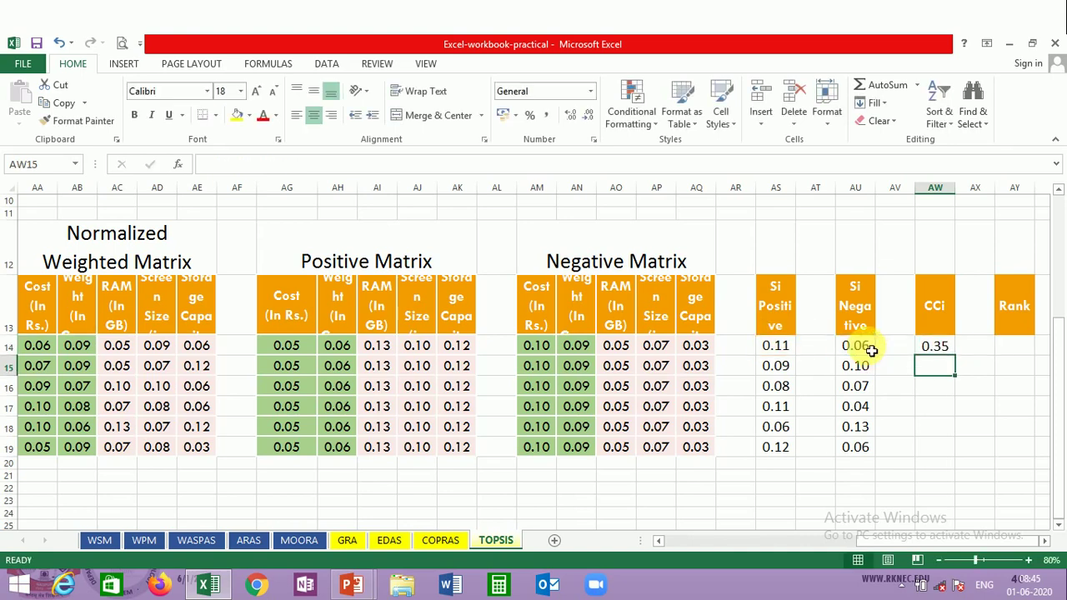
# Fill the CCi formula down to AW19, giving 0.35, 0.51, 0.46, 0.27, 0.67 and 0.33.
pyautogui.click(942, 347)
pyautogui.moveTo(957, 357); pyautogui.dragTo(957, 450)
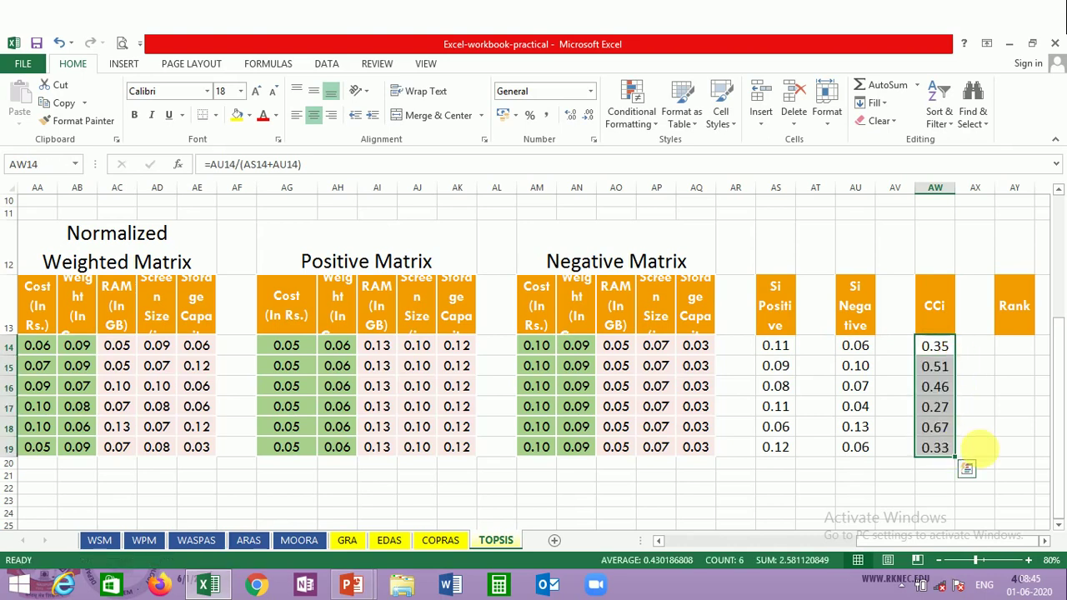
pyautogui.click(983, 432)
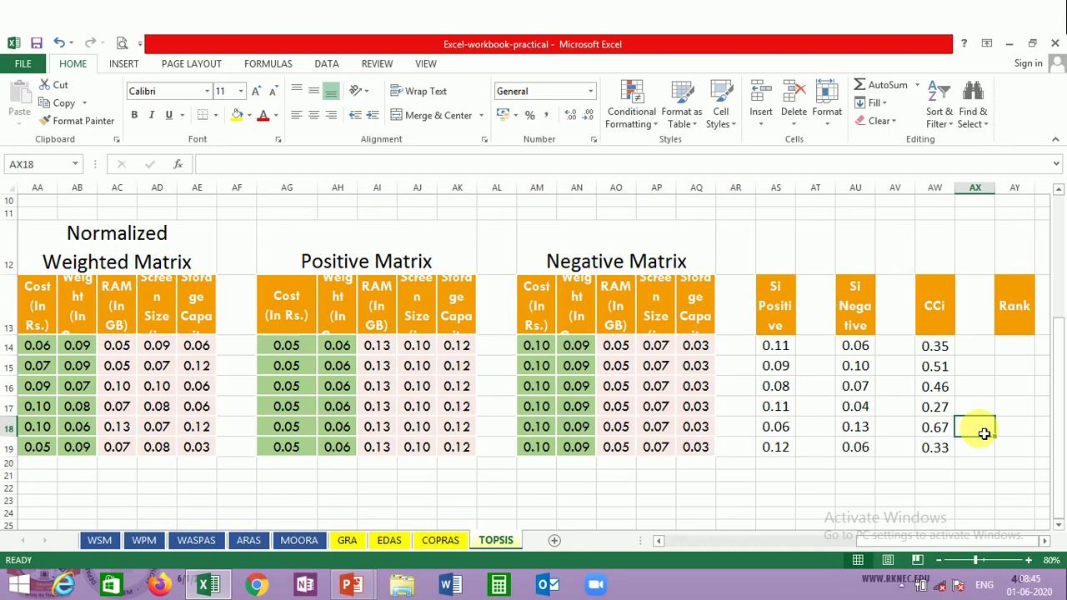
# Enter =RANK(AW14,$AW$14:$AW$19) in AY14 and fill it down to AY19.
pyautogui.press('Right')
pyautogui.press('Right')
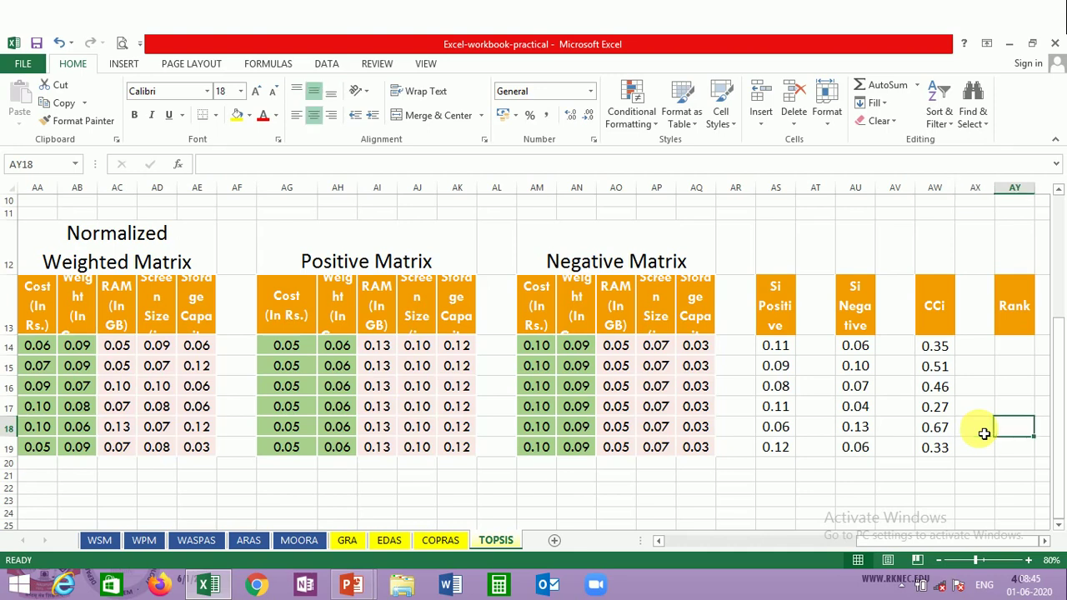
pyautogui.press('Left')
pyautogui.press('Left')
pyautogui.press('Right')
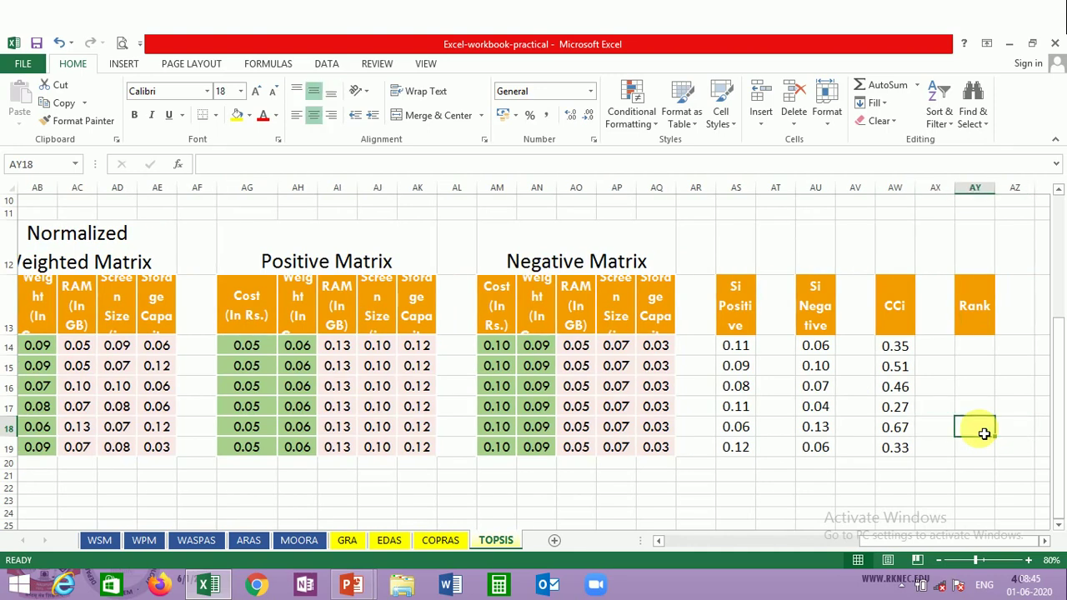
pyautogui.press('Up')
pyautogui.press('Up')
pyautogui.press('Up')
pyautogui.press('Up')
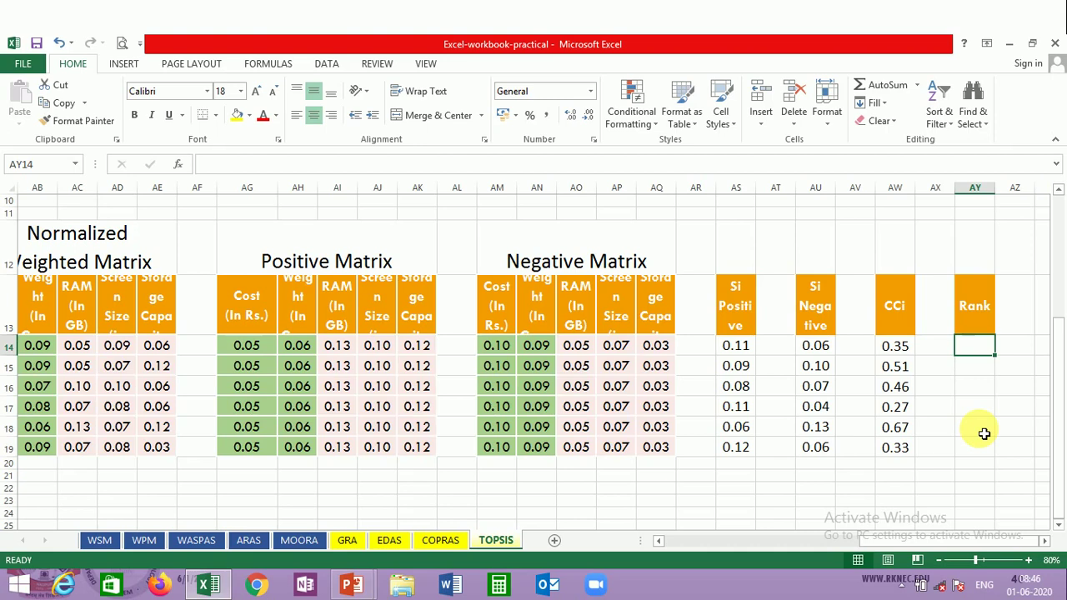
pyautogui.write('=r')
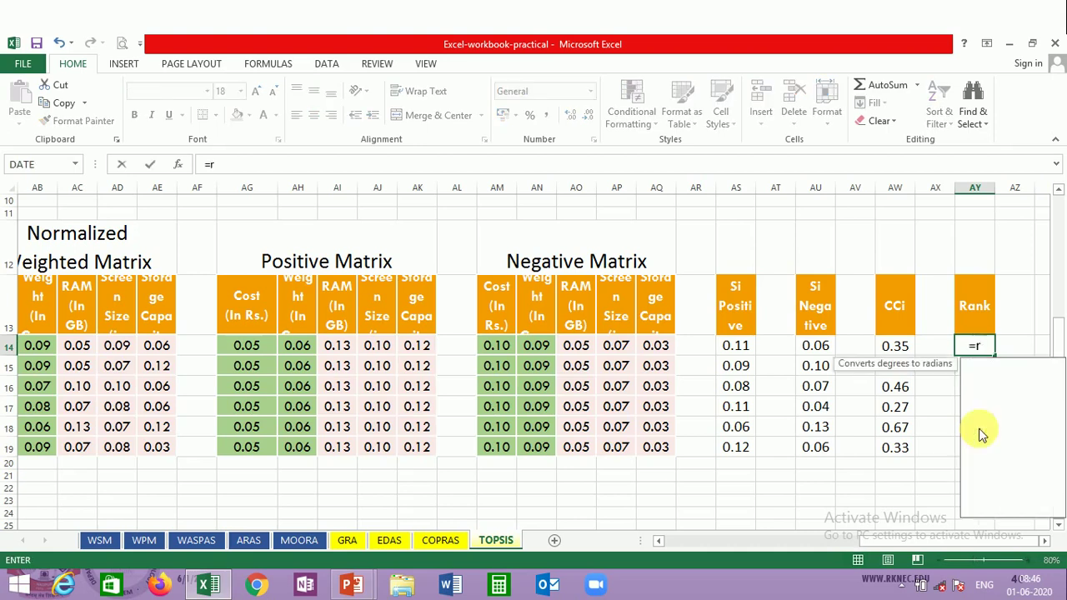
pyautogui.write('ank')
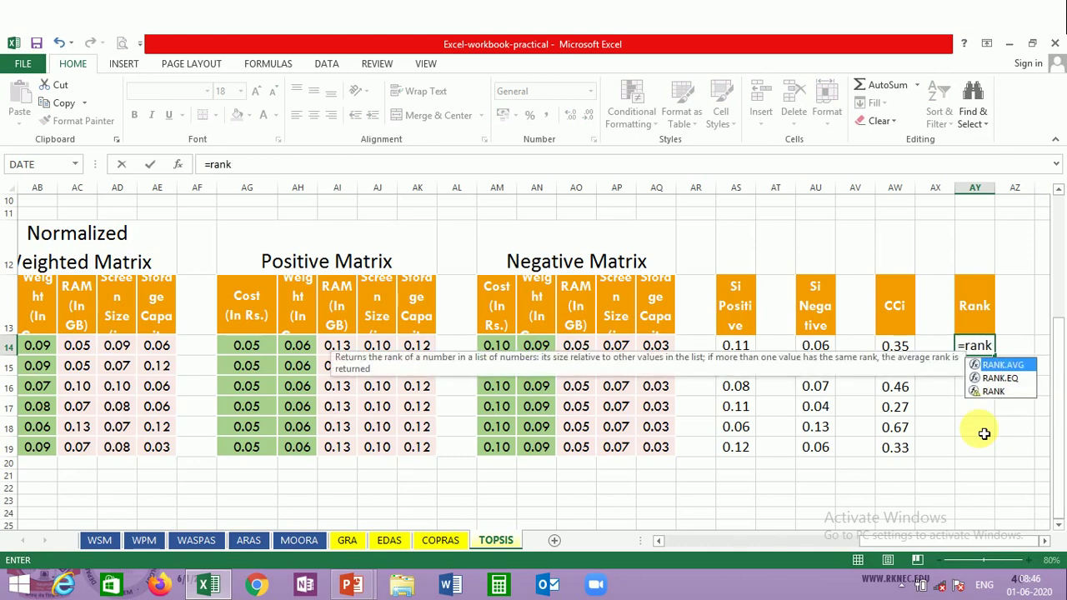
pyautogui.write('(')
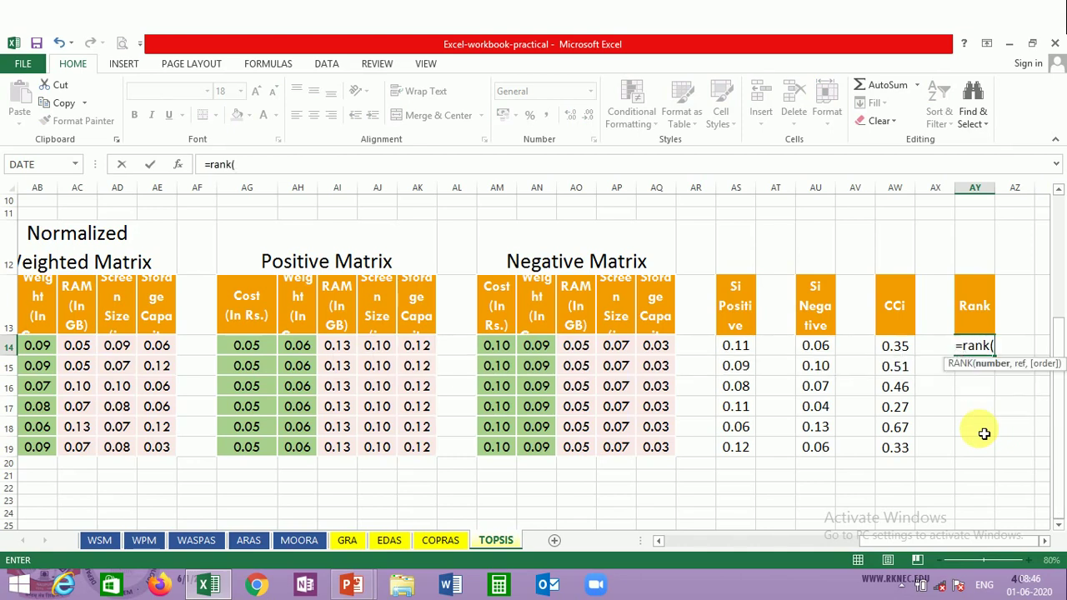
pyautogui.click(904, 349)
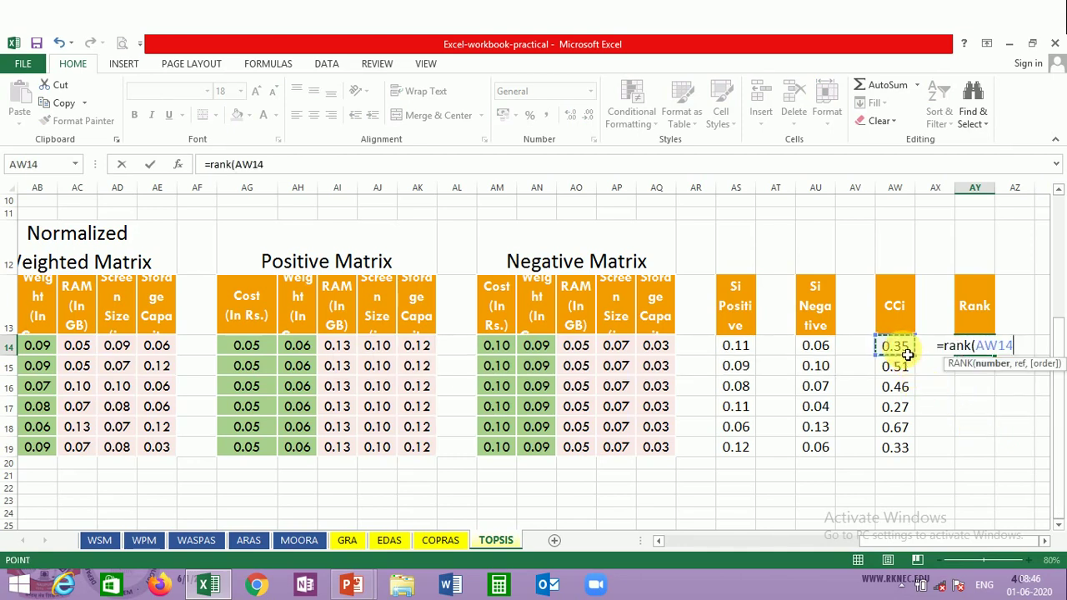
pyautogui.write(',')
pyautogui.moveTo(905, 351); pyautogui.dragTo(904, 447)
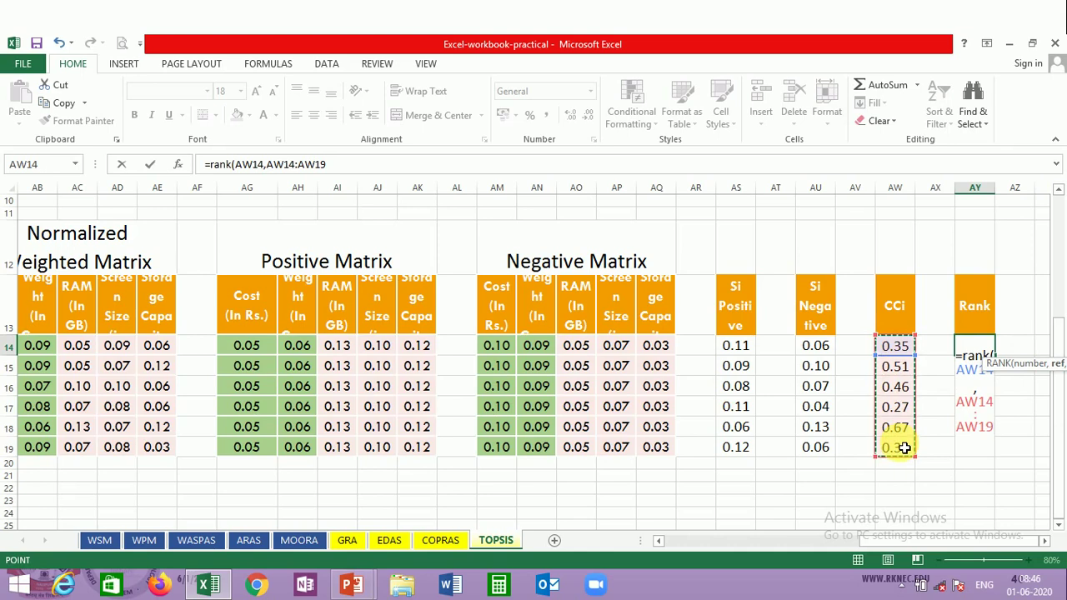
pyautogui.press('F4')
pyautogui.write(')')
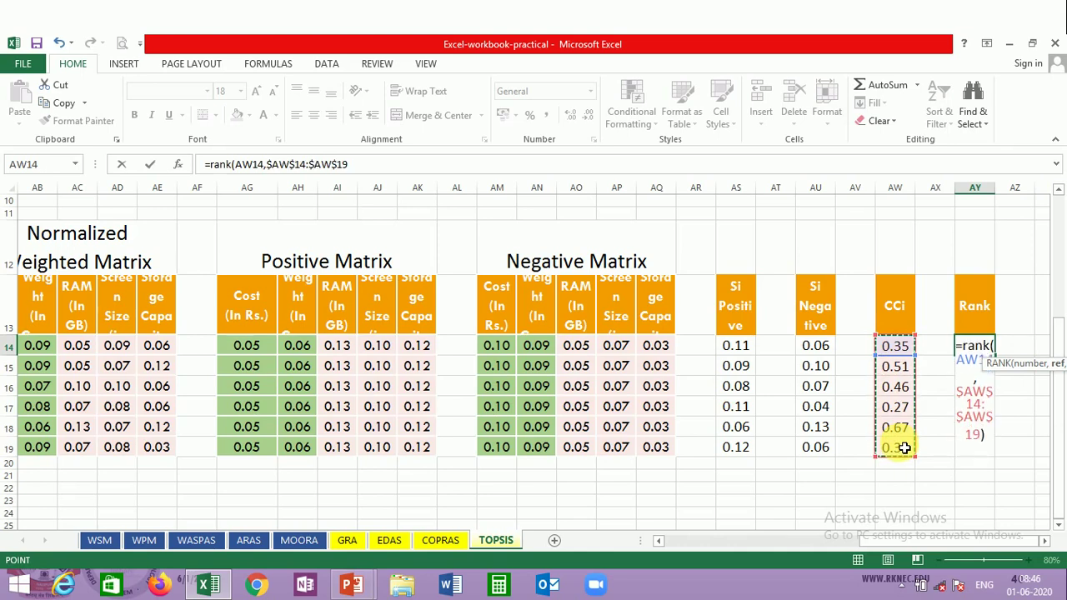
pyautogui.press('Return')
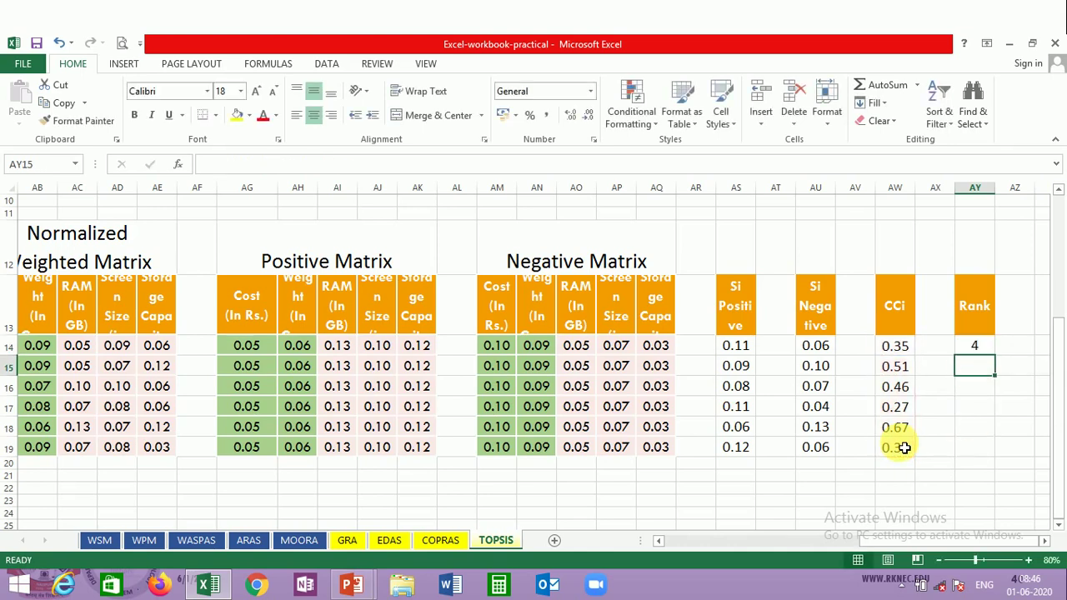
pyautogui.click(995, 350)
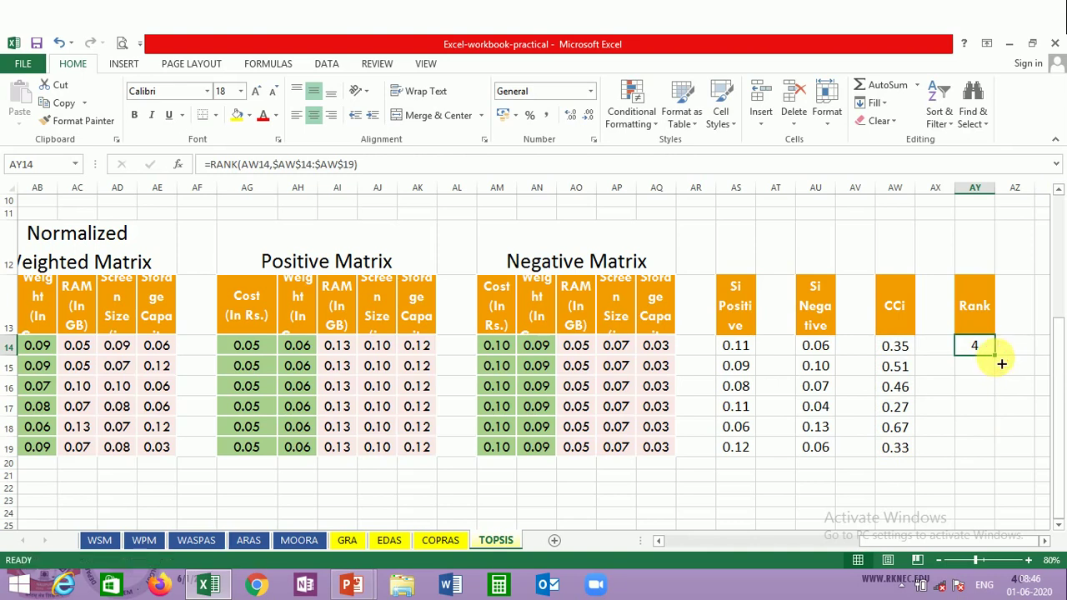
pyautogui.moveTo(1001, 363); pyautogui.dragTo(999, 459)
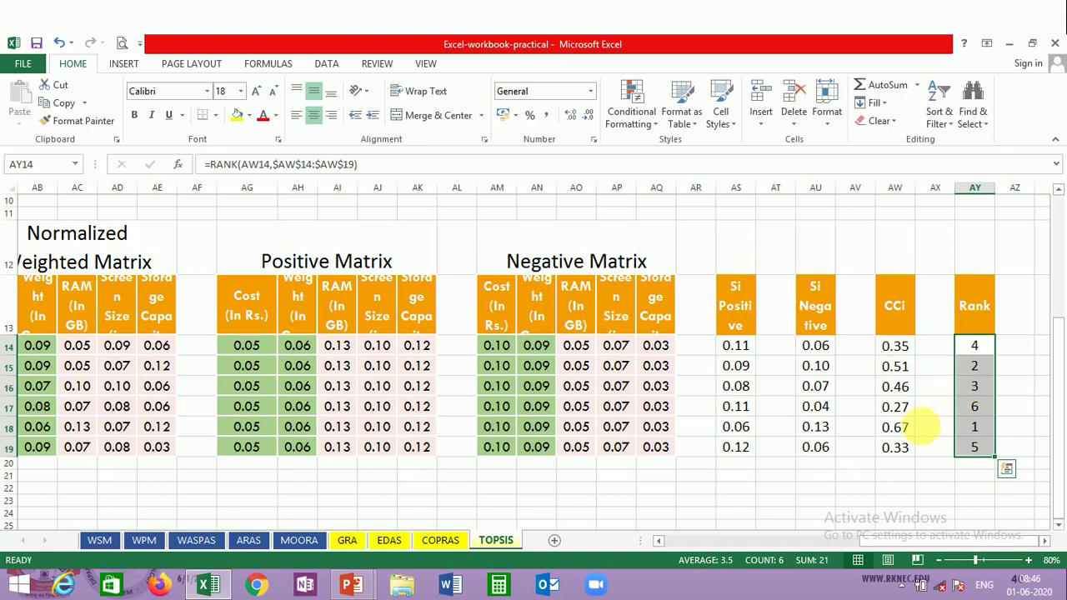
# Review the TOPSIS tables from the source data to Rank, then show the closing thank-you slide.
pyautogui.click(792, 447)
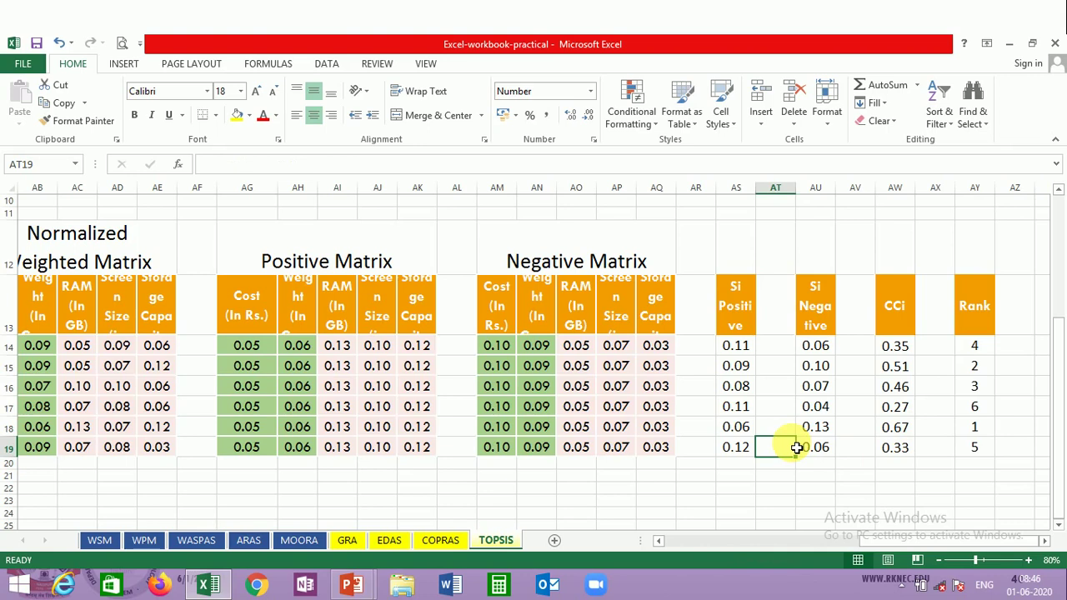
pyautogui.press('Left')
pyautogui.press('Left')
pyautogui.press('Left')
pyautogui.press('Left')
pyautogui.press('Left')
pyautogui.press('Left')
pyautogui.press('Left')
pyautogui.press('Left')
pyautogui.press('Left')
pyautogui.press('Left')
pyautogui.press('Left')
pyautogui.press('Left')
pyautogui.press('Left')
pyautogui.press('Left')
pyautogui.press('Left')
pyautogui.press('Left')
pyautogui.press('Left')
pyautogui.press('Left')
pyautogui.press('Left')
pyautogui.press('Left')
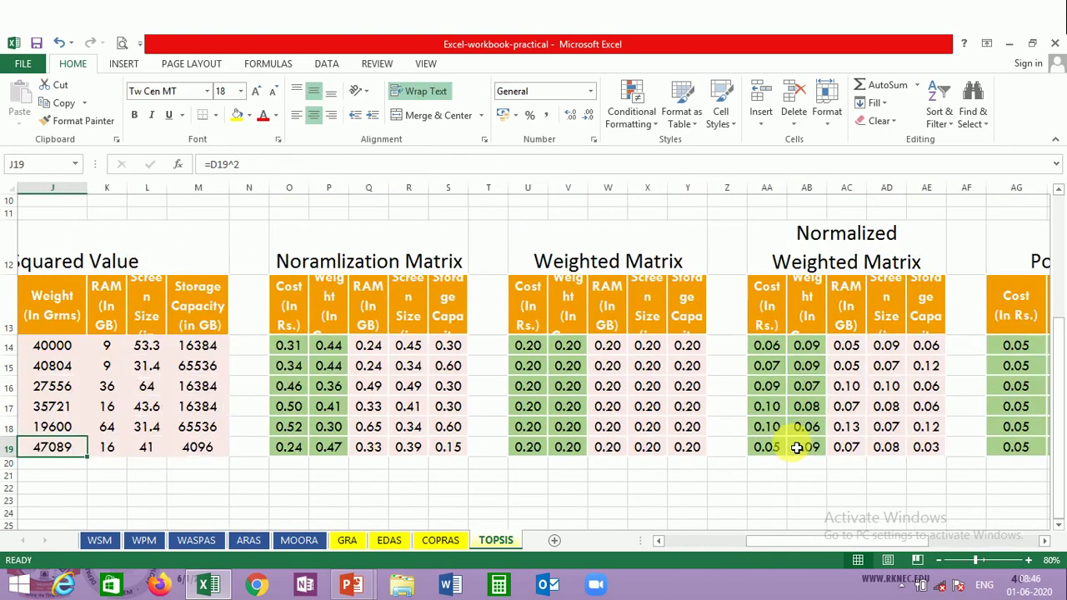
pyautogui.press('Left')
pyautogui.press('Left')
pyautogui.press('Left')
pyautogui.press('Left')
pyautogui.press('Left')
pyautogui.press('Left')
pyautogui.press('Left')
pyautogui.press('Left')
pyautogui.press('Left')
pyautogui.press('Right')
pyautogui.press('Right')
pyautogui.press('Right')
pyautogui.press('Right')
pyautogui.press('Right')
pyautogui.press('Right')
pyautogui.press('Right')
pyautogui.press('Right')
pyautogui.press('Right')
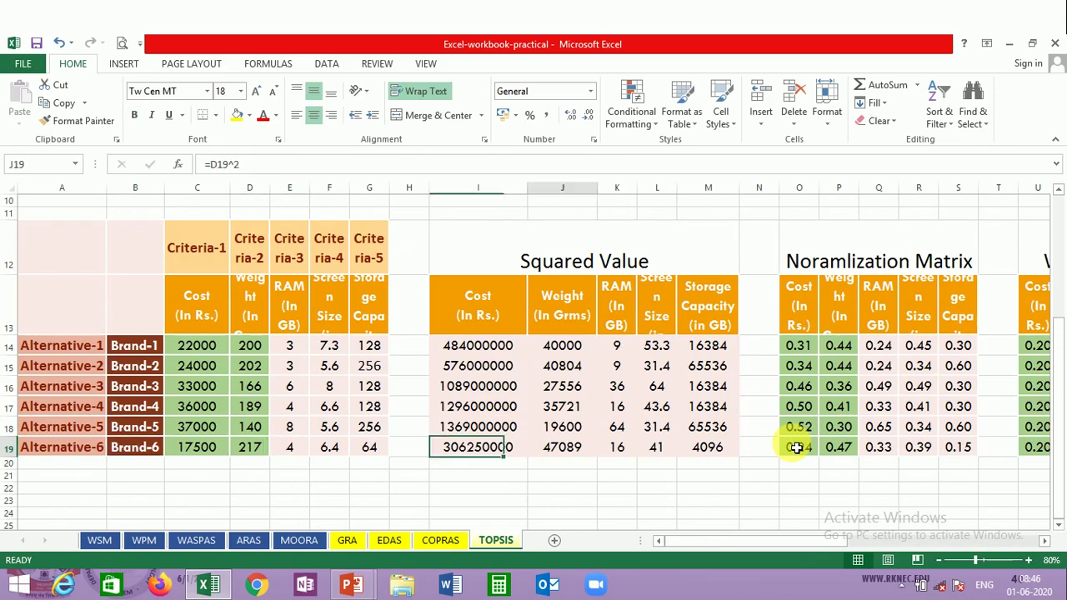
pyautogui.press('Right')
pyautogui.press('Right')
pyautogui.press('Right')
pyautogui.press('Right')
pyautogui.press('Right')
pyautogui.press('Right')
pyautogui.press('Right')
pyautogui.press('Right')
pyautogui.press('Right')
pyautogui.press('Right')
pyautogui.press('Right')
pyautogui.press('Right')
pyautogui.press('Right')
pyautogui.press('Right')
pyautogui.press('Right')
pyautogui.press('Right')
pyautogui.press('Right')
pyautogui.press('Right')
pyautogui.press('Right')
pyautogui.press('Right')
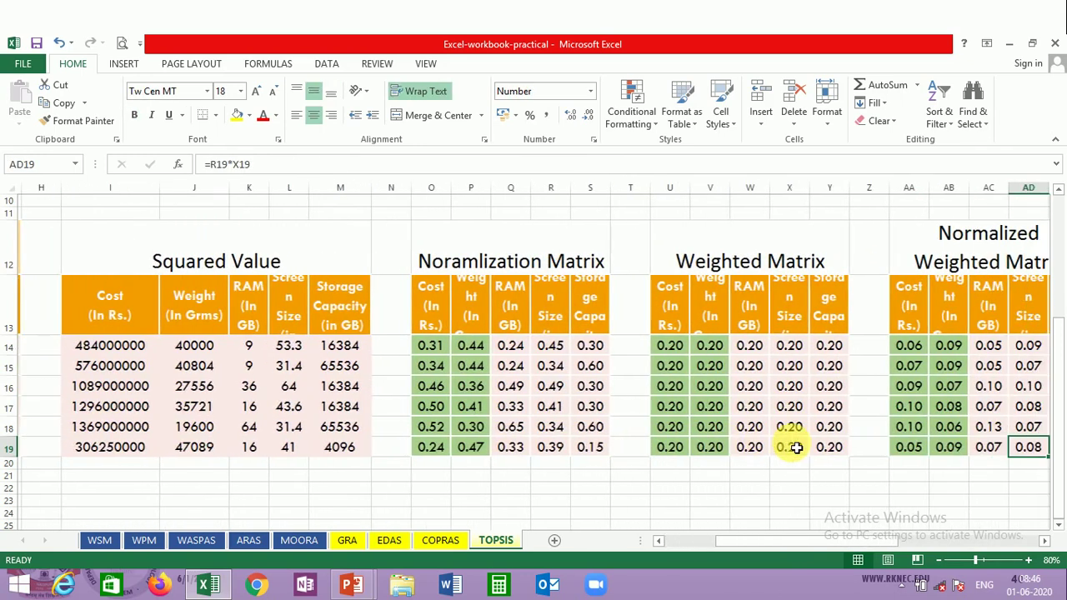
pyautogui.press('Right')
pyautogui.press('Right')
pyautogui.press('Right')
pyautogui.press('Right')
pyautogui.press('Right')
pyautogui.press('Right')
pyautogui.press('Right')
pyautogui.press('Right')
pyautogui.press('Right')
pyautogui.press('Right')
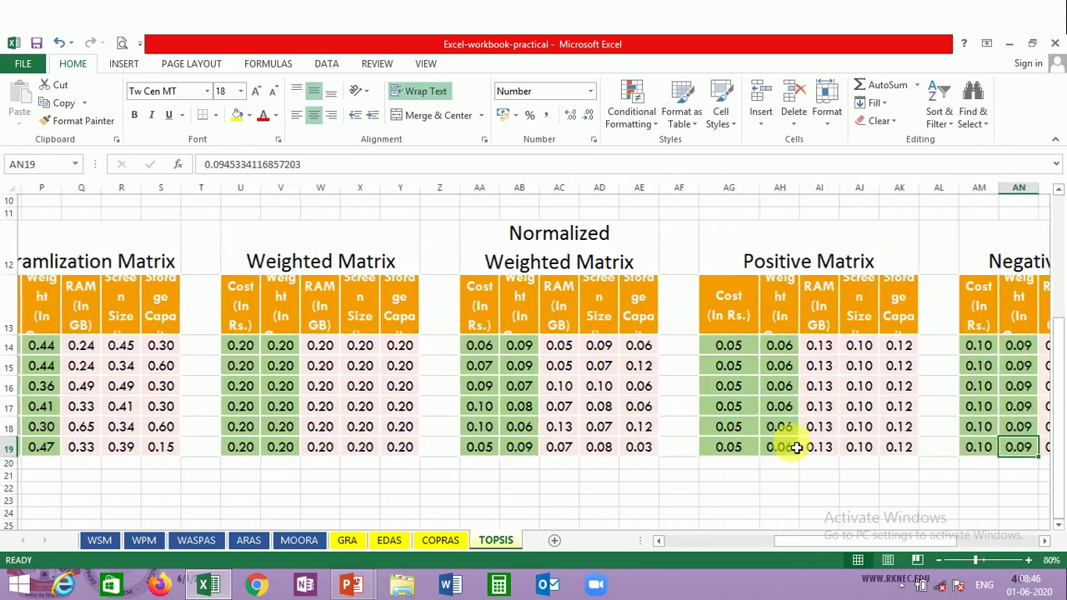
pyautogui.press('Right')
pyautogui.press('Right')
pyautogui.press('Right')
pyautogui.press('Right')
pyautogui.press('Right')
pyautogui.press('Right')
pyautogui.press('Right')
pyautogui.press('Right')
pyautogui.press('Right')
pyautogui.press('Right')
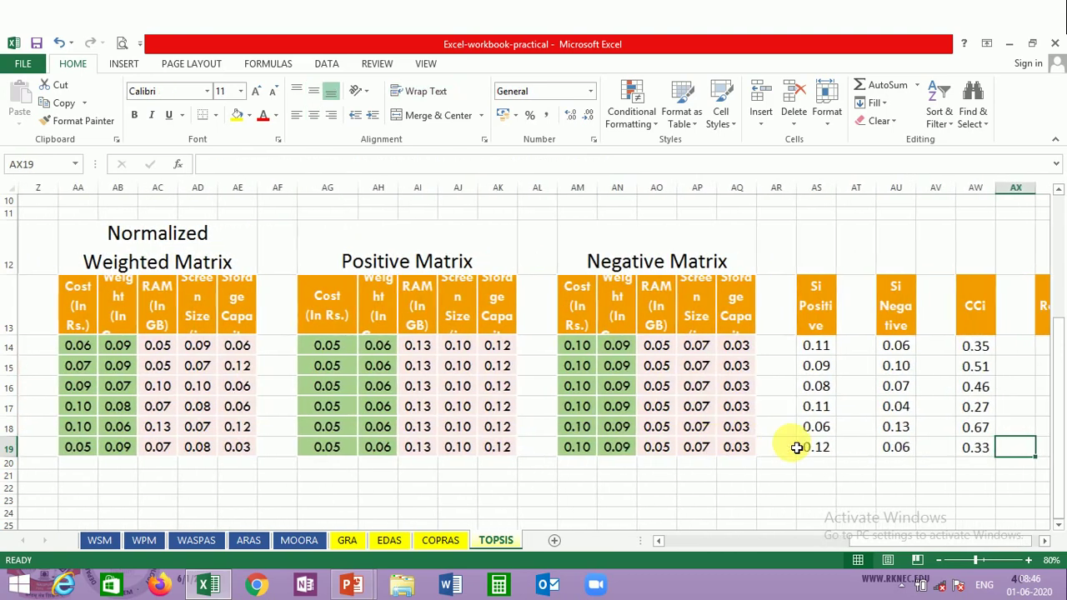
pyautogui.press('Right')
pyautogui.press('Right')
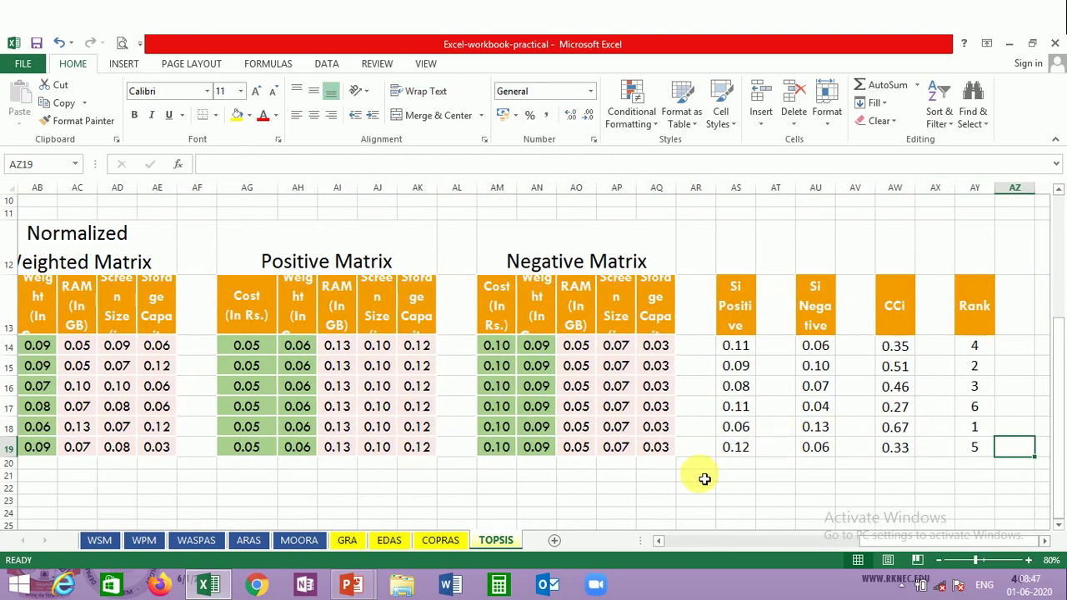
pyautogui.hotkey('alt', 'Tab')
pyautogui.press('Right')
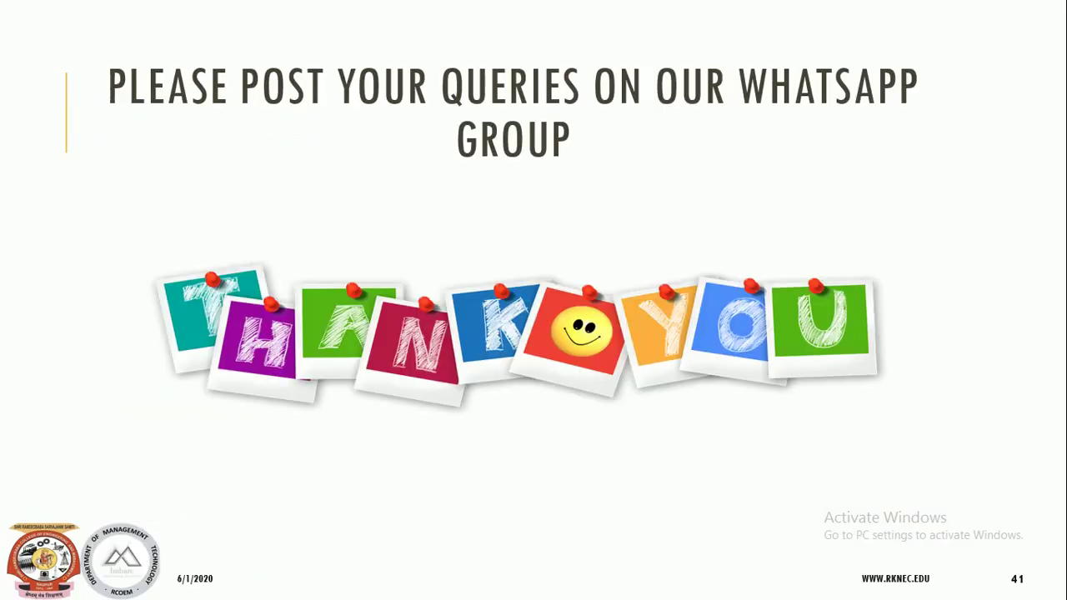